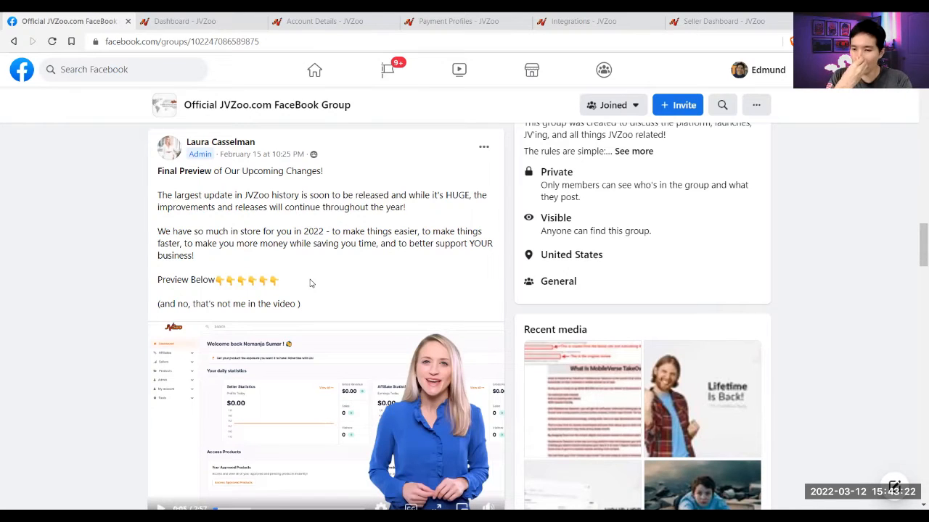
- Switch from the Facebook group post to the 'Dashboard - JVZoo' tab
{"action": "left_click", "coordinate": [198, 17]}
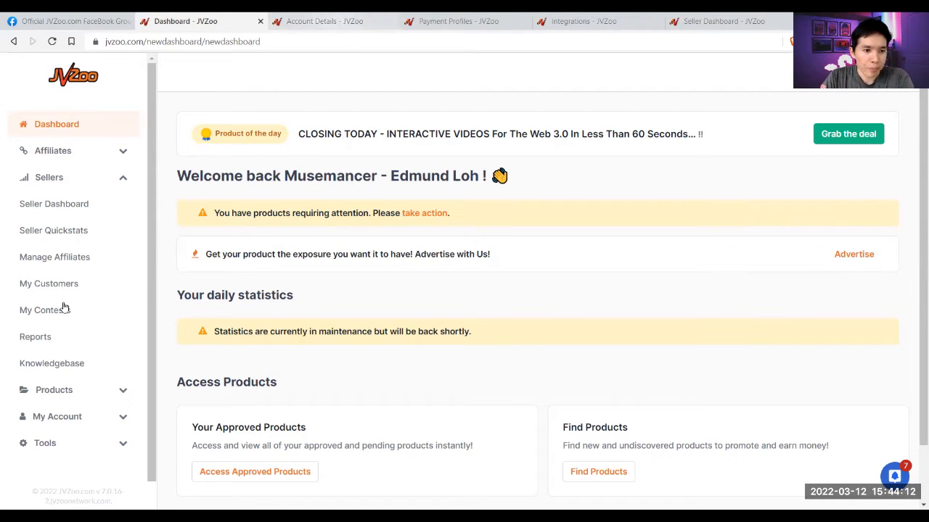
{"action": "scroll", "coordinate": [127, 412], "scroll_direction": "down", "scroll_amount": 1}
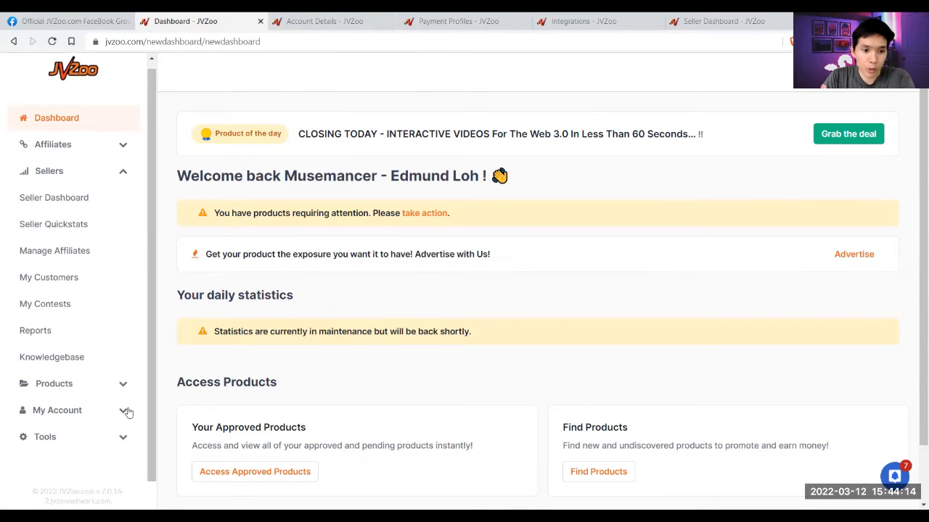
- Open the Account Details page from the expanded My Account menu
{"action": "left_click", "coordinate": [128, 412]}
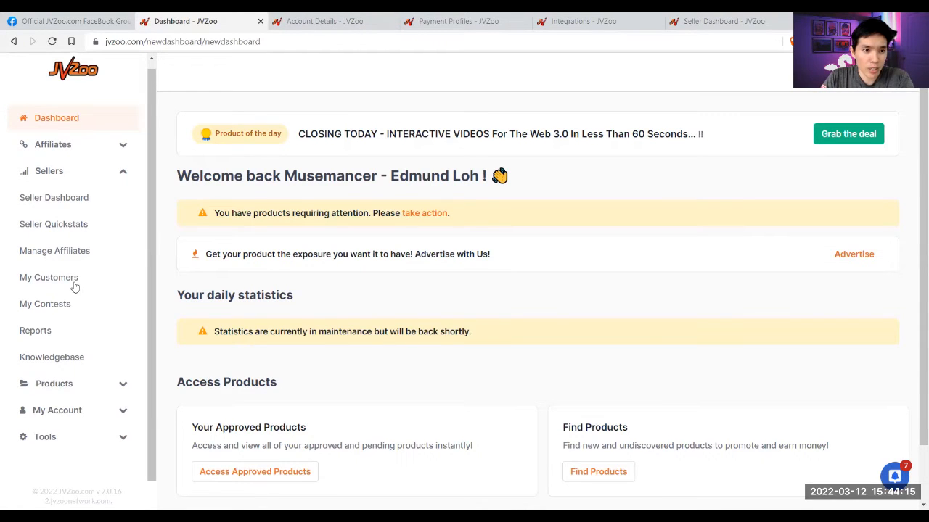
{"action": "left_click", "coordinate": [349, 20]}
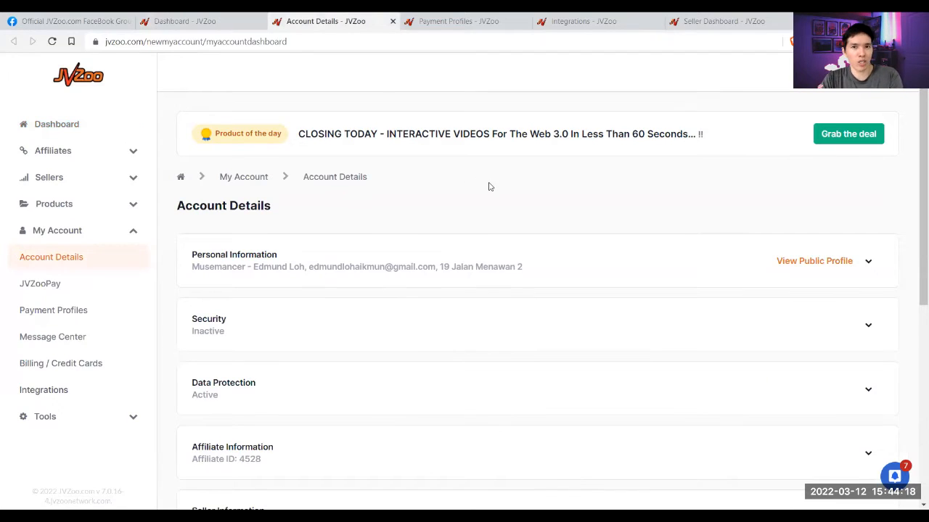
{"action": "scroll", "coordinate": [507, 211], "scroll_direction": "down", "scroll_amount": 1}
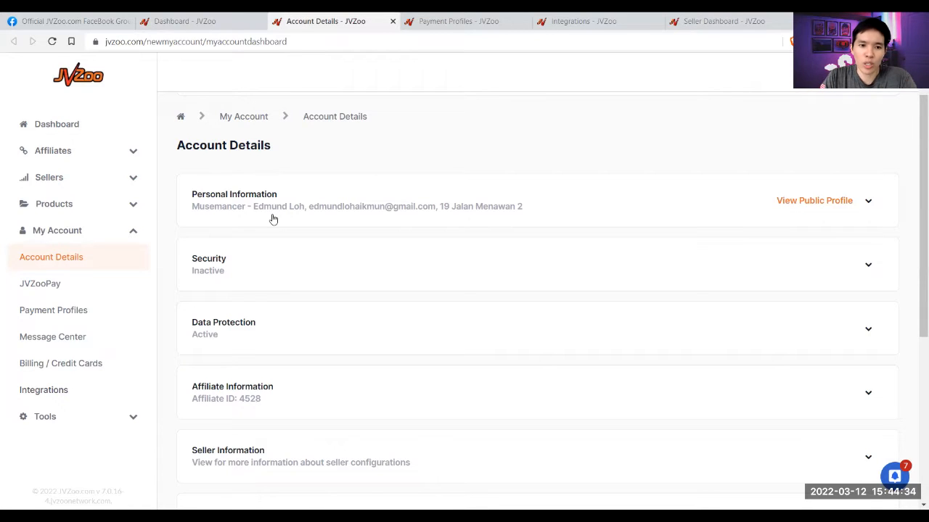
{"action": "scroll", "coordinate": [271, 218], "scroll_direction": "down", "scroll_amount": 1}
- Expand and collapse the Security section, then review the remaining account sections
{"action": "left_click", "coordinate": [227, 209]}
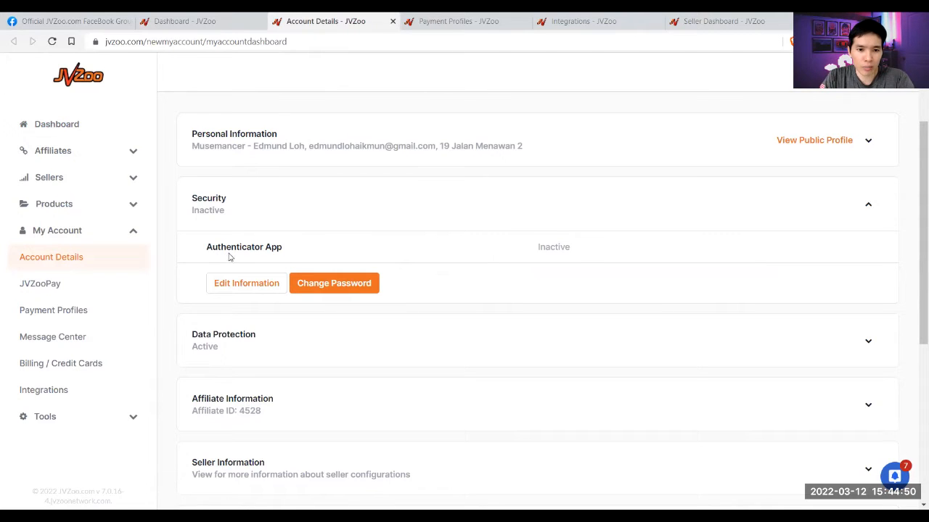
{"action": "left_click", "coordinate": [294, 210]}
{"action": "scroll", "coordinate": [243, 297], "scroll_direction": "down", "scroll_amount": 1}
{"action": "scroll", "coordinate": [248, 322], "scroll_direction": "down", "scroll_amount": 3}
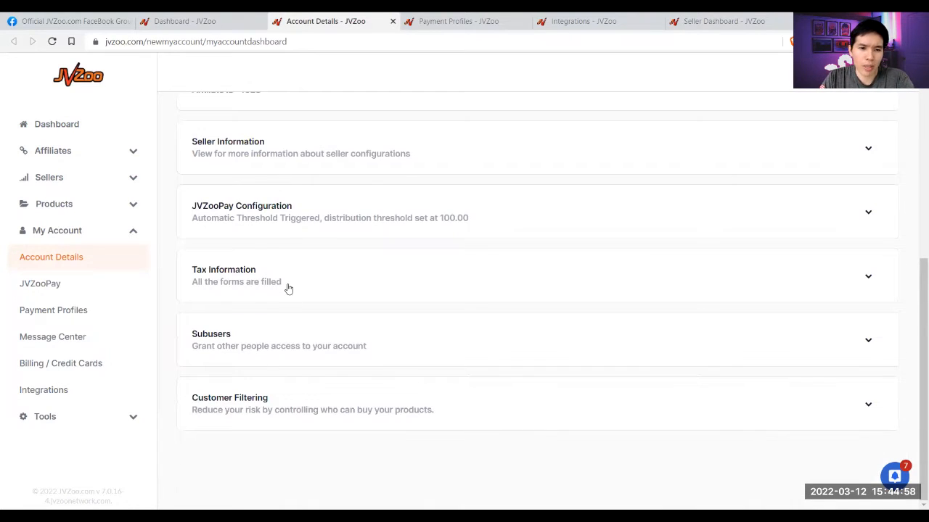
{"action": "scroll", "coordinate": [293, 179], "scroll_direction": "up", "scroll_amount": 2}
{"action": "scroll", "coordinate": [263, 338], "scroll_direction": "down", "scroll_amount": 2}
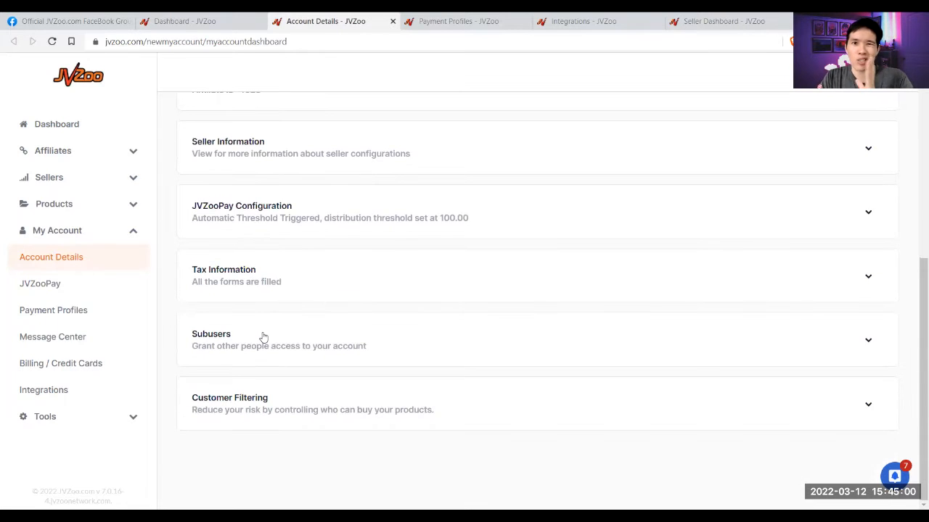
{"action": "scroll", "coordinate": [341, 295], "scroll_direction": "up", "scroll_amount": 5}
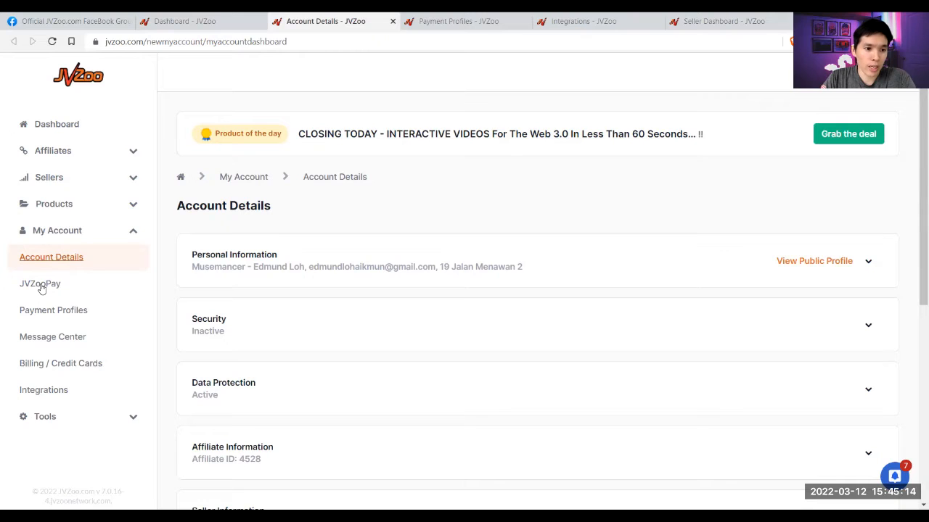
- Review the seller Payment Profiles options: PayPal, Stripe, BlueSnap and PayCafe
{"action": "left_click", "coordinate": [48, 308]}
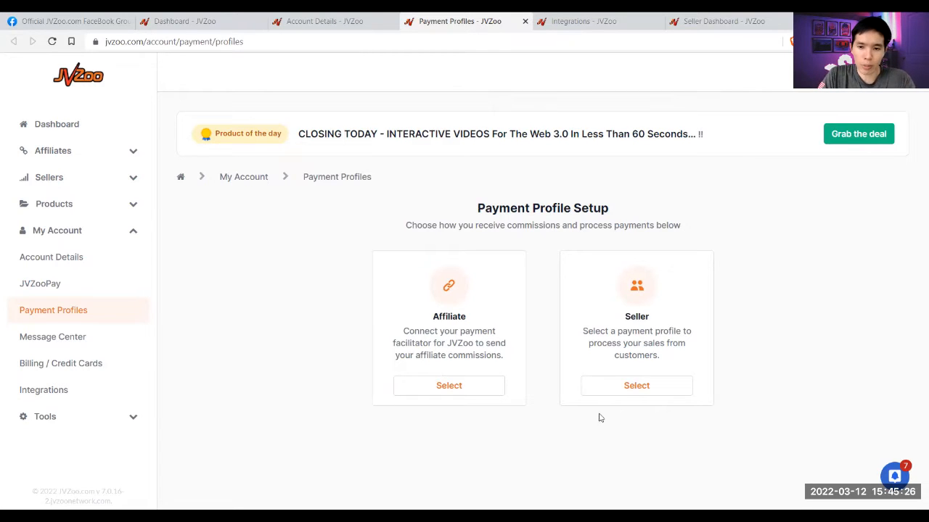
{"action": "left_click", "coordinate": [629, 386]}
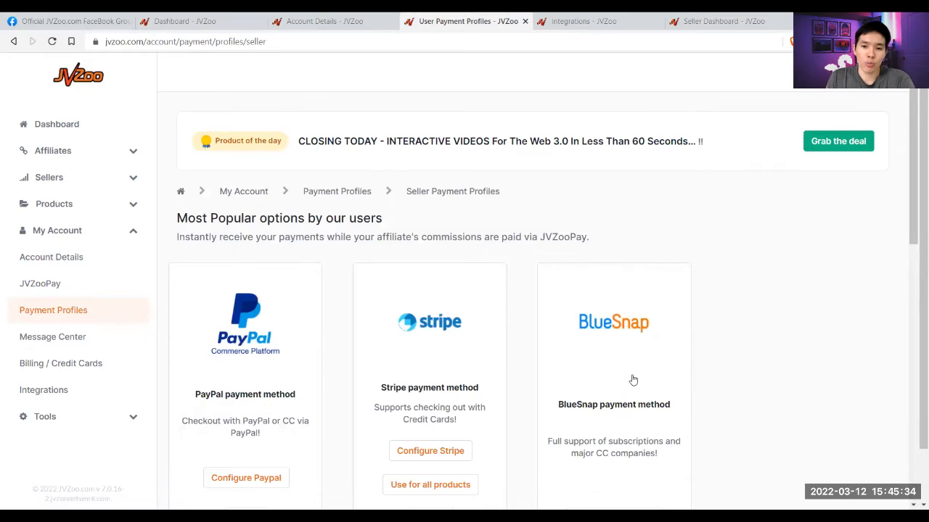
{"action": "scroll", "coordinate": [632, 380], "scroll_direction": "down", "scroll_amount": 2}
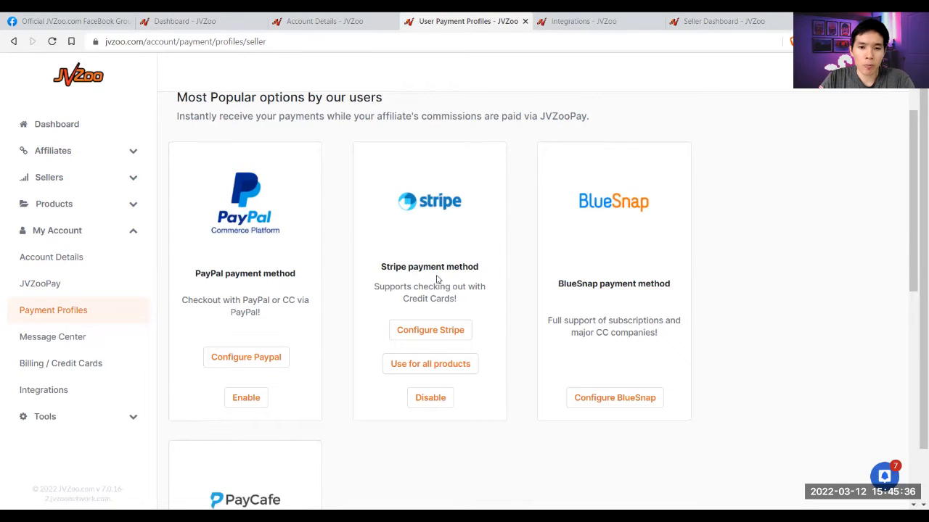
{"action": "scroll", "coordinate": [580, 294], "scroll_direction": "down", "scroll_amount": 2}
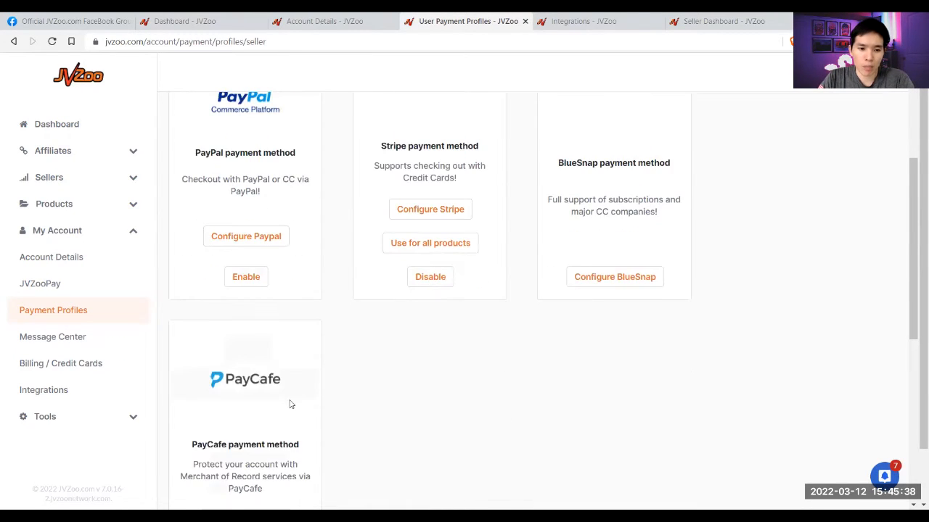
{"action": "scroll", "coordinate": [662, 274], "scroll_direction": "up", "scroll_amount": 2}
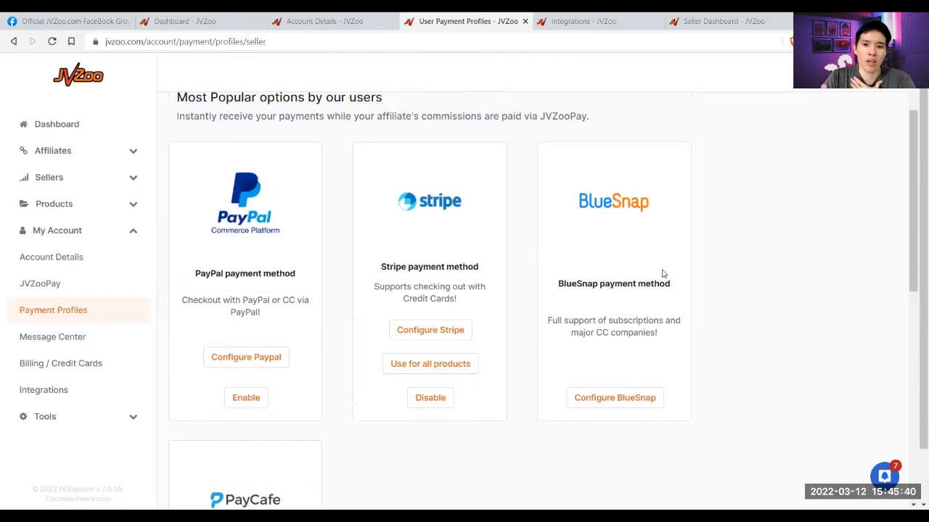
{"action": "scroll", "coordinate": [657, 274], "scroll_direction": "up", "scroll_amount": 1}
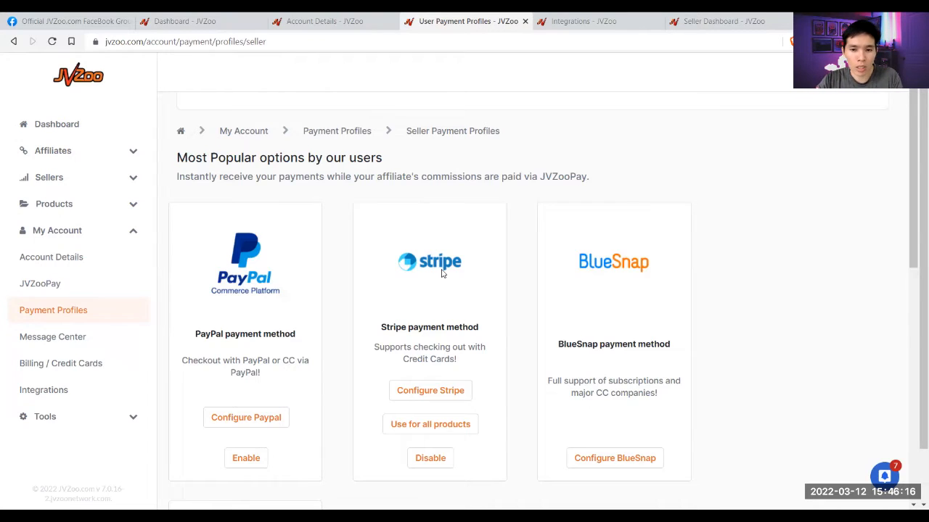
{"action": "scroll", "coordinate": [441, 273], "scroll_direction": "down", "scroll_amount": 3}
{"action": "scroll", "coordinate": [414, 294], "scroll_direction": "up", "scroll_amount": 1}
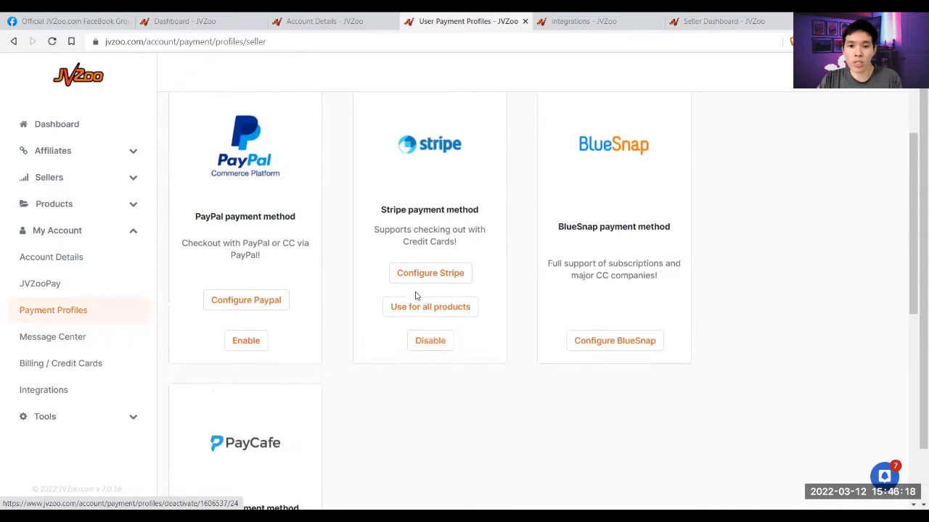
{"action": "scroll", "coordinate": [428, 323], "scroll_direction": "up", "scroll_amount": 3}
{"action": "scroll", "coordinate": [440, 363], "scroll_direction": "down", "scroll_amount": 1}
{"action": "scroll", "coordinate": [440, 375], "scroll_direction": "down", "scroll_amount": 1}
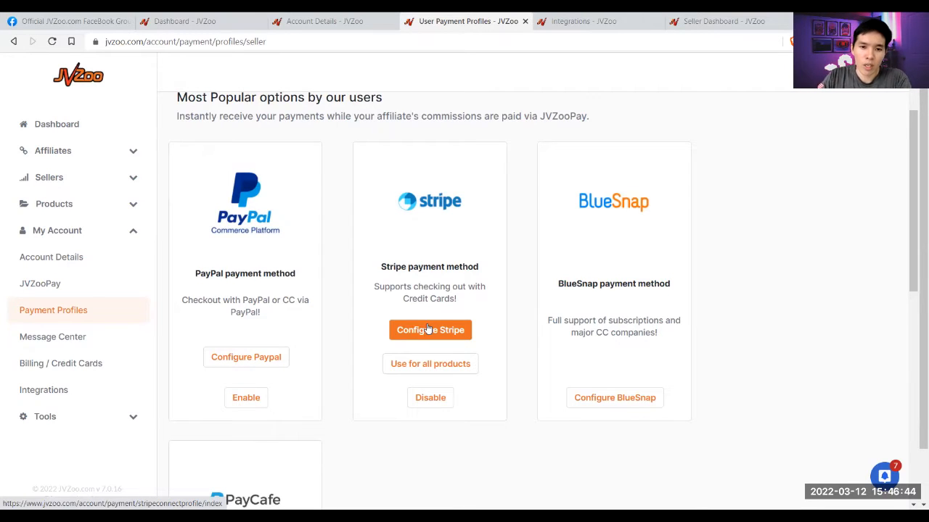
- Close the payment profiles tab and open the Aweber settings from the Integrations list
{"action": "left_click", "coordinate": [525, 22]}
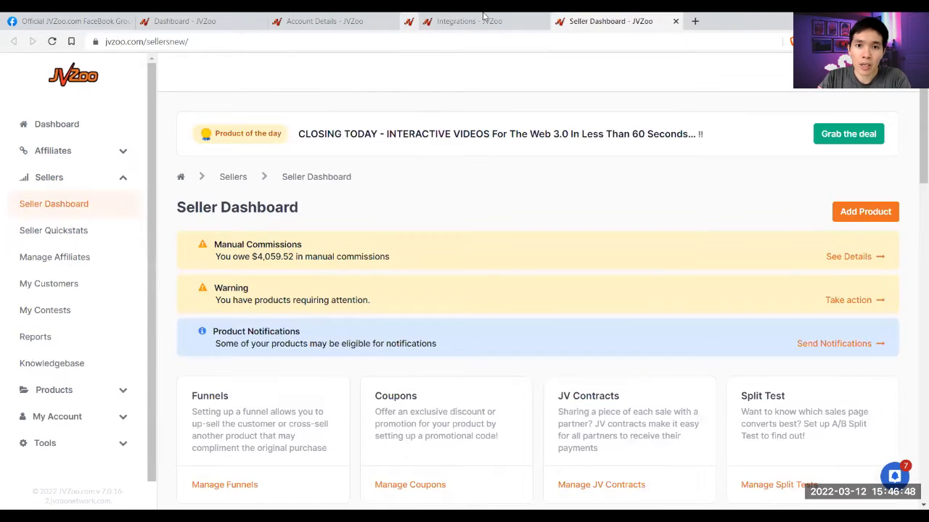
{"action": "left_click", "coordinate": [484, 16]}
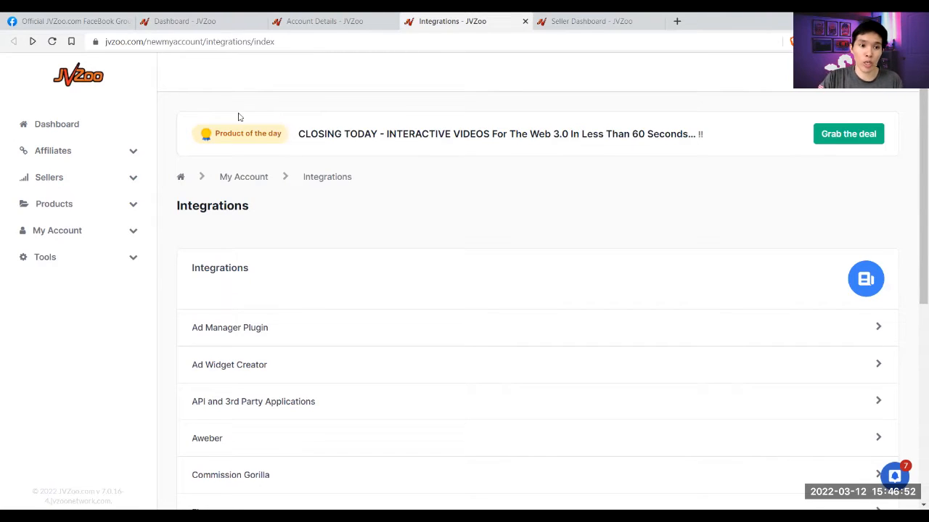
{"action": "left_click", "coordinate": [133, 232]}
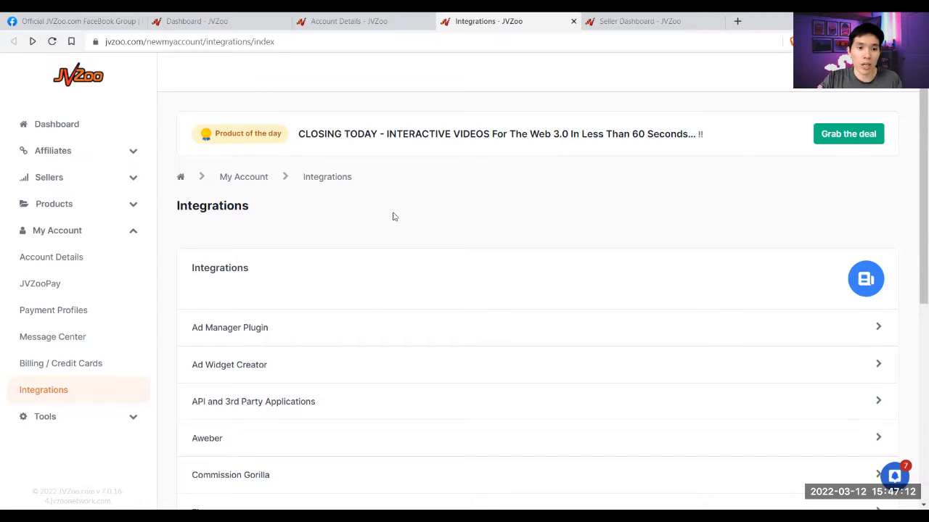
{"action": "scroll", "coordinate": [391, 214], "scroll_direction": "down", "scroll_amount": 1}
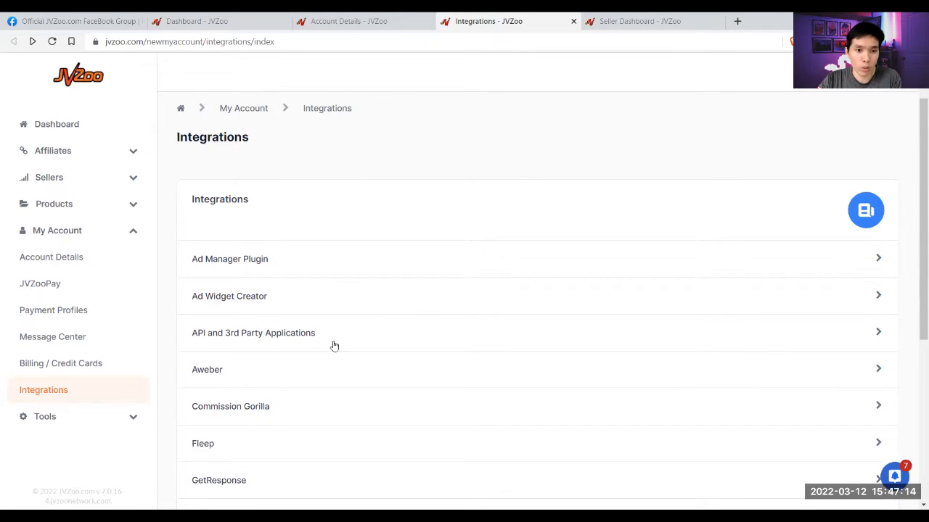
{"action": "scroll", "coordinate": [319, 346], "scroll_direction": "down", "scroll_amount": 2}
{"action": "scroll", "coordinate": [316, 349], "scroll_direction": "up", "scroll_amount": 2}
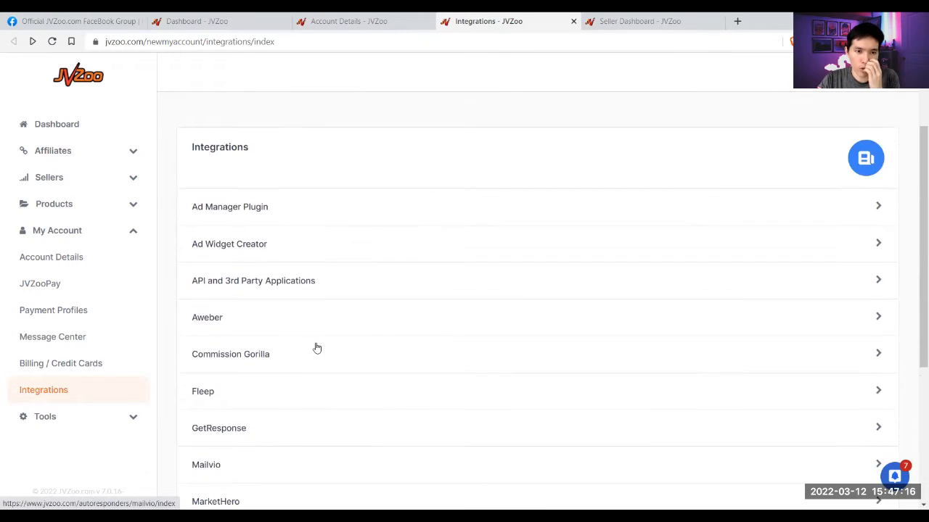
{"action": "scroll", "coordinate": [316, 349], "scroll_direction": "up", "scroll_amount": 2}
{"action": "scroll", "coordinate": [369, 295], "scroll_direction": "down", "scroll_amount": 1}
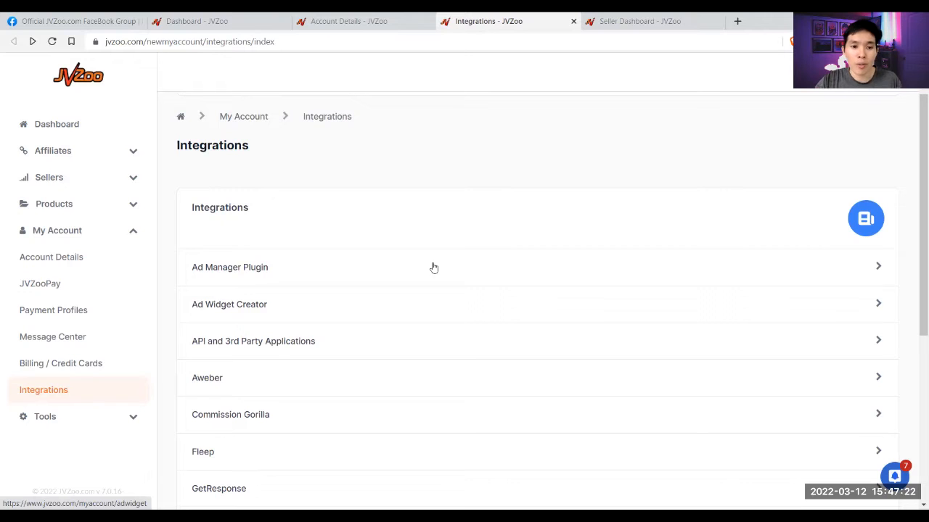
{"action": "scroll", "coordinate": [218, 268], "scroll_direction": "down", "scroll_amount": 3}
{"action": "scroll", "coordinate": [205, 266], "scroll_direction": "up", "scroll_amount": 1}
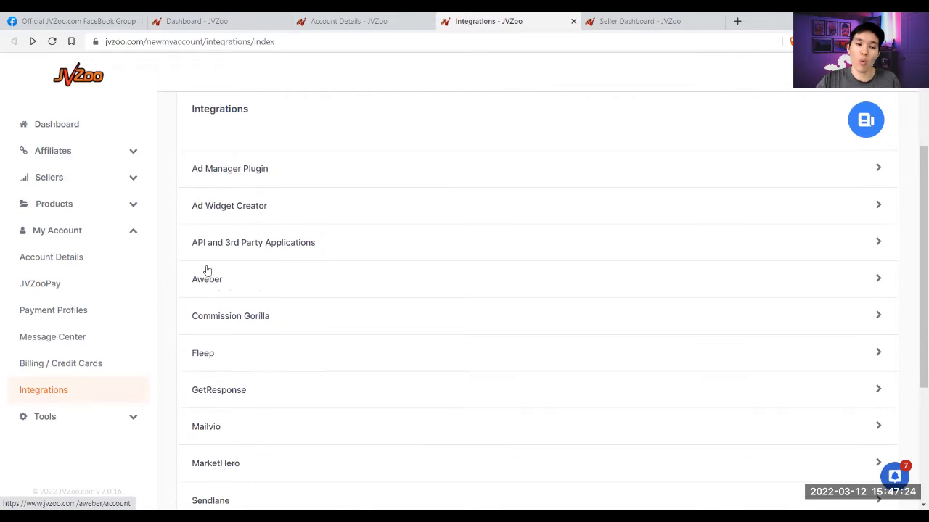
{"action": "scroll", "coordinate": [208, 326], "scroll_direction": "up", "scroll_amount": 1}
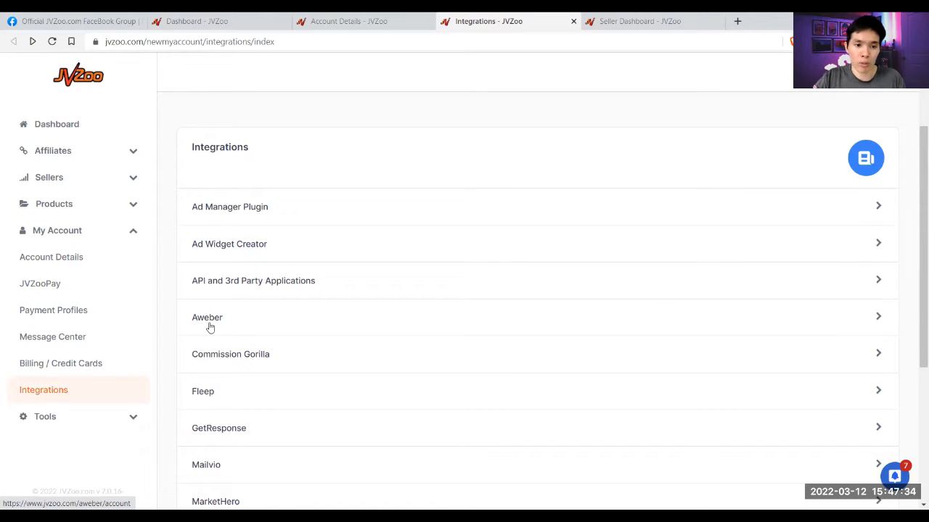
{"action": "left_click", "coordinate": [210, 328]}
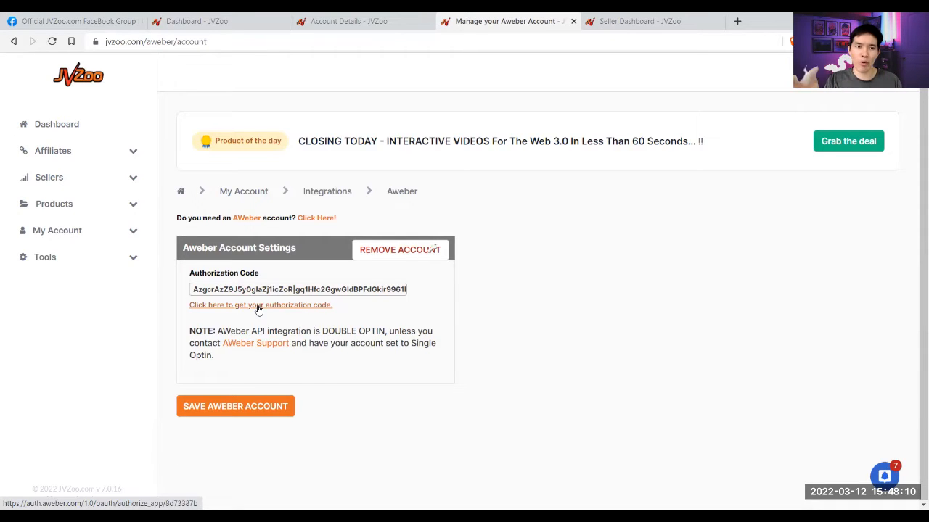
- Close the Facebook, Dashboard, Account Details and Aweber tabs
{"action": "left_click", "coordinate": [140, 22]}
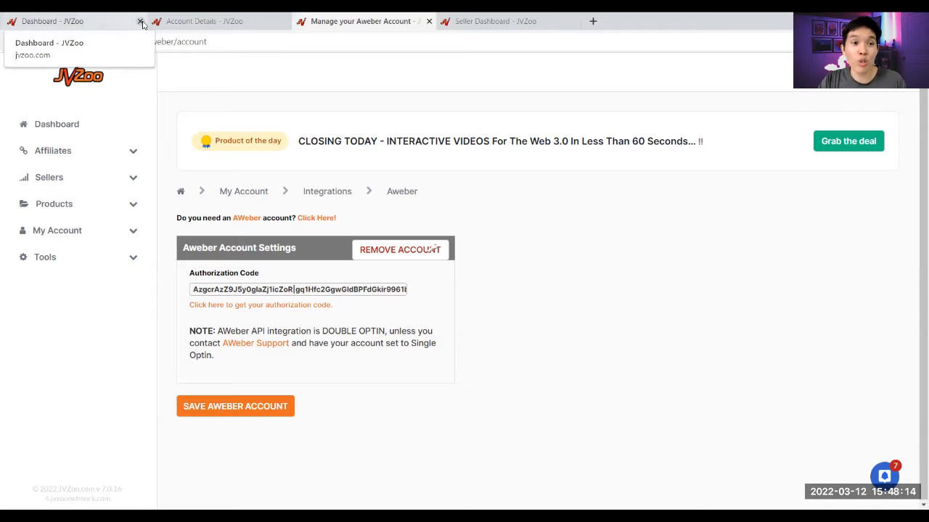
{"action": "left_click", "coordinate": [140, 21]}
{"action": "left_click", "coordinate": [140, 22]}
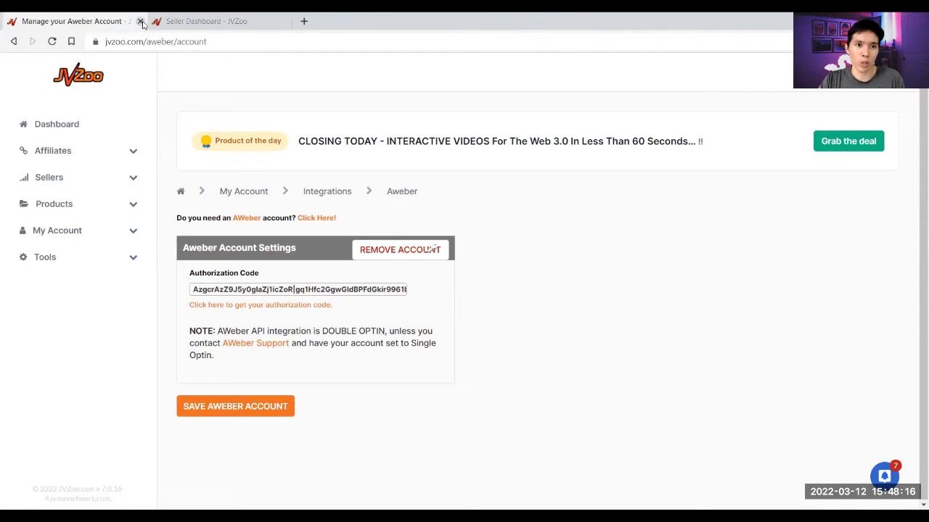
{"action": "left_click", "coordinate": [140, 21]}
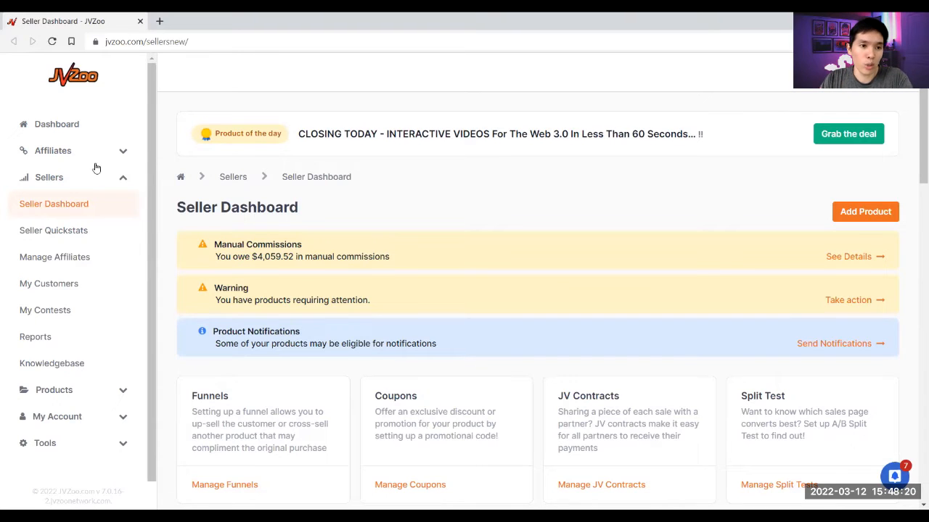
- Reload the Seller Dashboard, review the product table, and start a new product
{"action": "left_click", "coordinate": [35, 204]}
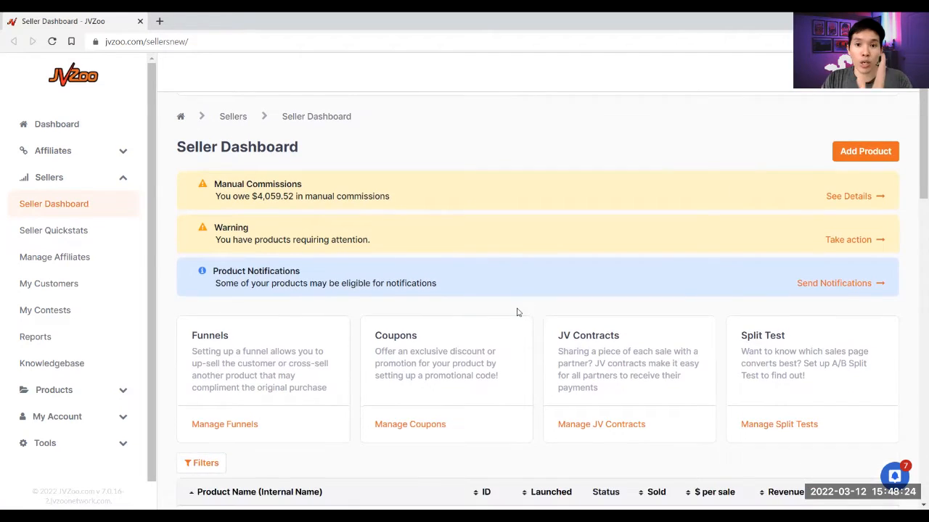
{"action": "scroll", "coordinate": [517, 312], "scroll_direction": "down", "scroll_amount": 6}
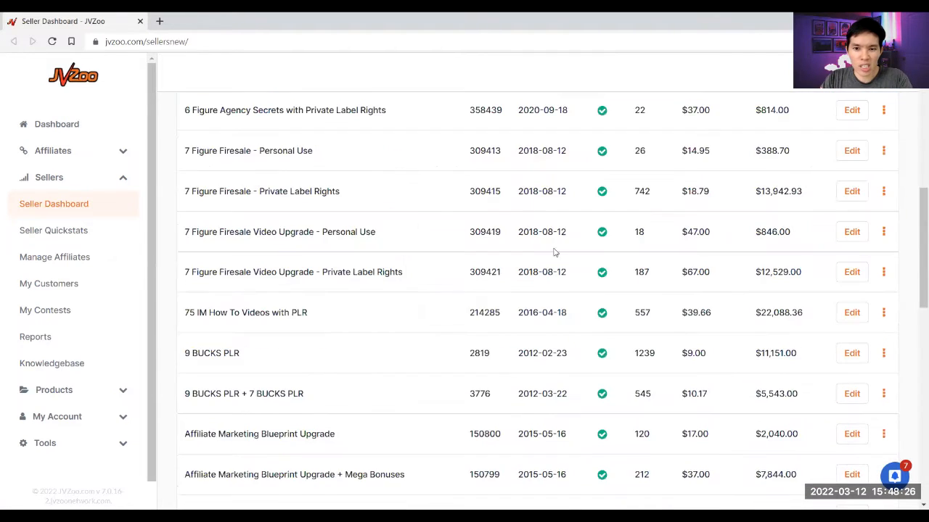
{"action": "scroll", "coordinate": [671, 291], "scroll_direction": "up", "scroll_amount": 2}
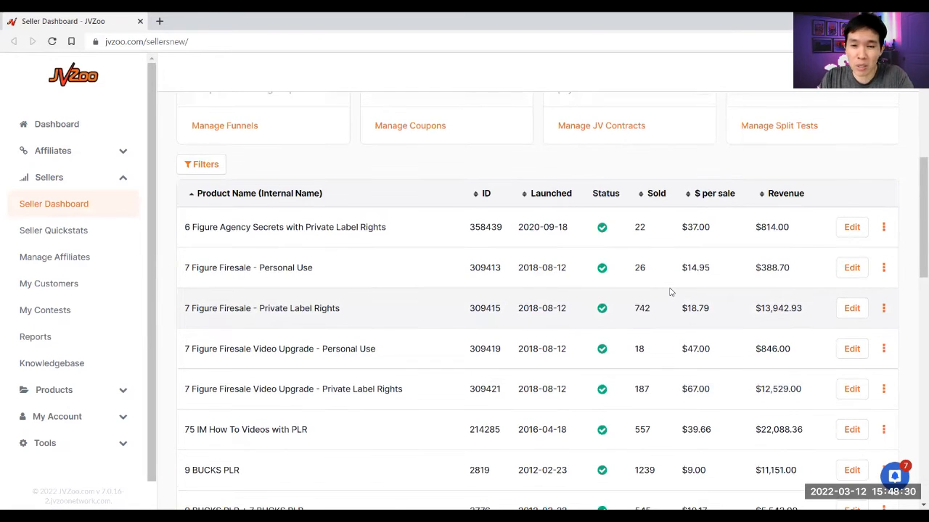
{"action": "scroll", "coordinate": [671, 292], "scroll_direction": "up", "scroll_amount": 2}
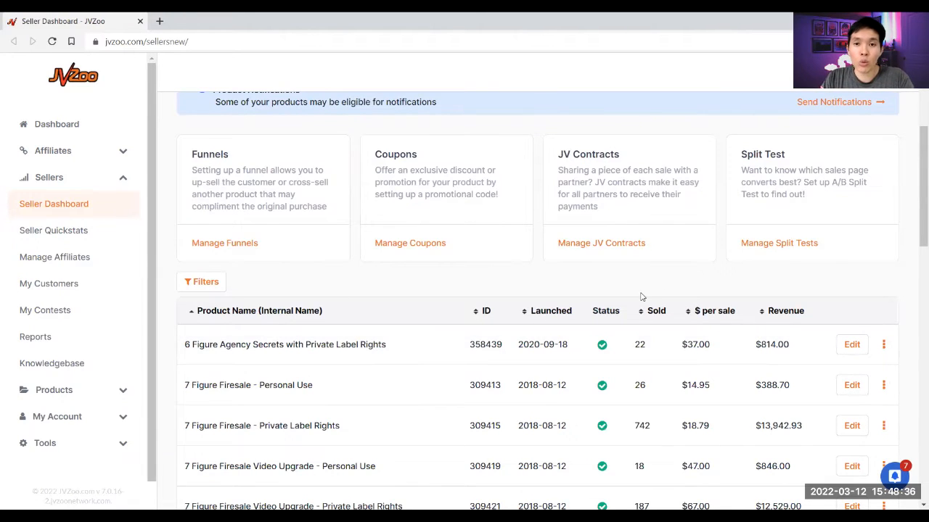
{"action": "scroll", "coordinate": [641, 296], "scroll_direction": "up", "scroll_amount": 3}
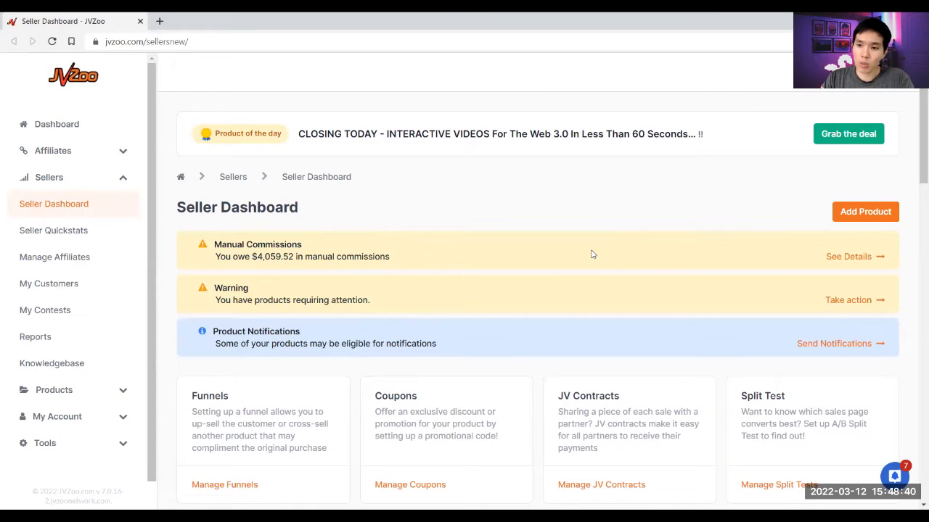
{"action": "left_click", "coordinate": [854, 216]}
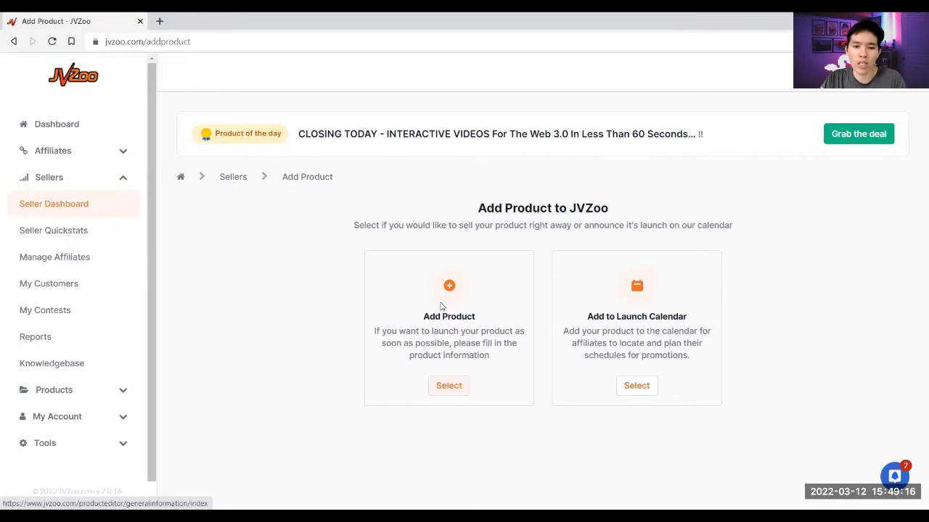
- Choose to add the product for immediate sale rather than the launch calendar
{"action": "left_click", "coordinate": [438, 389]}
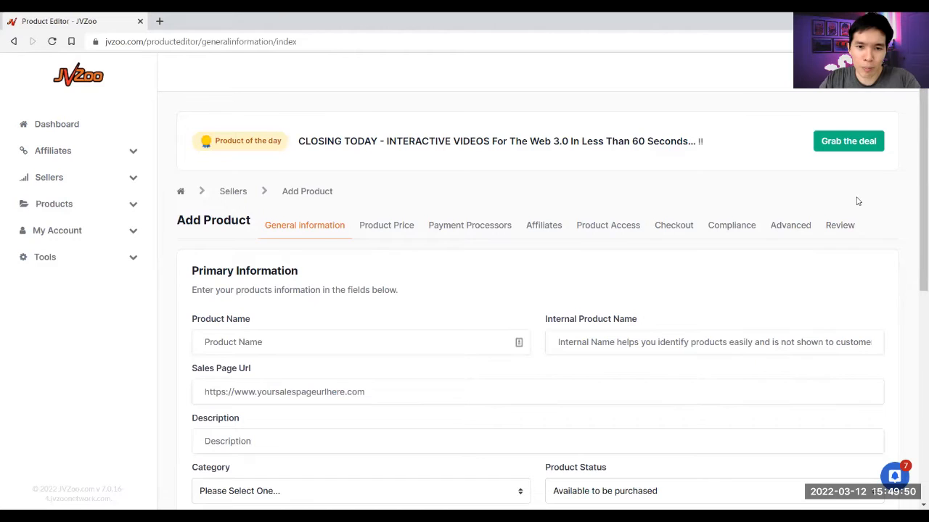
- Name the product 'Get More Customers', leaving Internal Product Name blank
{"action": "scroll", "coordinate": [292, 233], "scroll_direction": "down", "scroll_amount": 3}
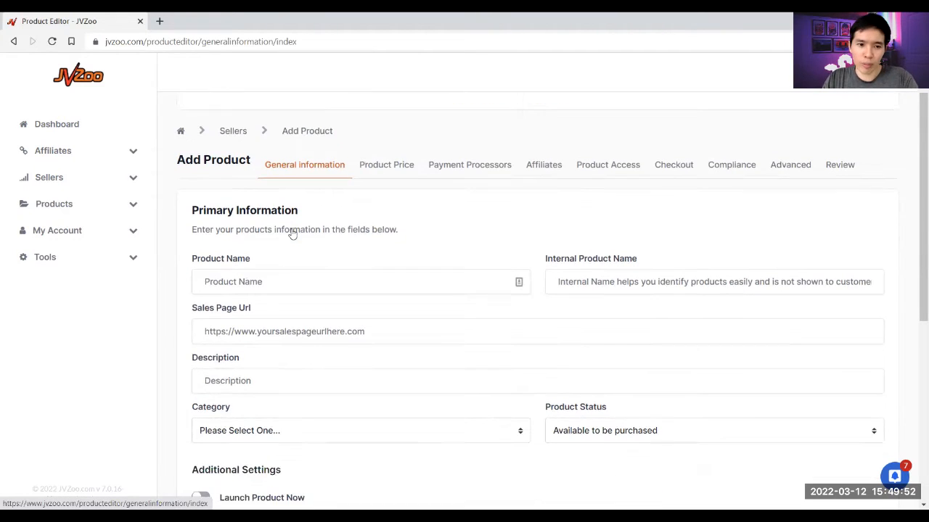
{"action": "left_click", "coordinate": [288, 221]}
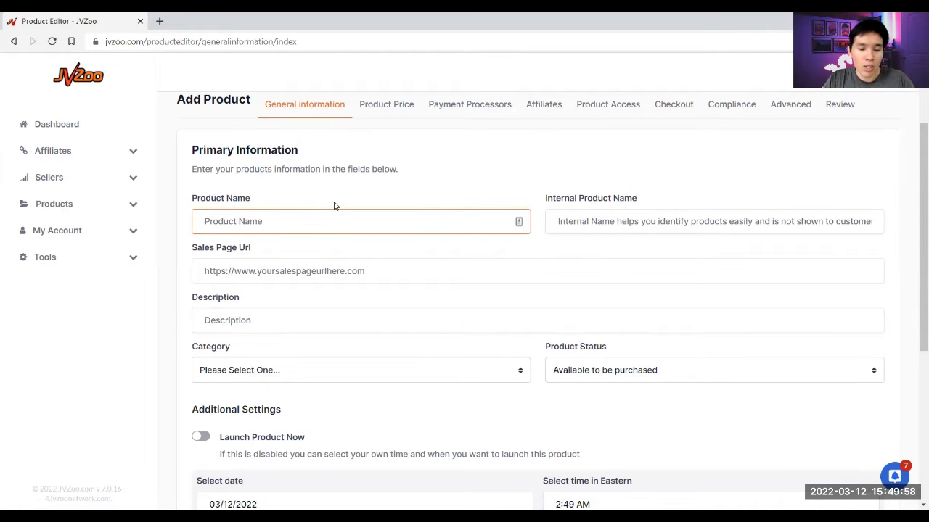
{"action": "type", "text": "Get More Customers"}
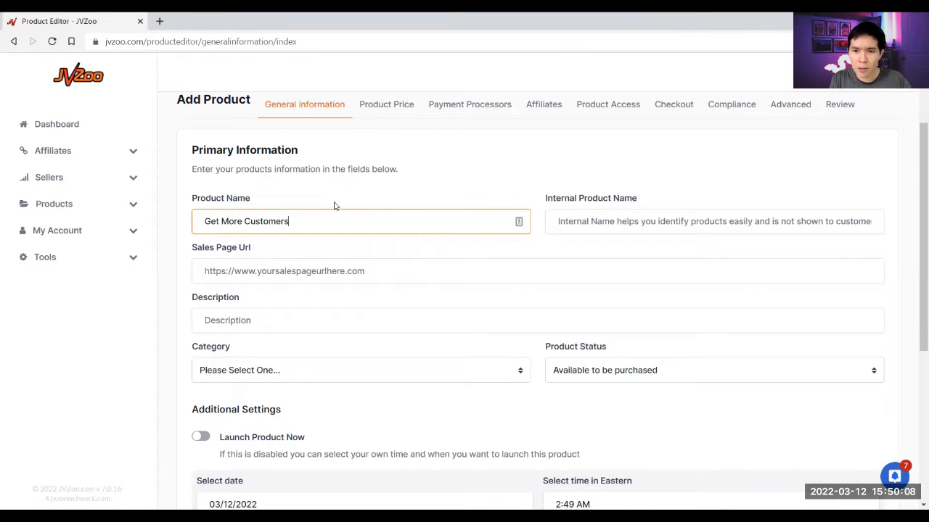
{"action": "key", "text": "Tab"}
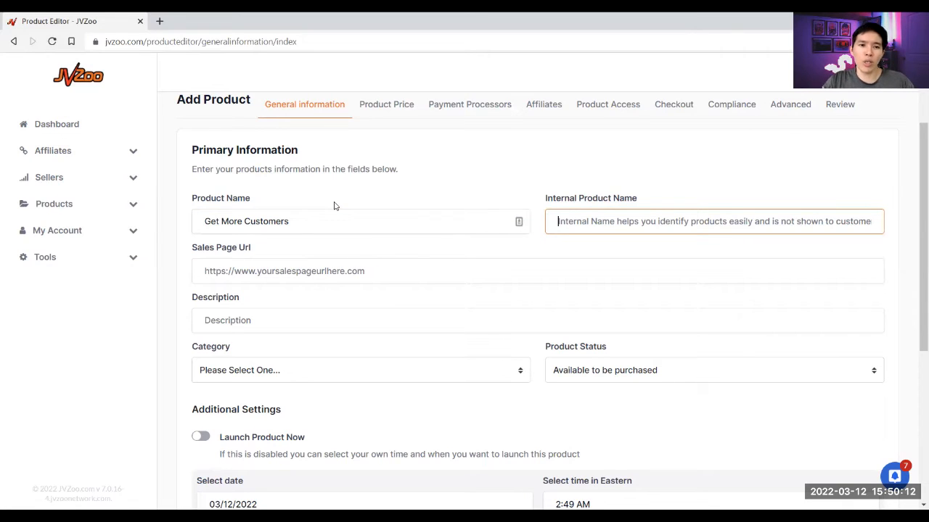
{"action": "key", "text": "shift+Tab"}
{"action": "key", "text": "ctrl+c"}
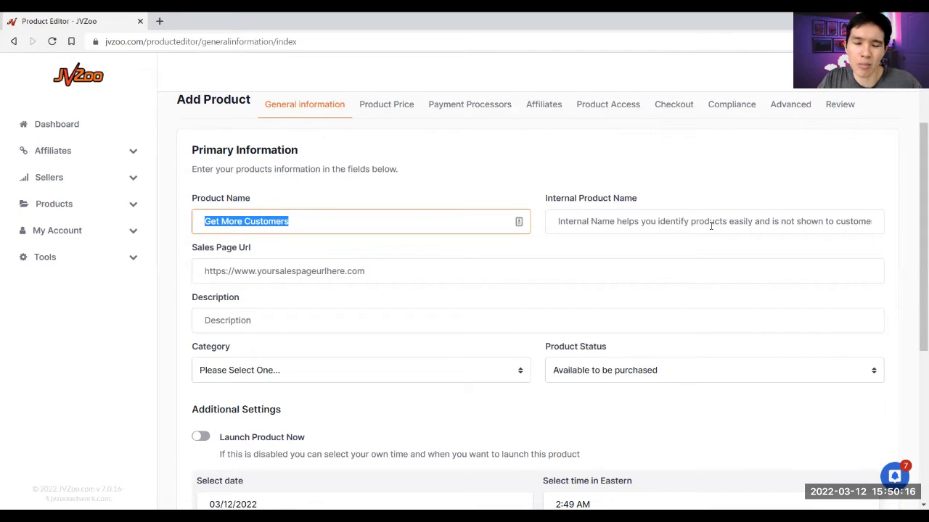
{"action": "left_click", "coordinate": [710, 224]}
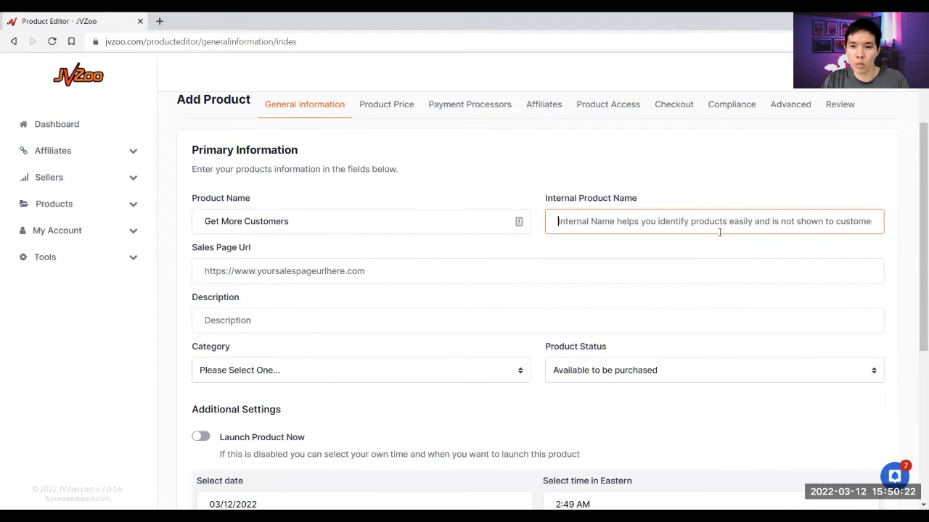
{"action": "key", "text": "ctrl+v"}
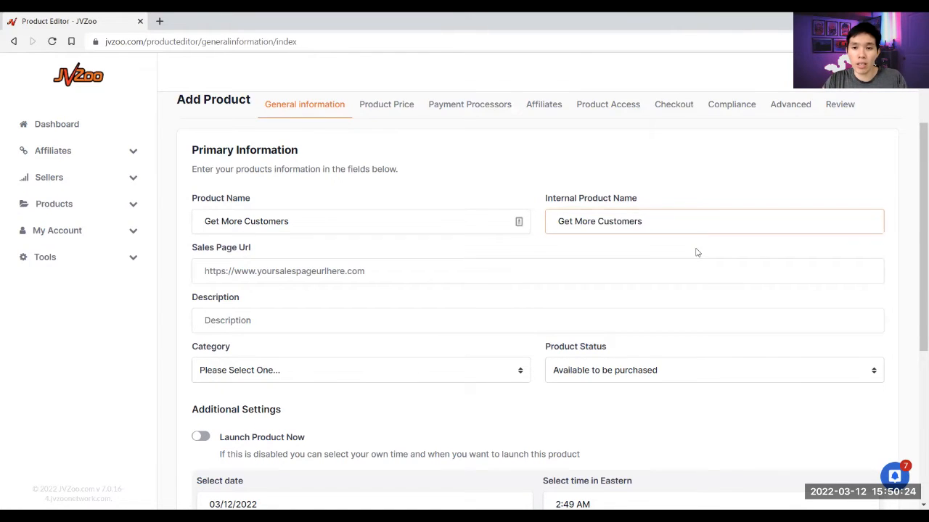
{"action": "left_click_drag", "start_coordinate": [663, 224], "coordinate": [540, 222]}
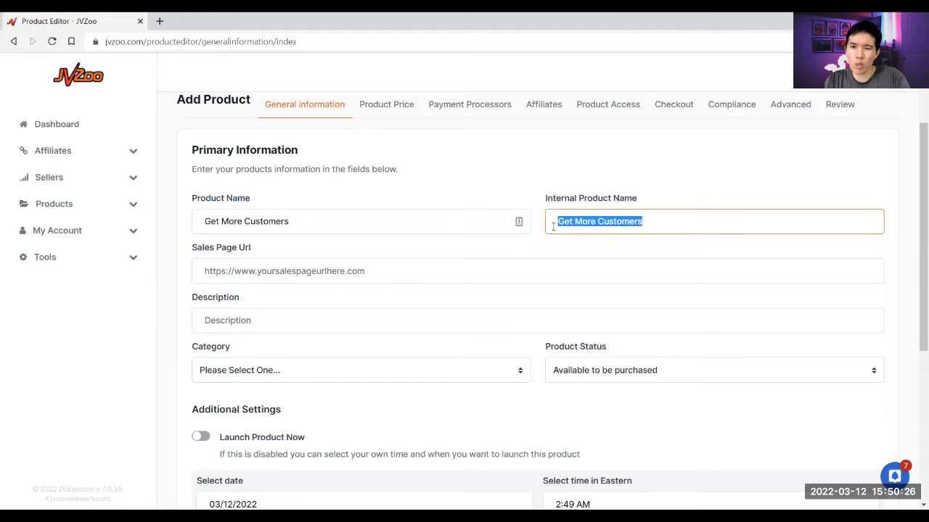
{"action": "key", "text": "BackSpace"}
{"action": "left_click", "coordinate": [596, 268]}
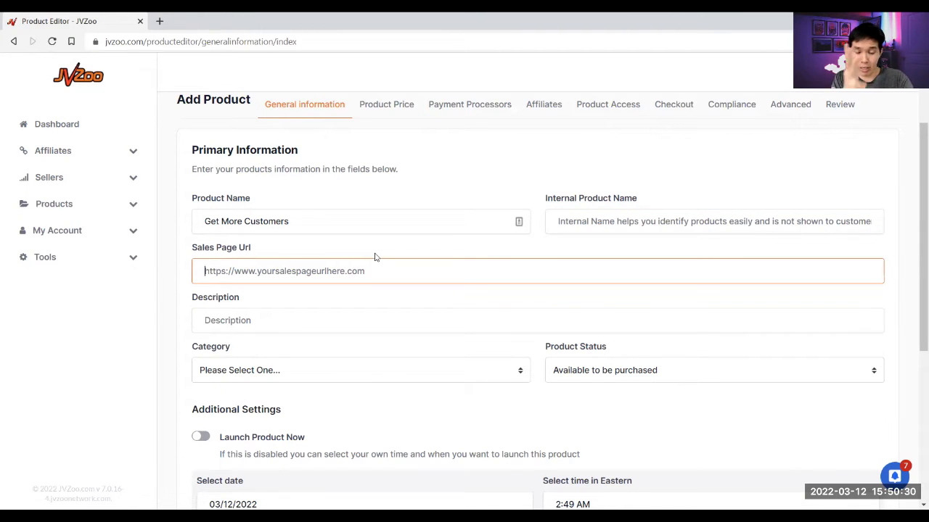
- Enter the /get-more-customers/ sales page URL and a PDF-and-audiobook description about FB and YT Ads
{"action": "type", "text": "https:/"}
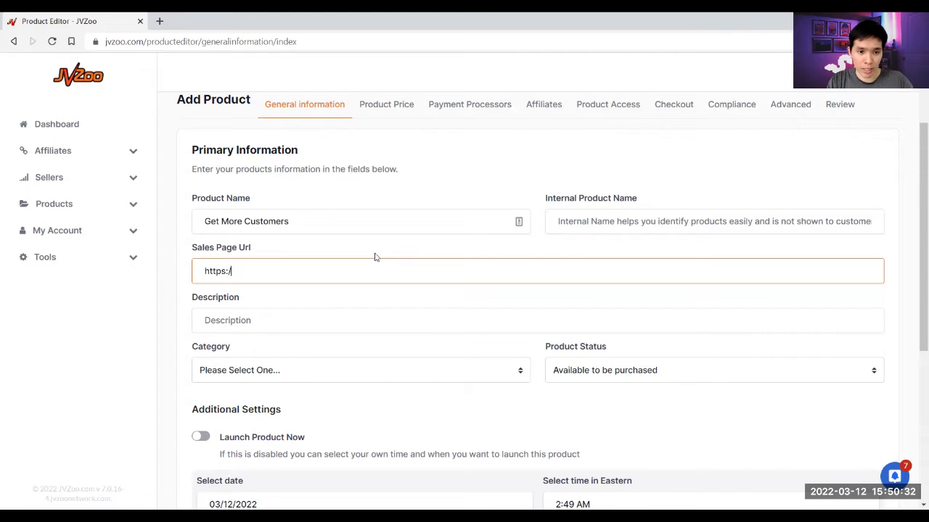
{"action": "type", "text": "/edmundloh.com/"}
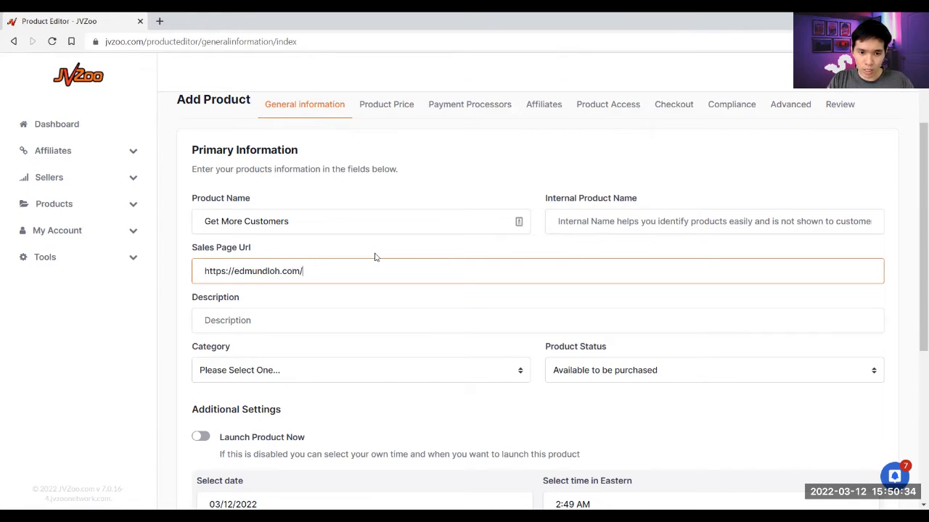
{"action": "type", "text": "get-more-custo"}
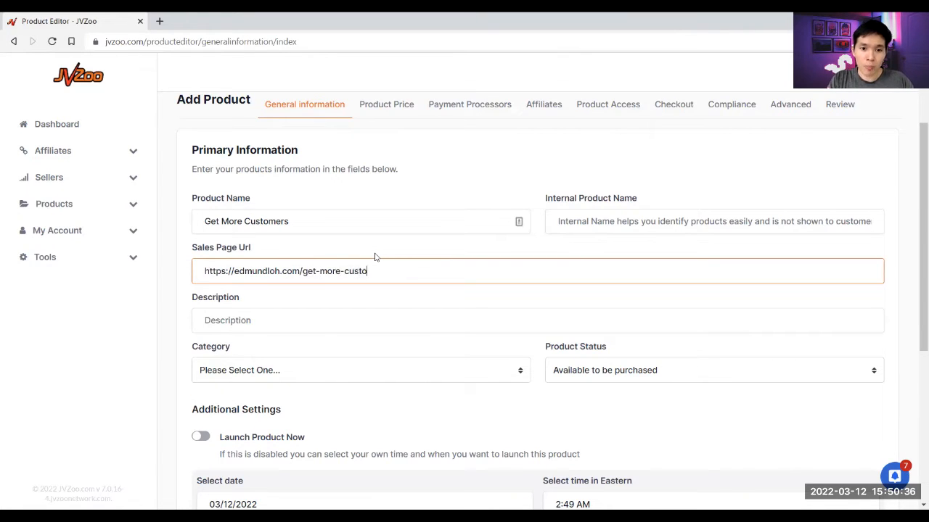
{"action": "type", "text": "mers/"}
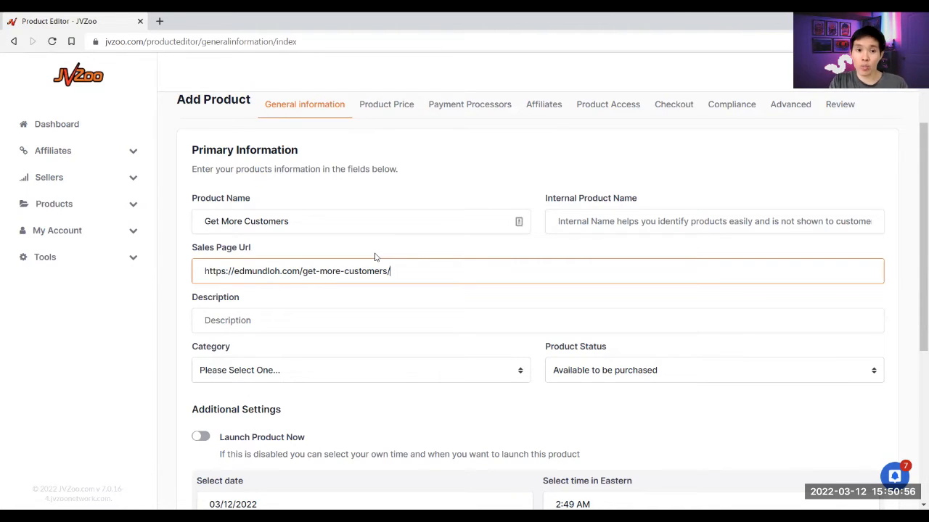
{"action": "key", "text": "Tab"}
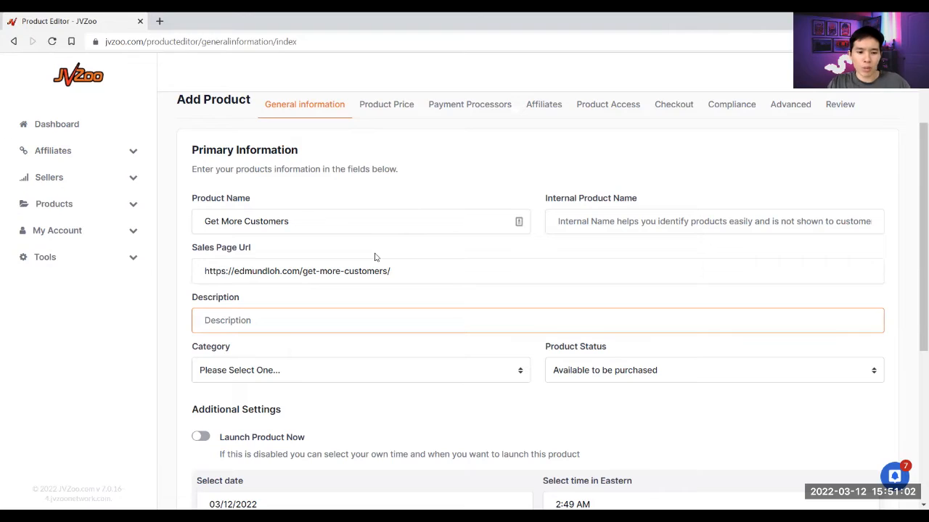
{"action": "type", "text": "PDF"}
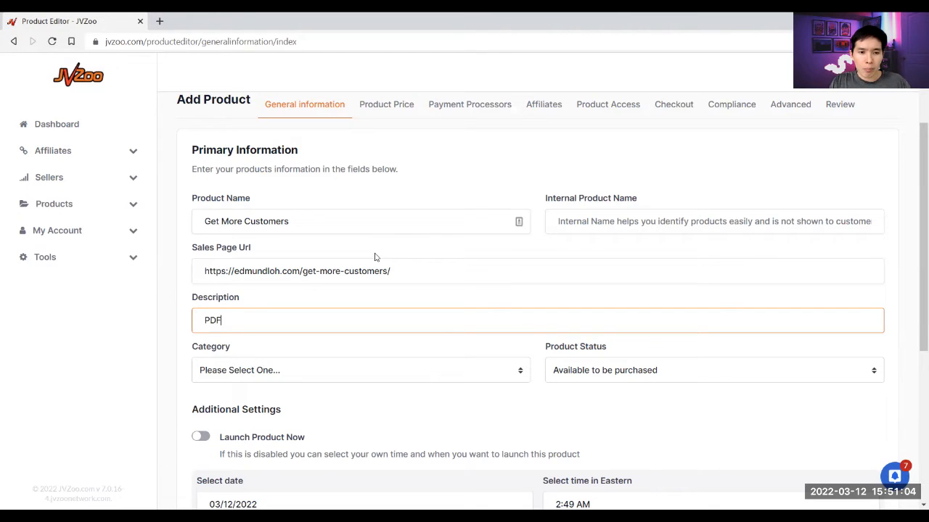
{"action": "type", "text": " and Audiobook o"}
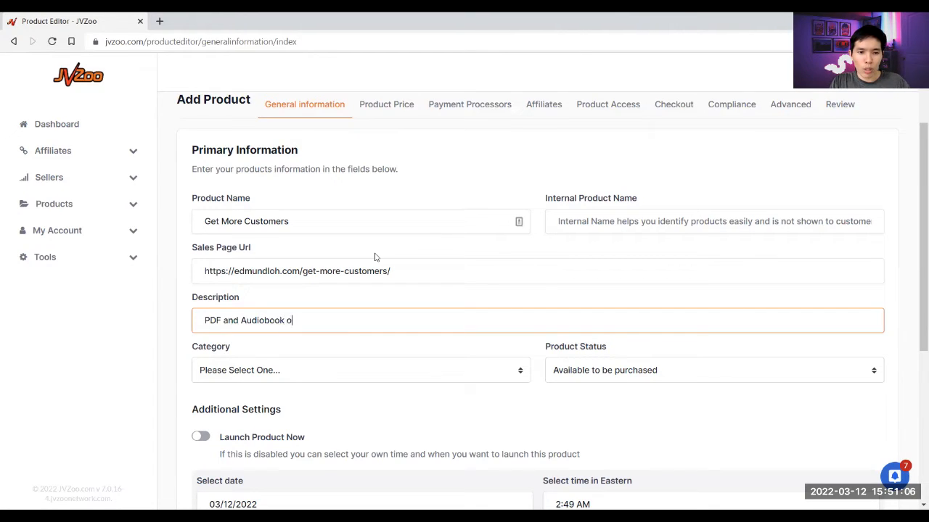
{"action": "type", "text": "n how to get m"}
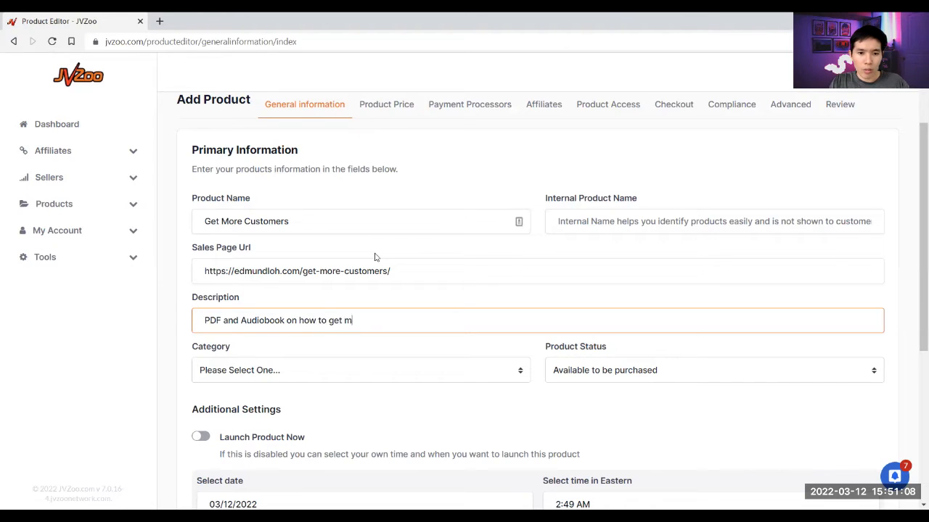
{"action": "type", "text": "ore customers using F"}
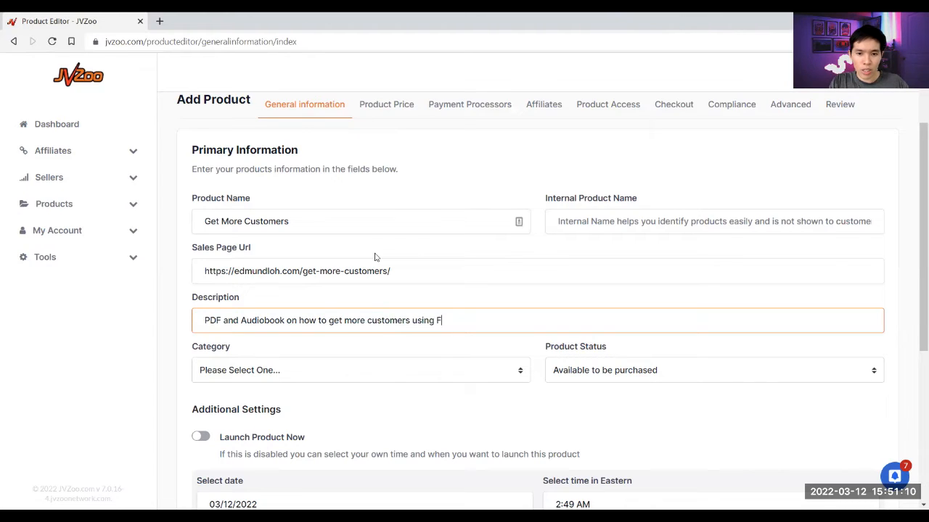
{"action": "type", "text": "B and YT Ads."}
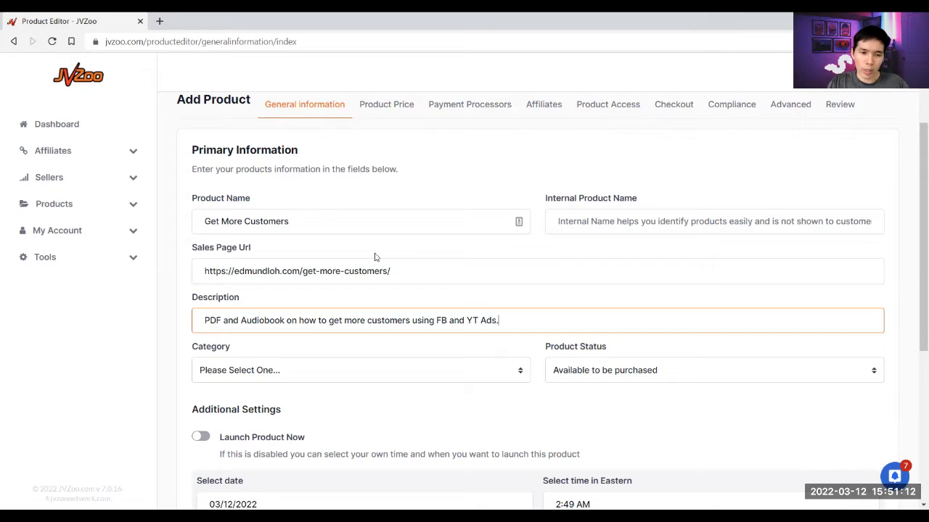
{"action": "left_click", "coordinate": [367, 254]}
- Set the category to Internet Marketing / E-Commerce > Social Media
{"action": "scroll", "coordinate": [364, 260], "scroll_direction": "down", "scroll_amount": 2}
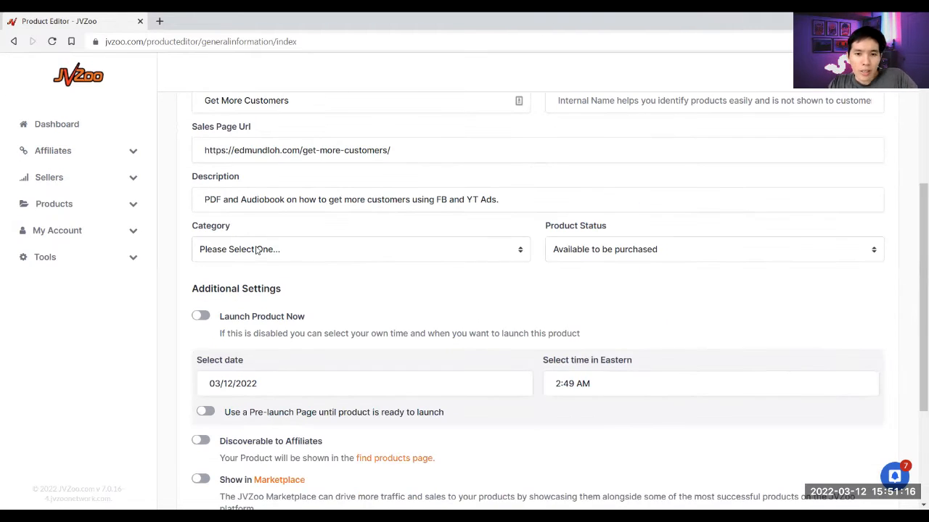
{"action": "left_click", "coordinate": [258, 249]}
{"action": "scroll", "coordinate": [526, 320], "scroll_direction": "down", "scroll_amount": 1}
{"action": "scroll", "coordinate": [526, 320], "scroll_direction": "down", "scroll_amount": 20}
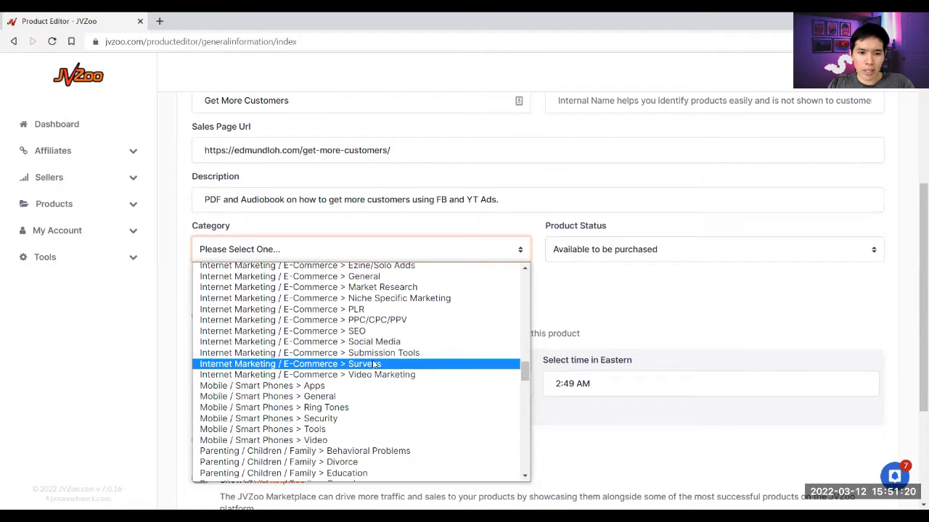
{"action": "scroll", "coordinate": [376, 363], "scroll_direction": "up", "scroll_amount": 3}
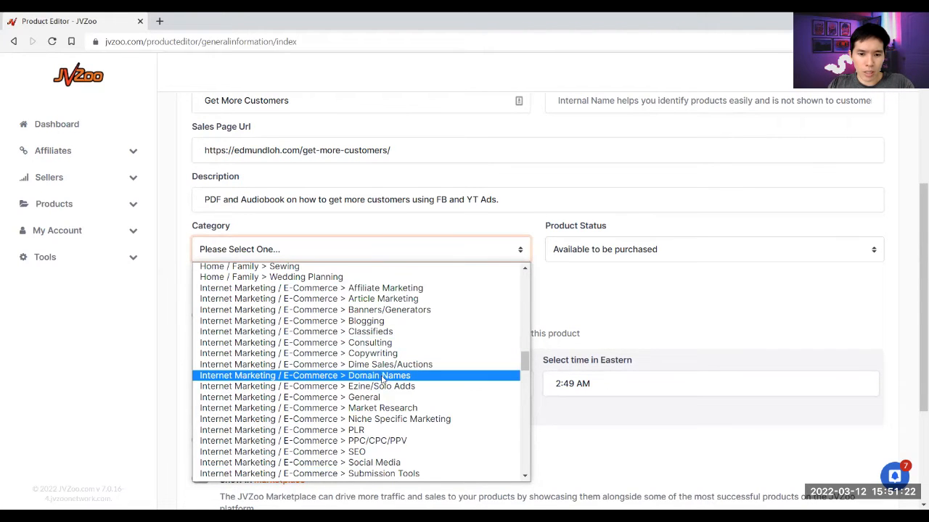
{"action": "scroll", "coordinate": [379, 362], "scroll_direction": "down", "scroll_amount": 3}
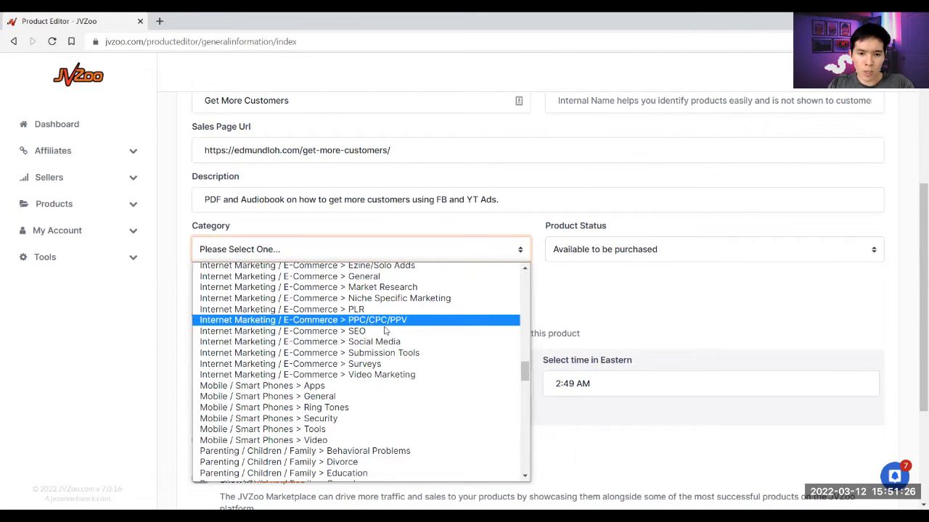
{"action": "left_click", "coordinate": [384, 344]}
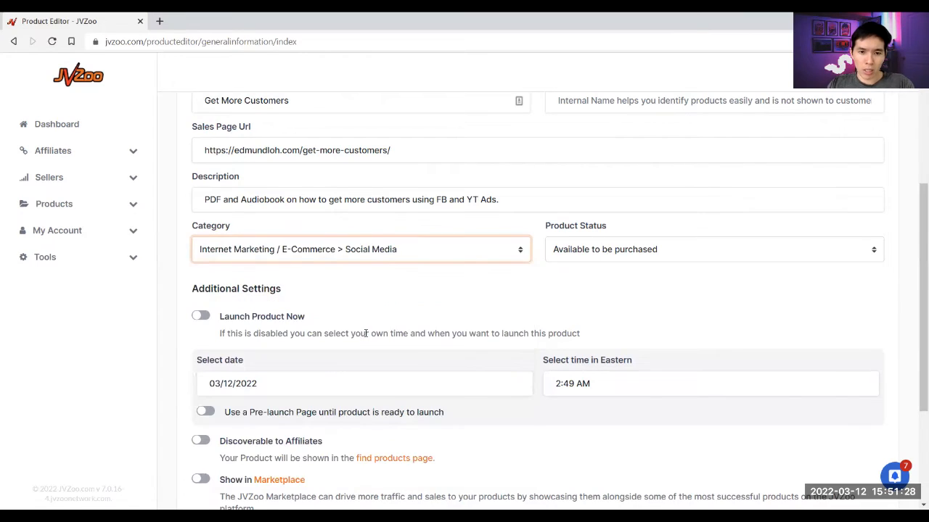
- Switch Product Status to Not available, then back to Available to be purchased
{"action": "left_click", "coordinate": [599, 259]}
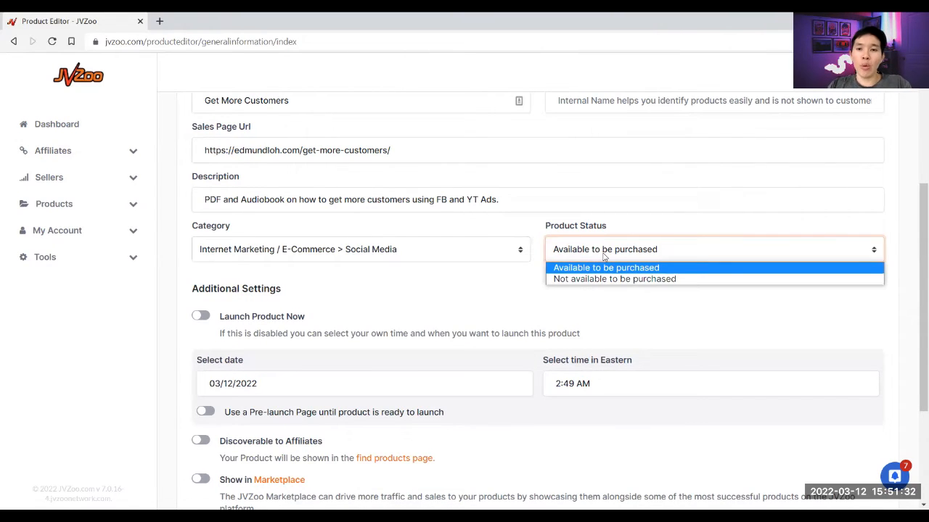
{"action": "left_click", "coordinate": [623, 286]}
{"action": "left_click", "coordinate": [619, 256]}
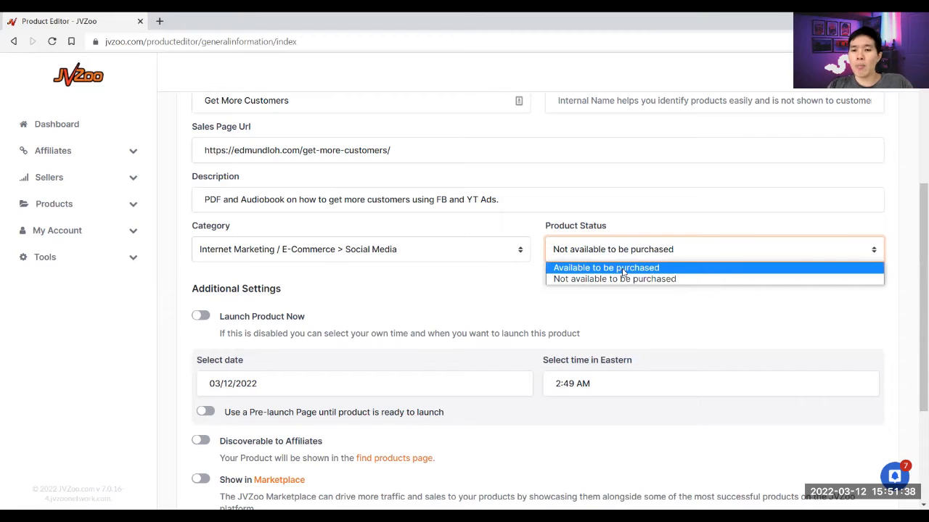
{"action": "left_click", "coordinate": [622, 268]}
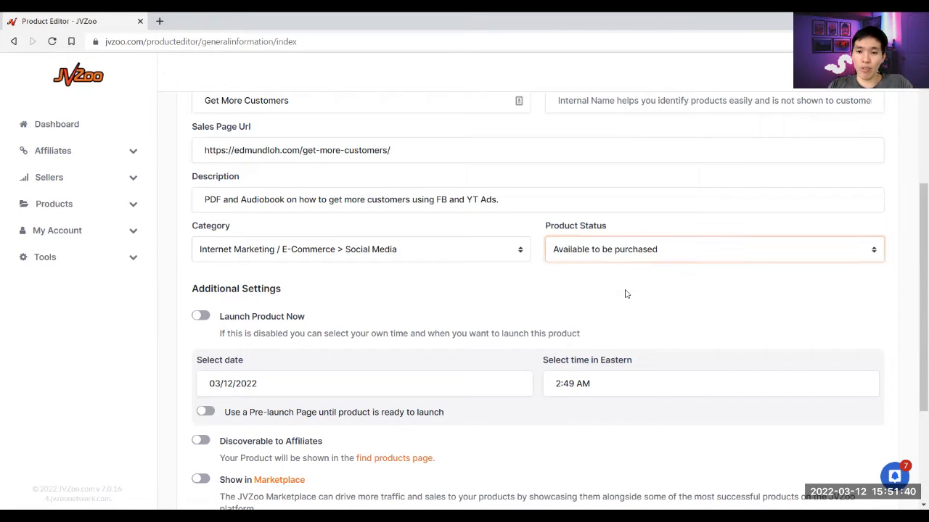
{"action": "scroll", "coordinate": [259, 302], "scroll_direction": "down", "scroll_amount": 1}
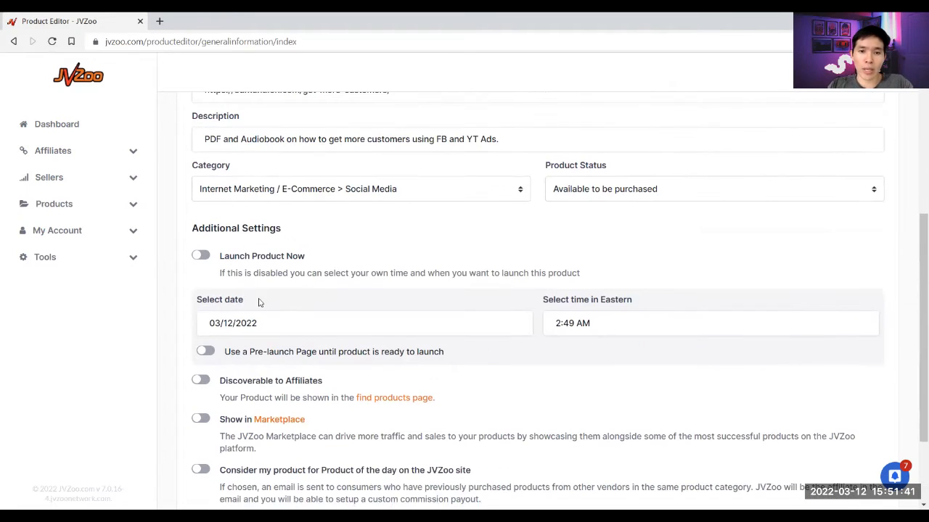
- Leave Launch Product Now off and set the launch date to 03/17/2022
{"action": "left_click", "coordinate": [201, 256]}
{"action": "left_click", "coordinate": [203, 257]}
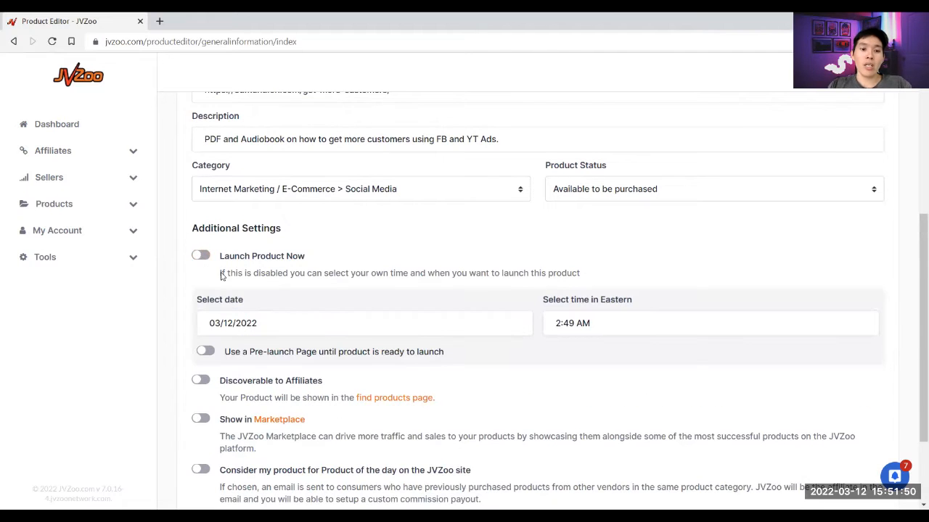
{"action": "left_click", "coordinate": [323, 326]}
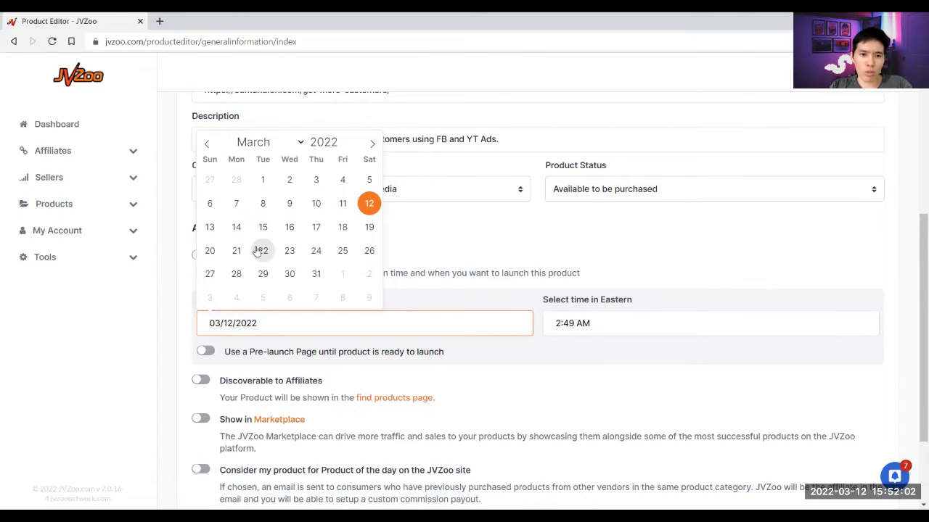
{"action": "left_click", "coordinate": [312, 230]}
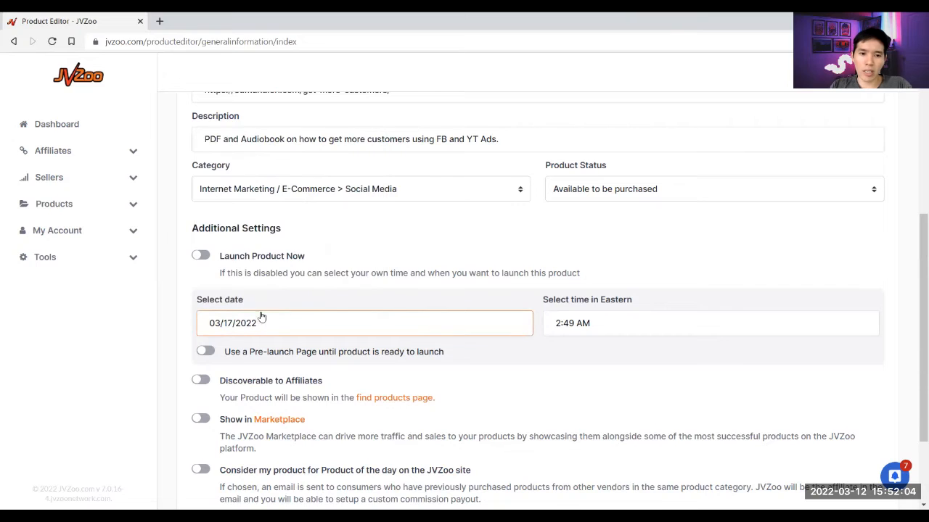
- Set the launch time to 08:00 AM Eastern
{"action": "left_click", "coordinate": [611, 331]}
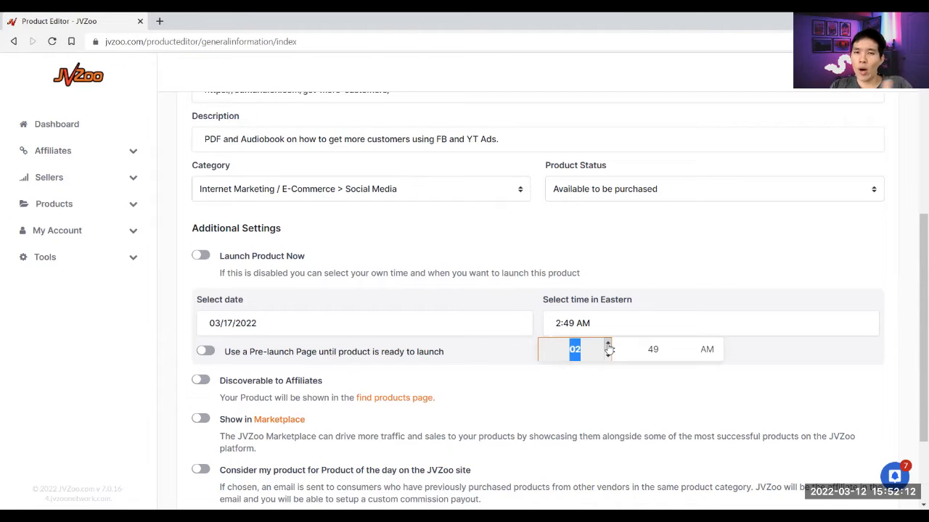
{"action": "left_click", "coordinate": [608, 345]}
{"action": "left_click", "coordinate": [608, 345]}
{"action": "left_click", "coordinate": [608, 345]}
{"action": "left_click", "coordinate": [608, 345]}
{"action": "left_click", "coordinate": [608, 345]}
{"action": "left_click", "coordinate": [608, 345]}
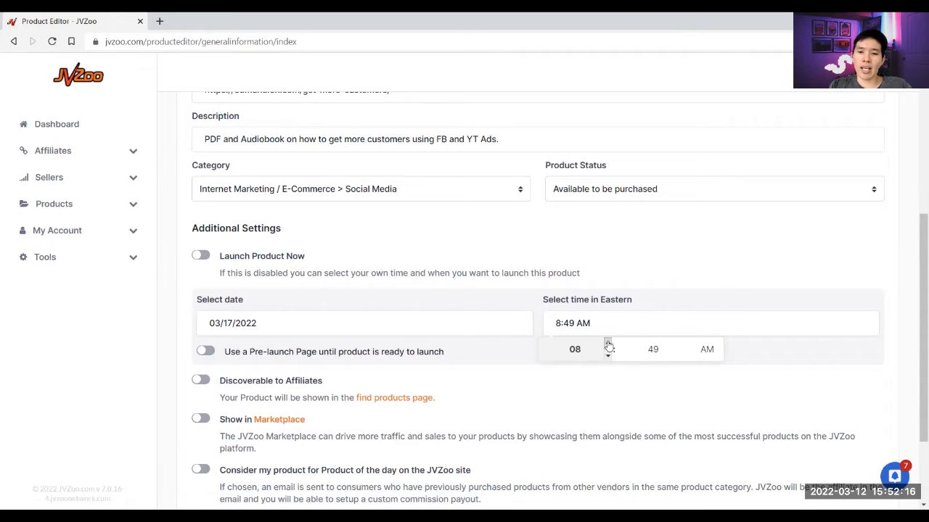
{"action": "left_click", "coordinate": [646, 347]}
{"action": "double_click", "coordinate": [652, 347]}
{"action": "type", "text": "00"}
{"action": "left_click", "coordinate": [640, 404]}
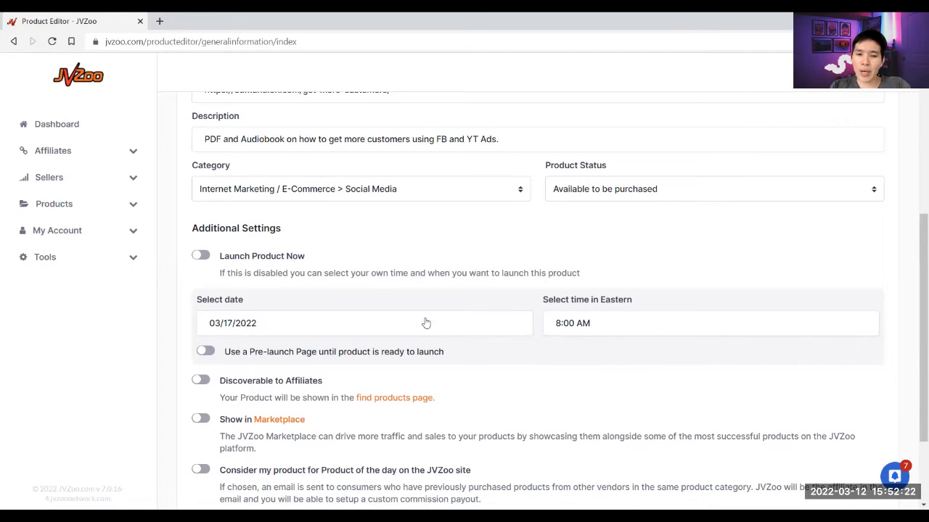
{"action": "scroll", "coordinate": [355, 290], "scroll_direction": "down", "scroll_amount": 1}
{"action": "left_click", "coordinate": [573, 263]}
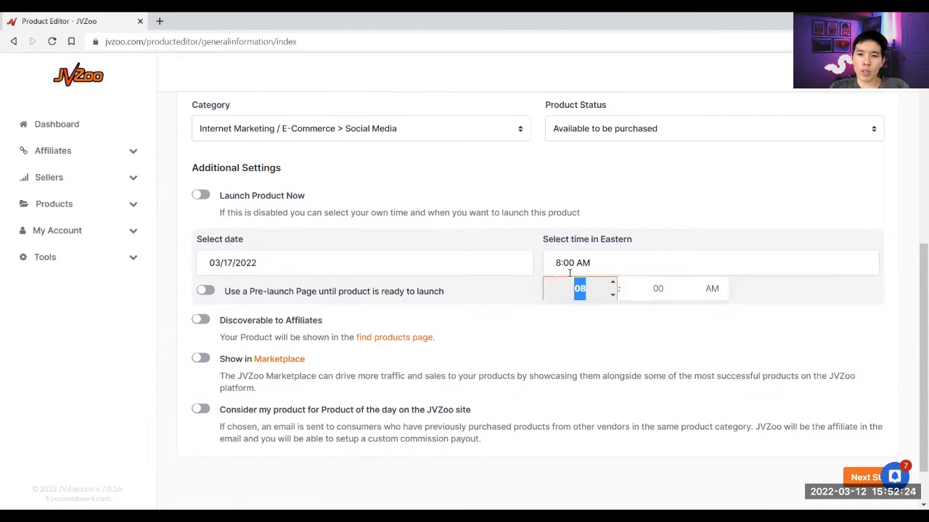
{"action": "left_click", "coordinate": [581, 346]}
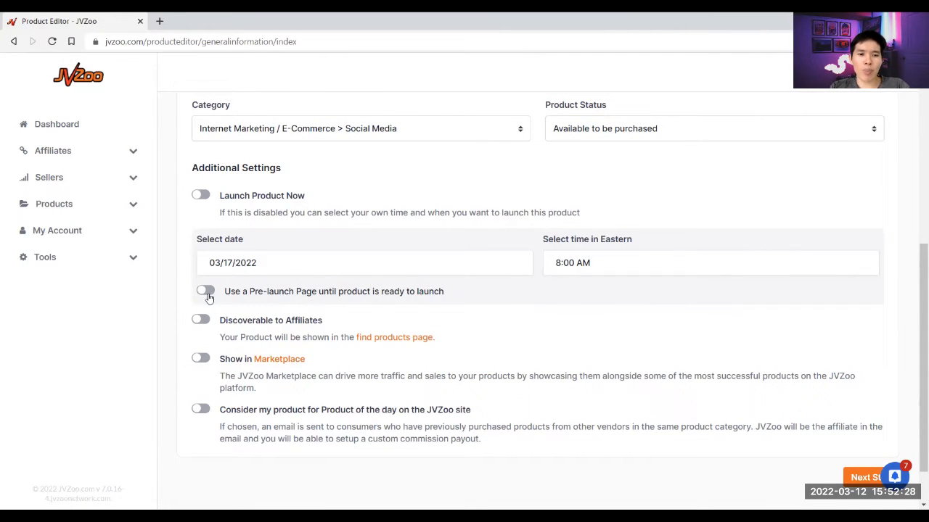
{"action": "scroll", "coordinate": [323, 249], "scroll_direction": "down", "scroll_amount": 1}
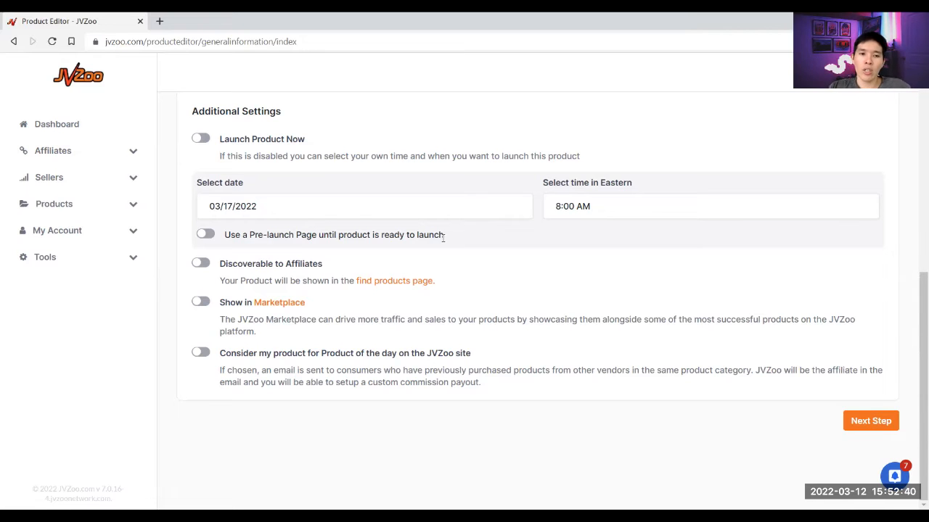
- Leave the pre-launch page off, make the product discoverable to affiliates, list it in Marketplace, and enter Product of the day
{"action": "left_click", "coordinate": [209, 237]}
{"action": "left_click", "coordinate": [208, 237]}
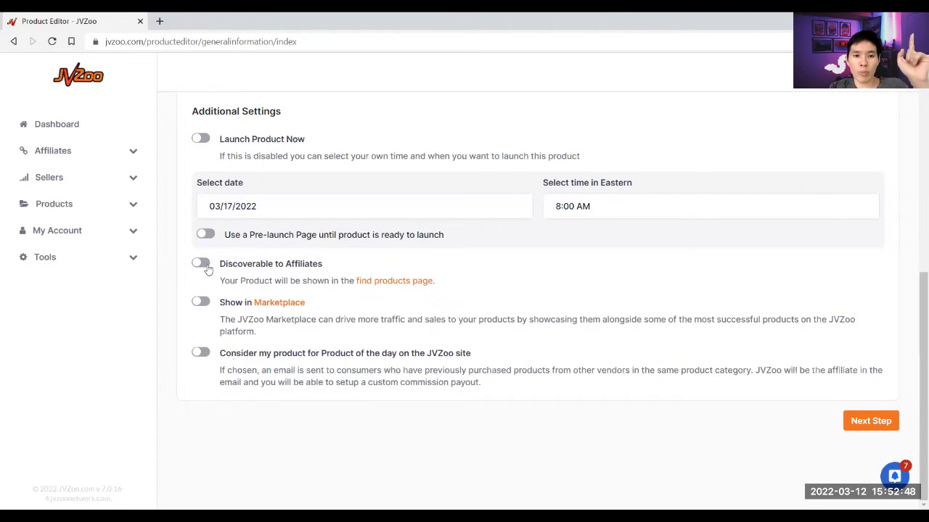
{"action": "left_click", "coordinate": [200, 264]}
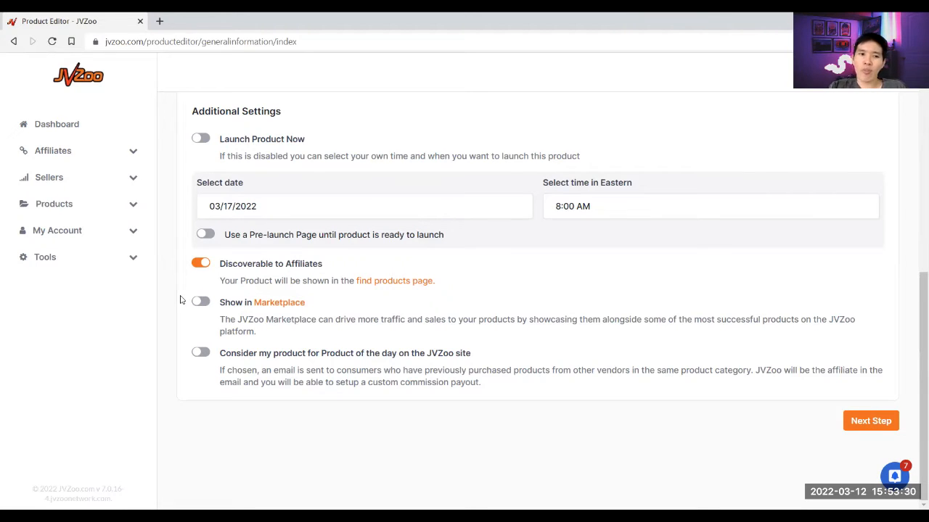
{"action": "left_click", "coordinate": [207, 301]}
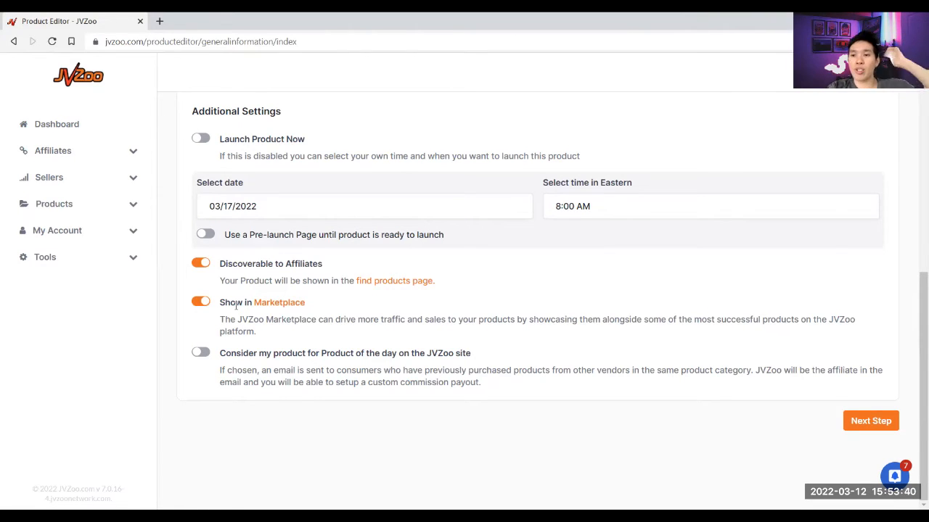
{"action": "left_click", "coordinate": [202, 356]}
{"action": "scroll", "coordinate": [255, 367], "scroll_direction": "down", "scroll_amount": 2}
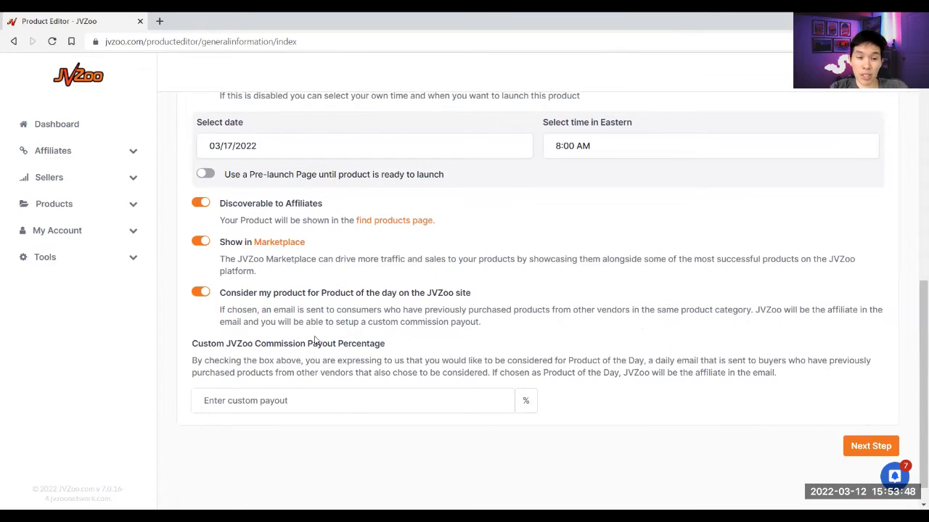
- Enter a 50% custom Product of the day commission payout and continue to pricing
{"action": "scroll", "coordinate": [323, 337], "scroll_direction": "down", "scroll_amount": 1}
{"action": "left_click", "coordinate": [301, 377]}
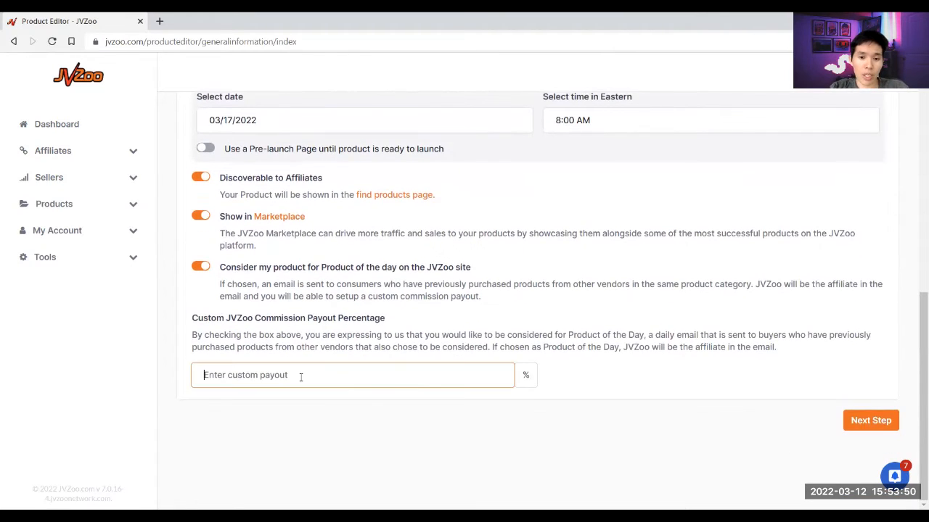
{"action": "type", "text": "50"}
{"action": "left_click", "coordinate": [323, 343]}
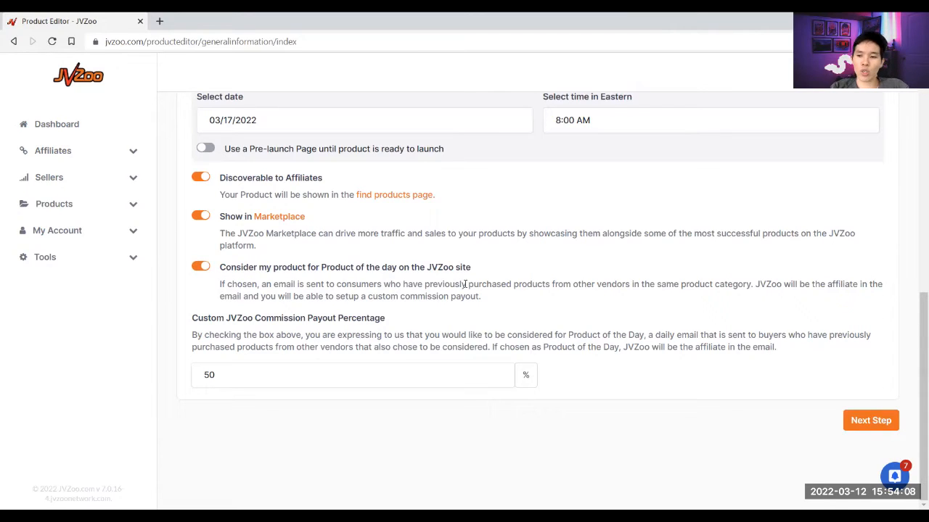
{"action": "left_click", "coordinate": [865, 425]}
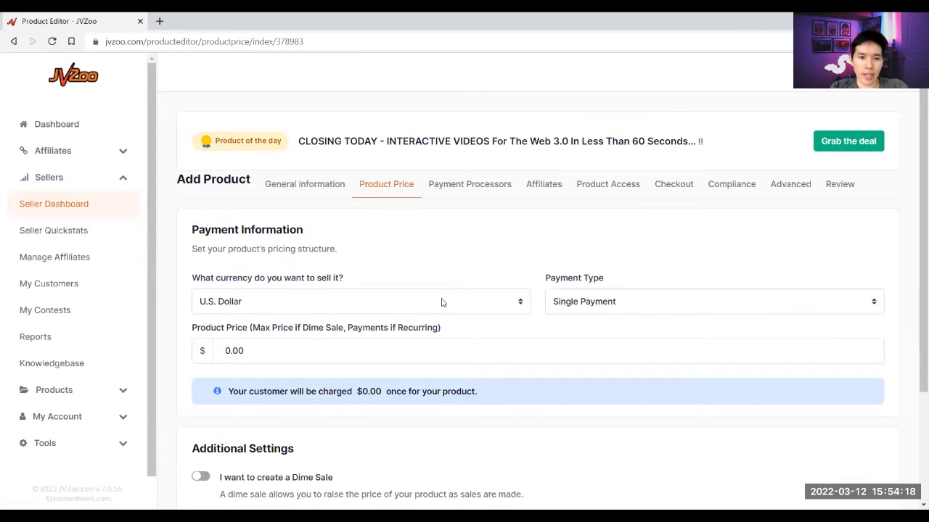
- Price the product at 5.60 in U.S. Dollars with Single Payment as the payment type
{"action": "scroll", "coordinate": [453, 296], "scroll_direction": "down", "scroll_amount": 1}
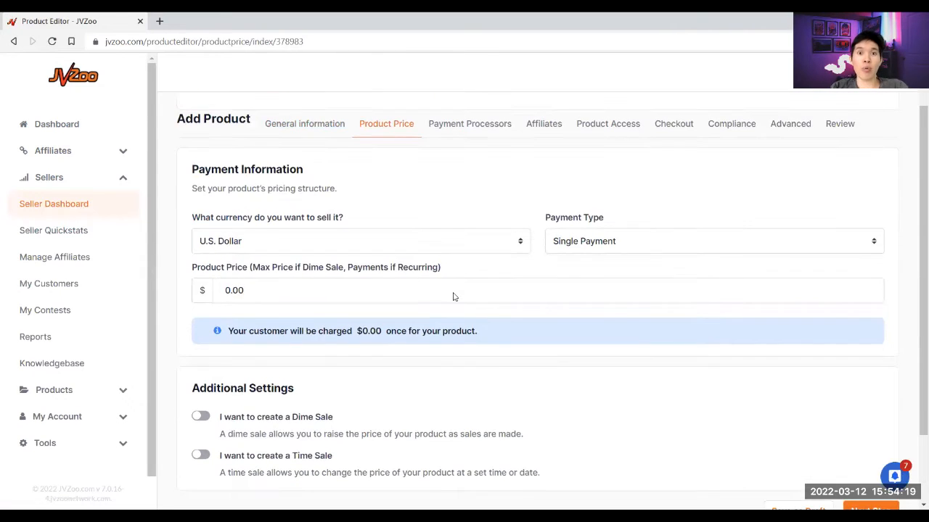
{"action": "left_click", "coordinate": [272, 234]}
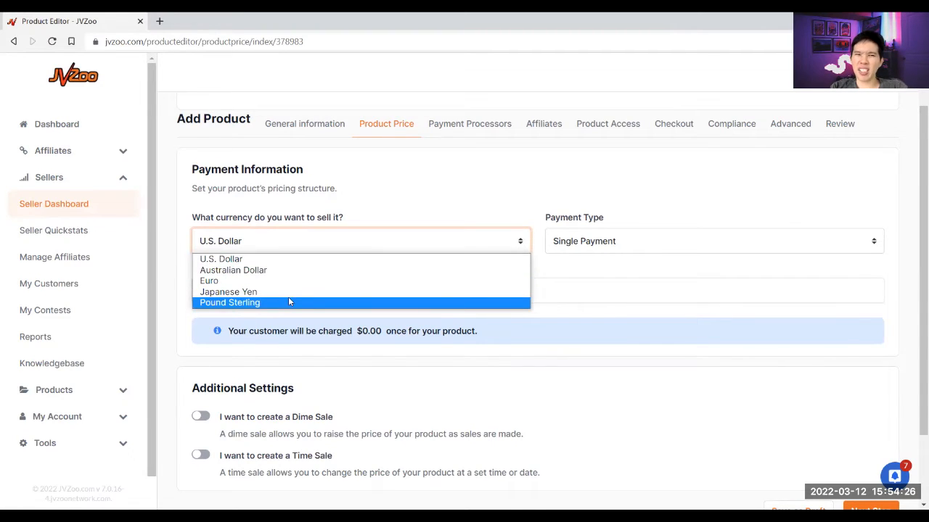
{"action": "left_click", "coordinate": [236, 262]}
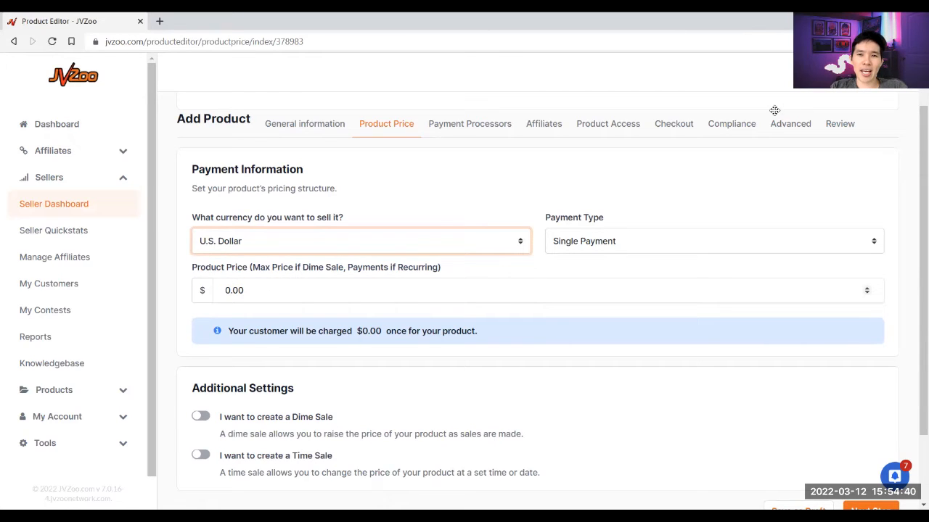
{"action": "left_click", "coordinate": [248, 295]}
{"action": "type", "text": "5.60"}
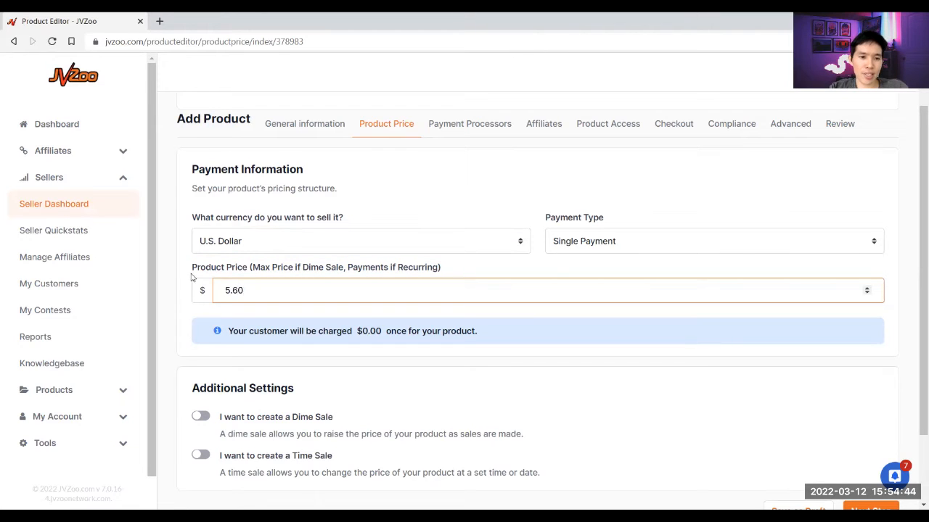
{"action": "left_click", "coordinate": [640, 240]}
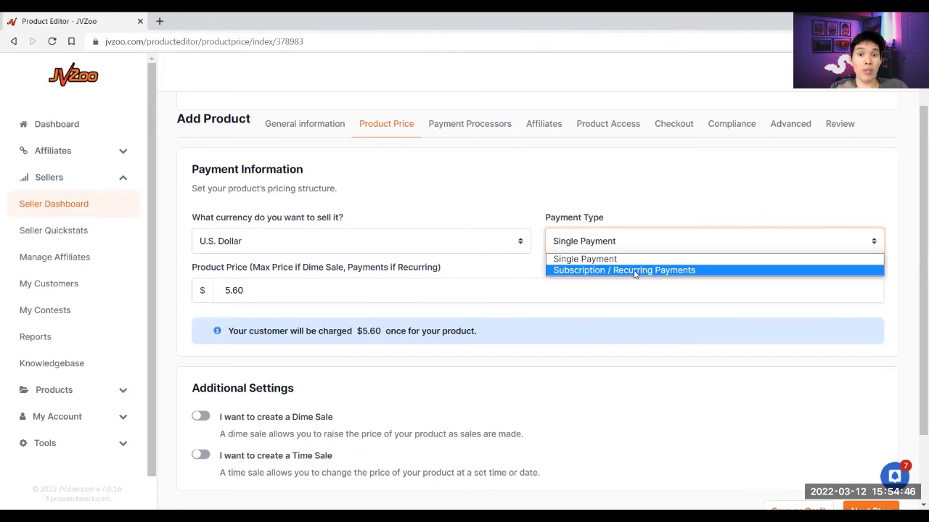
{"action": "left_click", "coordinate": [625, 188]}
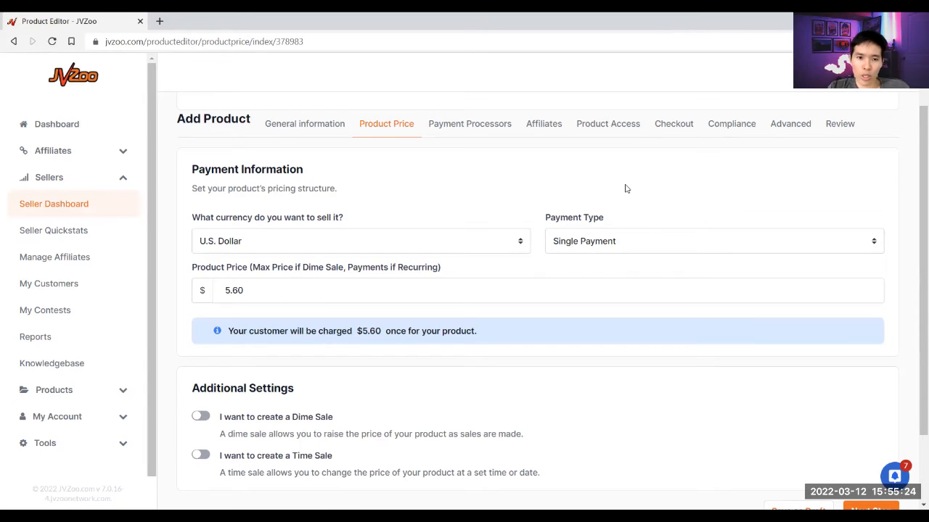
{"action": "scroll", "coordinate": [625, 189], "scroll_direction": "down", "scroll_amount": 2}
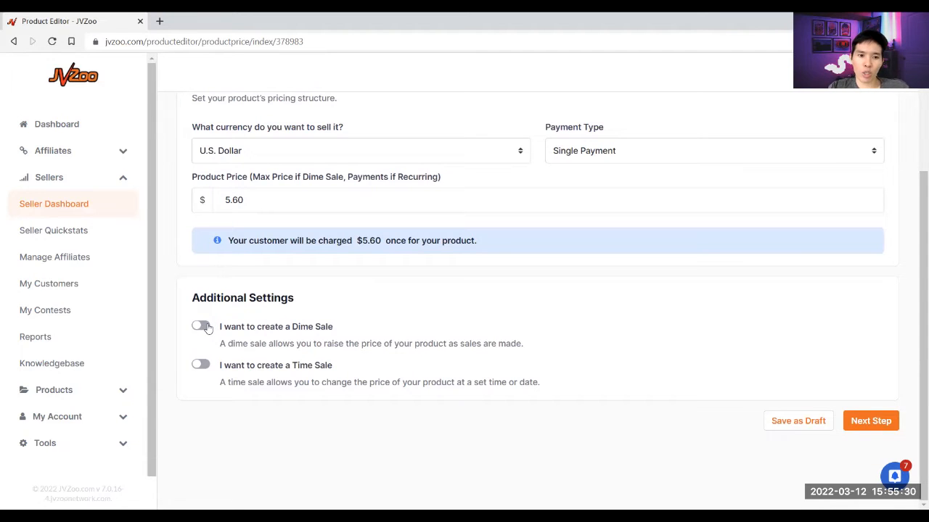
- Turn on Dime Sale and change the product price to 17.00
{"action": "left_click", "coordinate": [202, 327]}
{"action": "scroll", "coordinate": [398, 366], "scroll_direction": "down", "scroll_amount": 1}
{"action": "scroll", "coordinate": [439, 320], "scroll_direction": "up", "scroll_amount": 1}
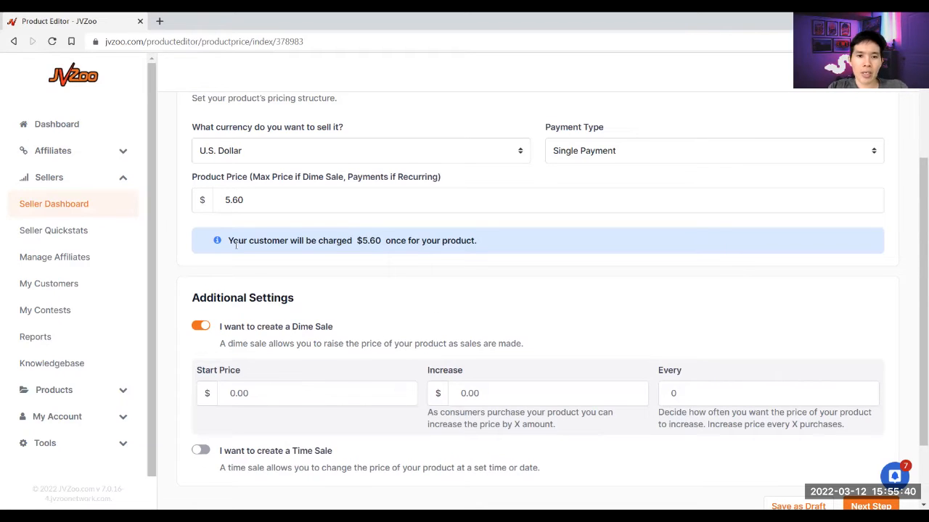
{"action": "left_click_drag", "start_coordinate": [254, 203], "coordinate": [200, 201]}
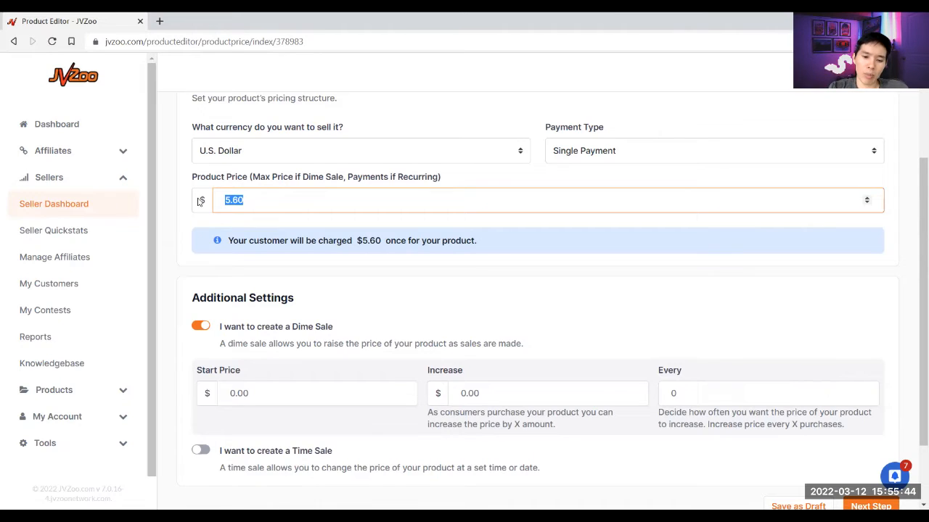
{"action": "type", "text": "17.00"}
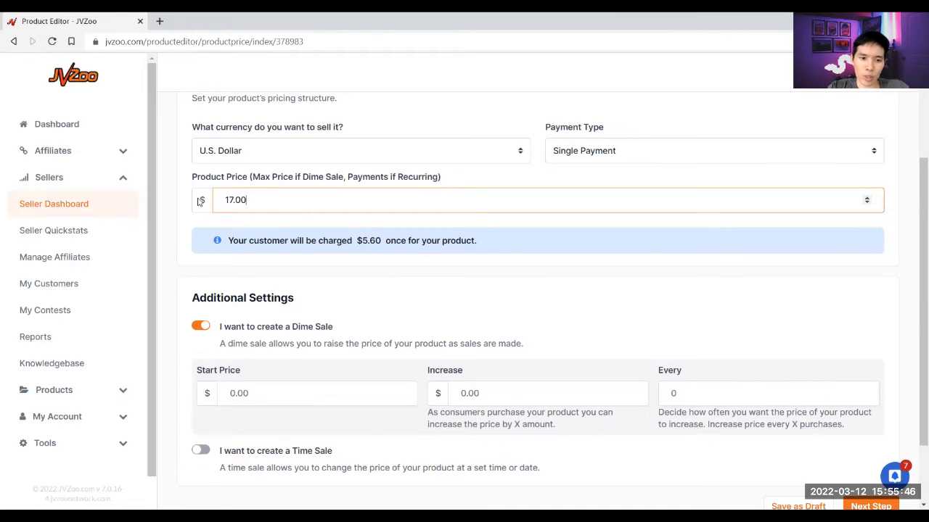
- Set the Dime Sale start price 5.60, rising 0.03 every 4 purchases
{"action": "left_click", "coordinate": [269, 392]}
{"action": "type", "text": "5.60"}
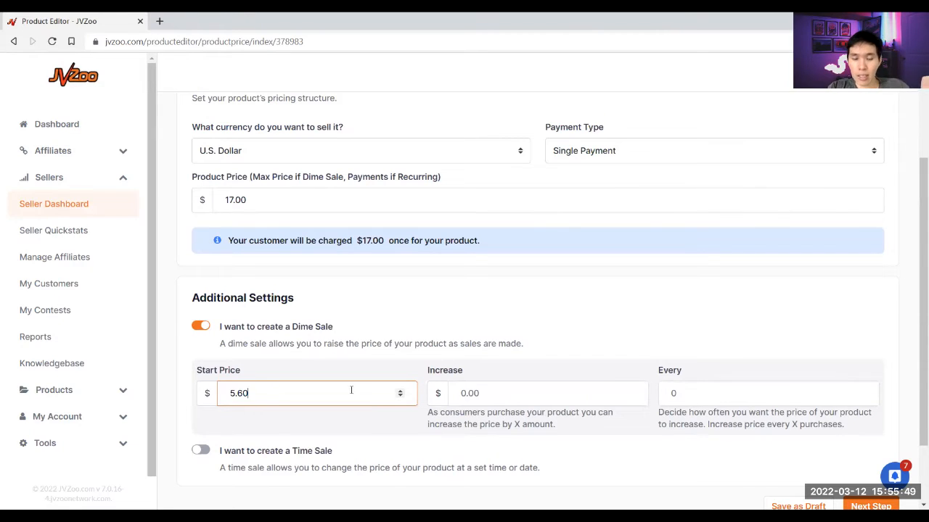
{"action": "left_click", "coordinate": [493, 396]}
{"action": "type", "text": "0.03"}
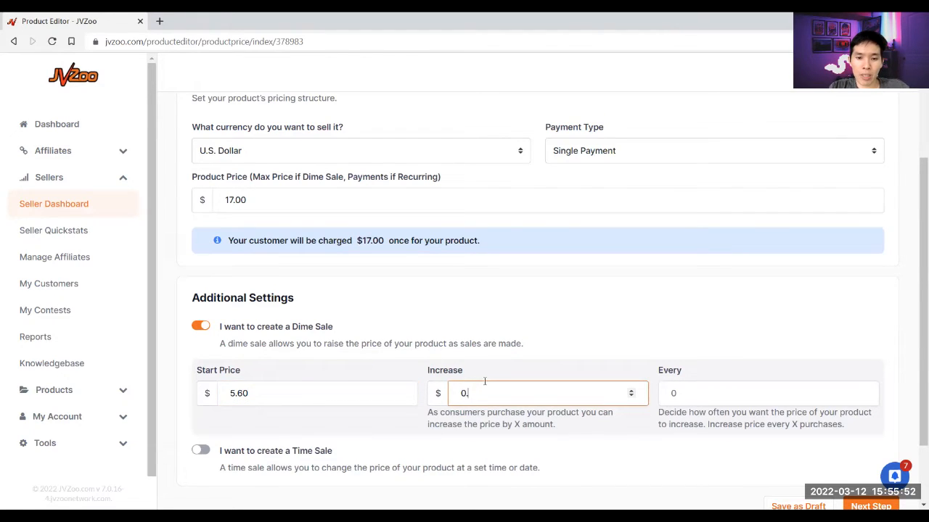
{"action": "left_click", "coordinate": [688, 401]}
{"action": "type", "text": "4"}
{"action": "left_click", "coordinate": [637, 326]}
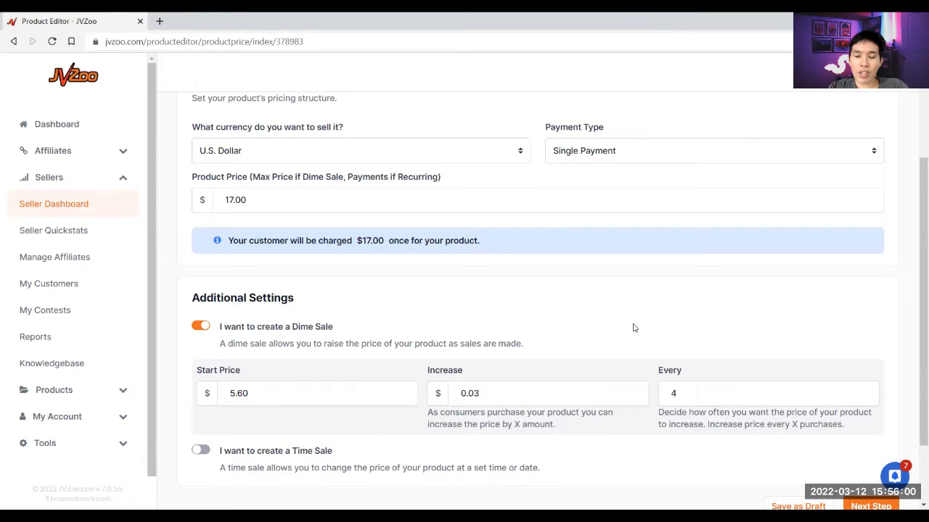
- Review the Dime Sale increment, start price and 17.00 maximum price values
{"action": "left_click", "coordinate": [708, 404]}
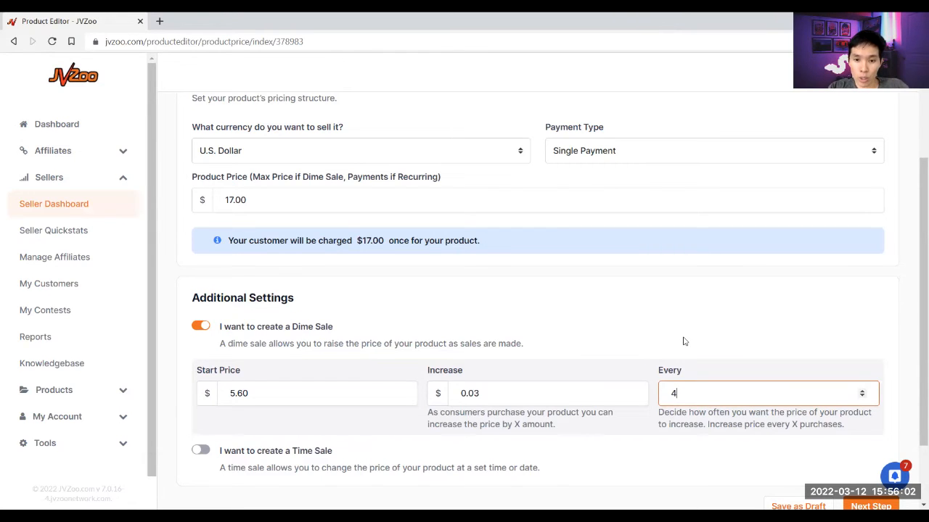
{"action": "left_click", "coordinate": [507, 391]}
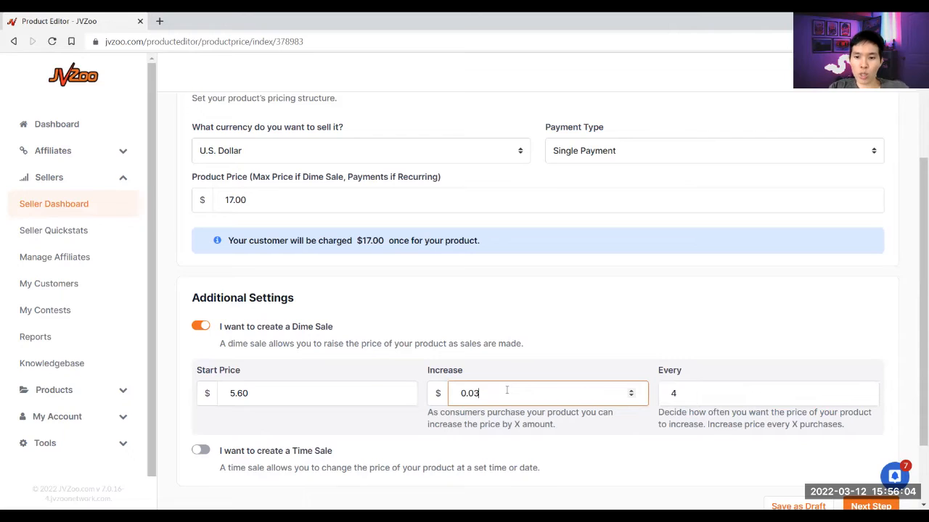
{"action": "left_click", "coordinate": [281, 393]}
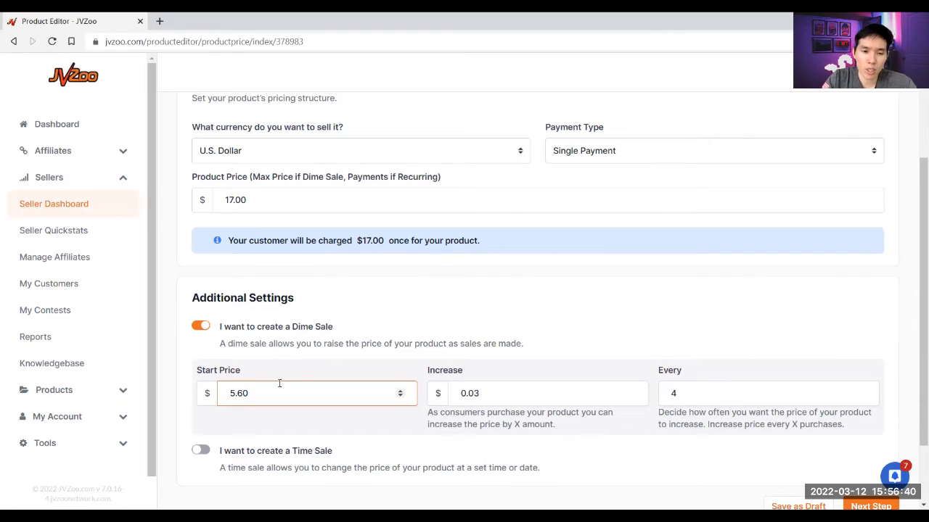
{"action": "left_click", "coordinate": [255, 195]}
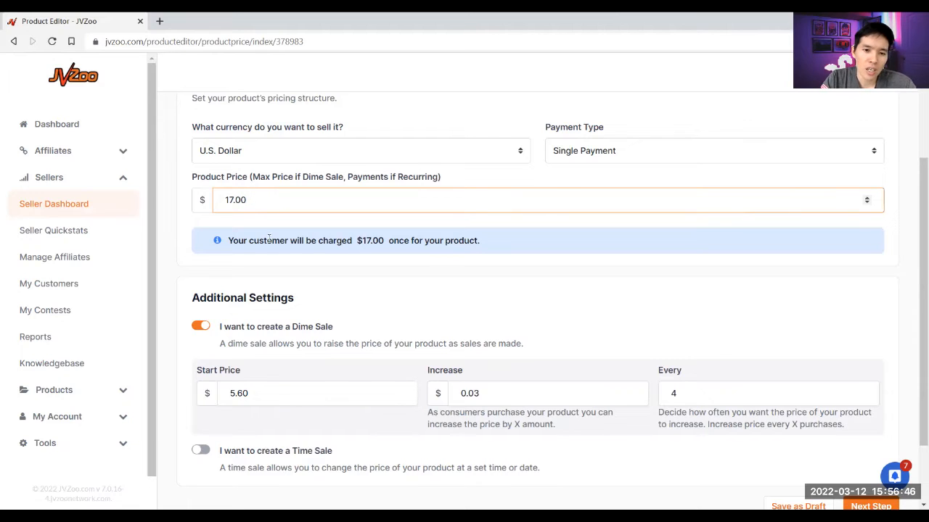
- Turn Dime Sale off and reset the product price to 5.60
{"action": "left_click", "coordinate": [199, 327]}
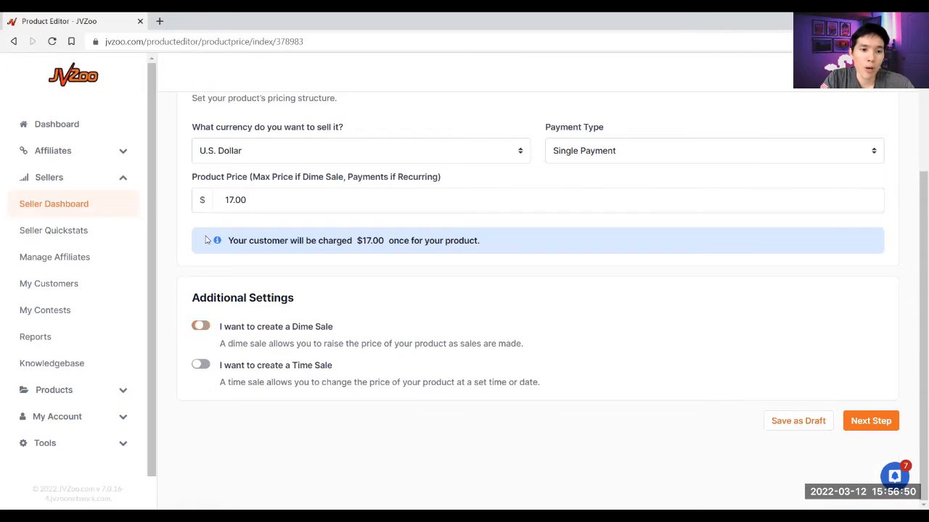
{"action": "left_click_drag", "start_coordinate": [261, 201], "coordinate": [218, 202]}
{"action": "type", "text": "5.60"}
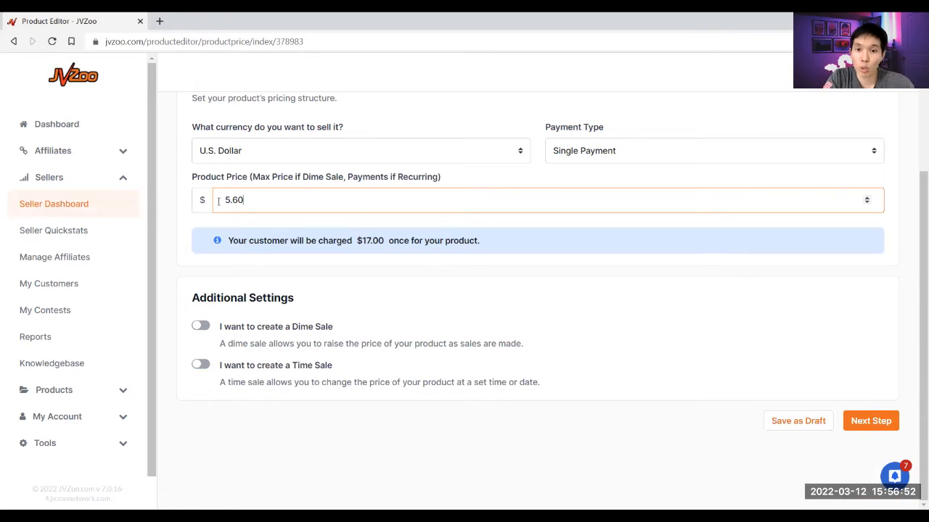
{"action": "left_click", "coordinate": [479, 288]}
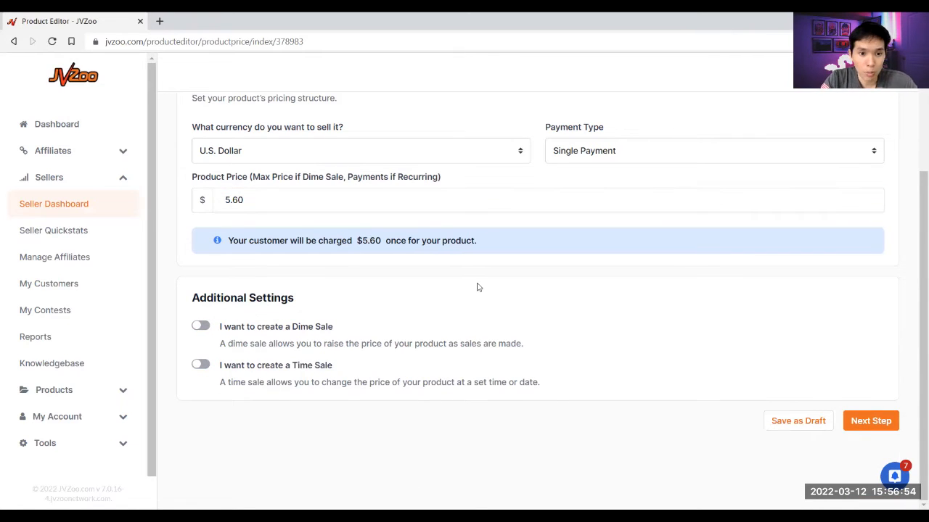
- Preview the Time Sale fields, leave Time Sale off, and save the pricing step
{"action": "left_click", "coordinate": [200, 365]}
{"action": "scroll", "coordinate": [334, 367], "scroll_direction": "down", "scroll_amount": 2}
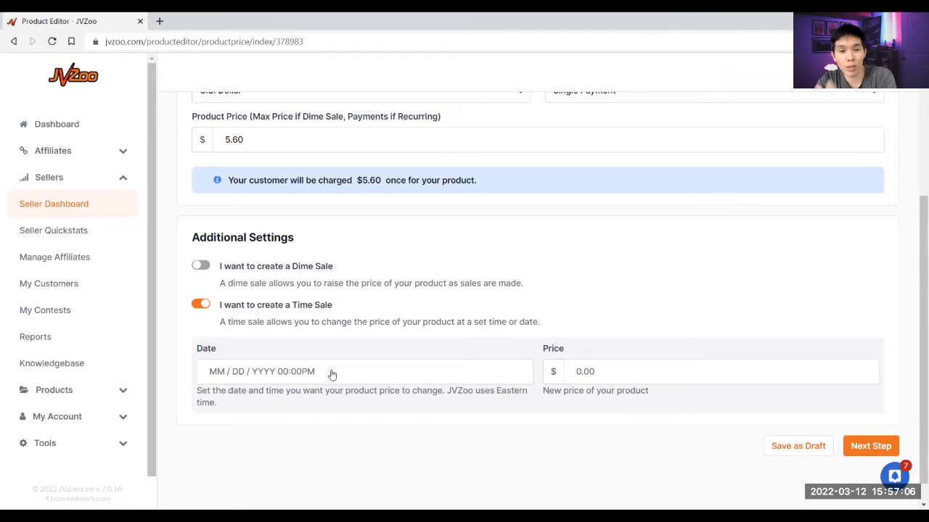
{"action": "left_click", "coordinate": [202, 305]}
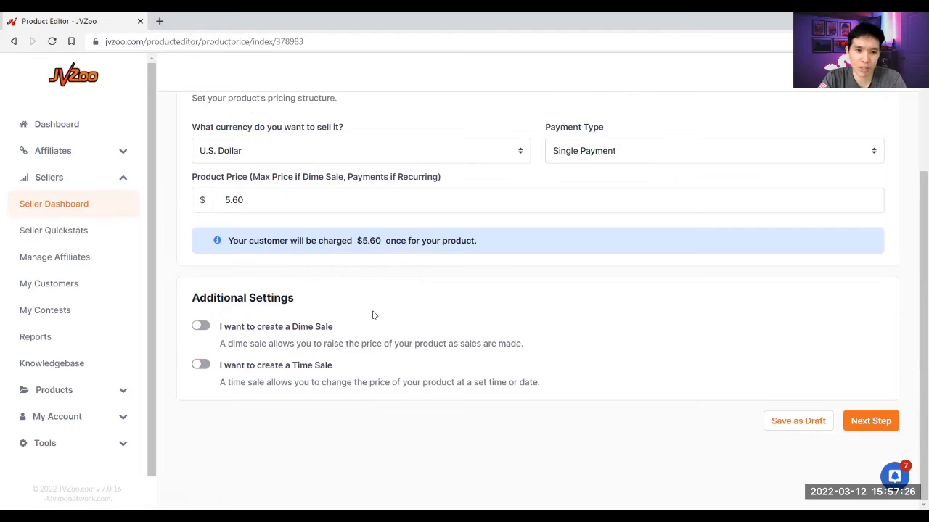
{"action": "scroll", "coordinate": [589, 278], "scroll_direction": "up", "scroll_amount": 3}
{"action": "scroll", "coordinate": [587, 278], "scroll_direction": "down", "scroll_amount": 3}
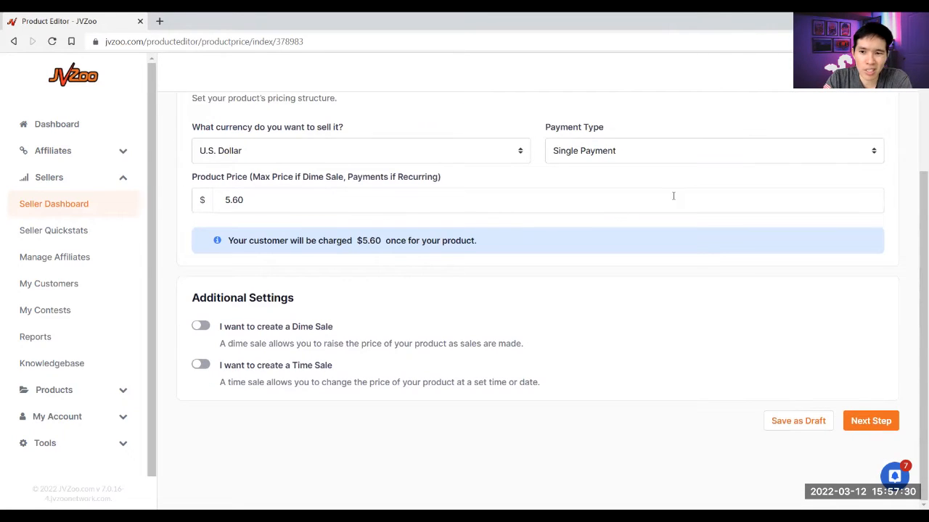
{"action": "left_click", "coordinate": [875, 428]}
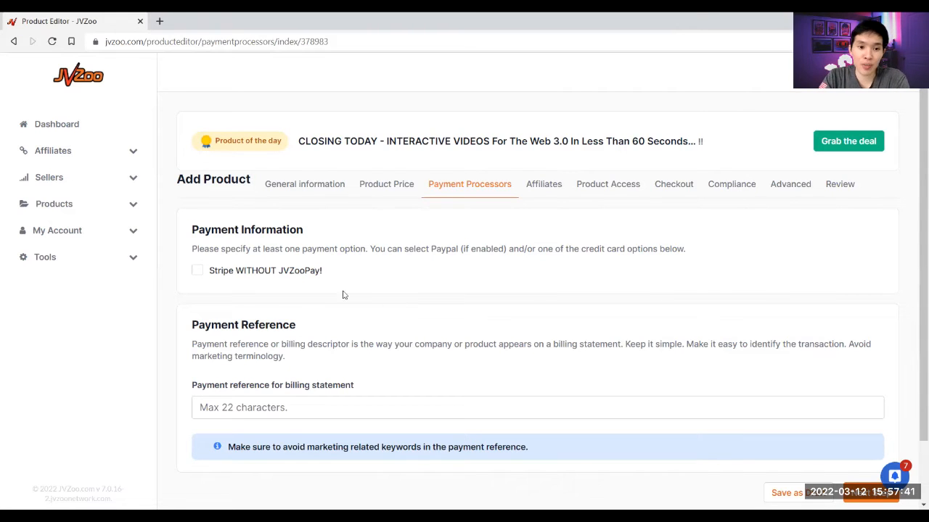
- Enable Stripe WITHOUT JVZooPay! and set MUSEMANCER as the billing statement reference
{"action": "left_click", "coordinate": [196, 271]}
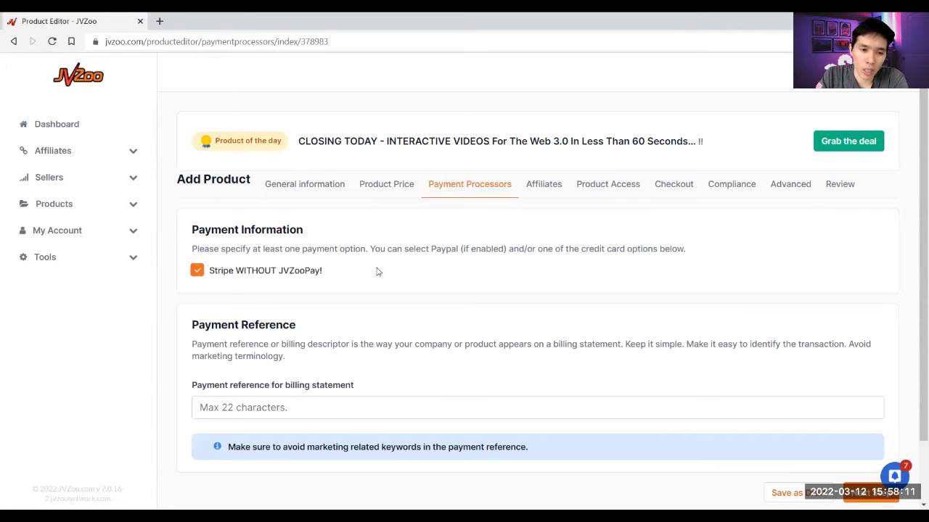
{"action": "scroll", "coordinate": [261, 329], "scroll_direction": "down", "scroll_amount": 2}
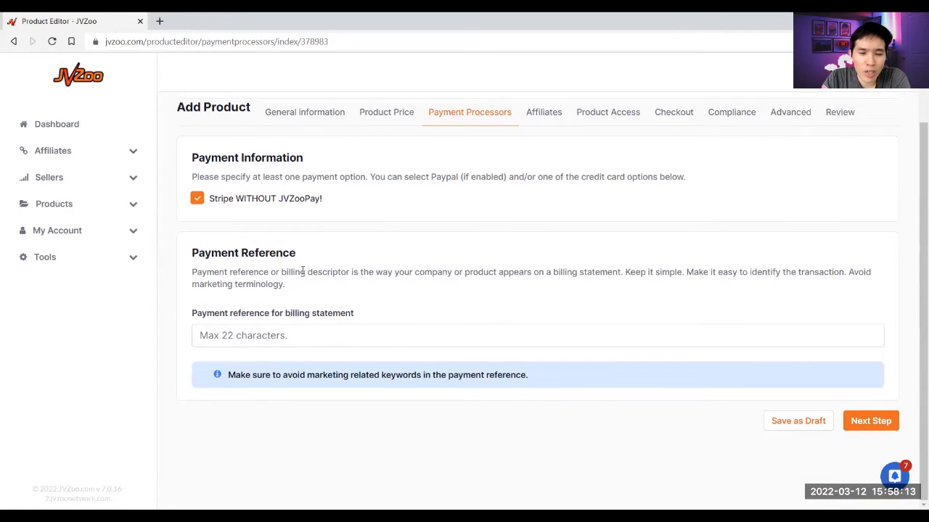
{"action": "left_click", "coordinate": [300, 331]}
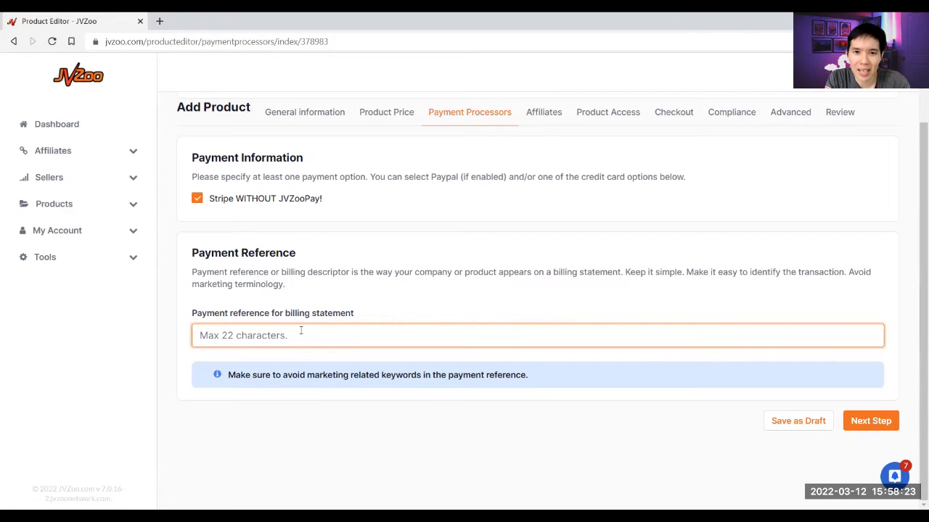
{"action": "type", "text": "MUSEMANCER"}
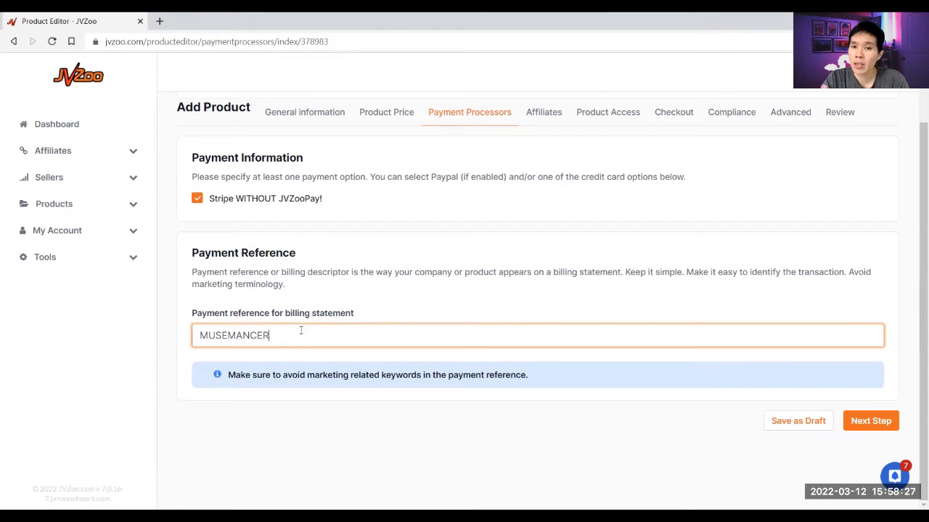
{"action": "left_click", "coordinate": [401, 304]}
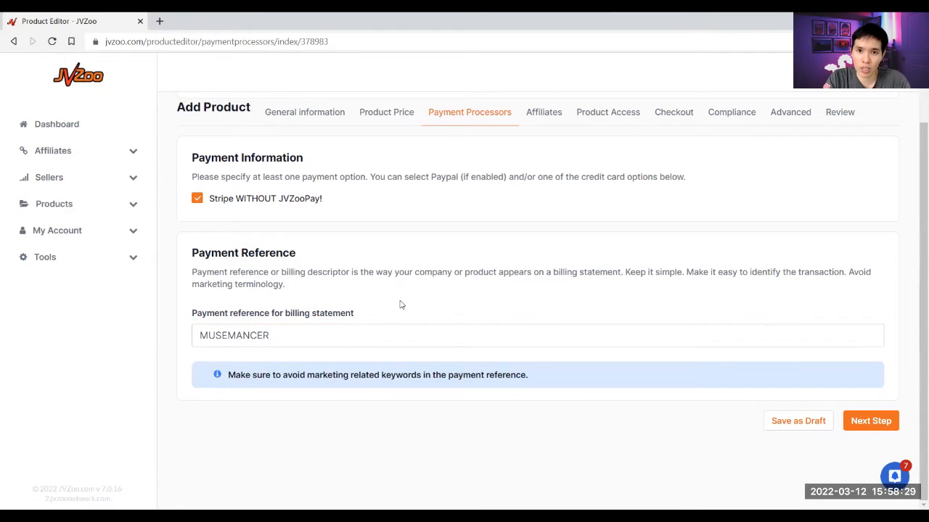
{"action": "left_click", "coordinate": [880, 426]}
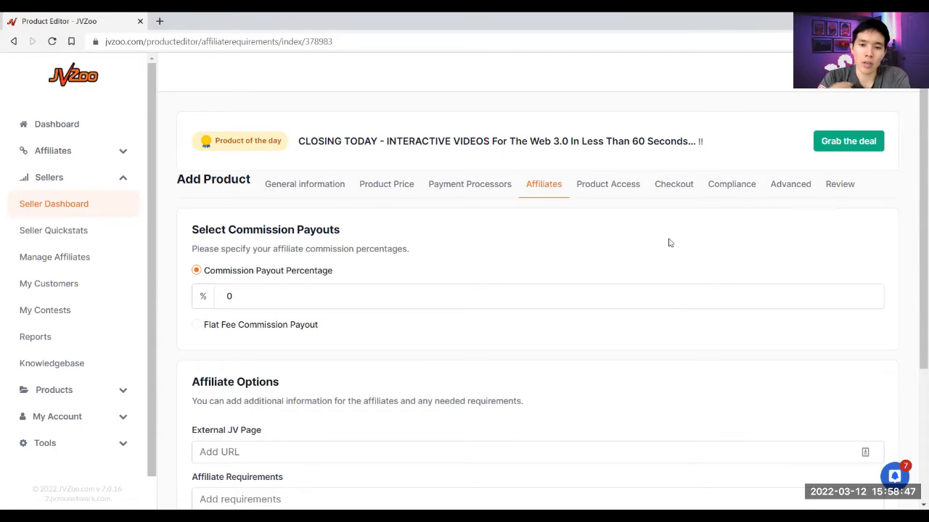
- Change the affiliate commission payout from 0 to 100%
{"action": "left_click", "coordinate": [232, 293]}
{"action": "double_click", "coordinate": [230, 293]}
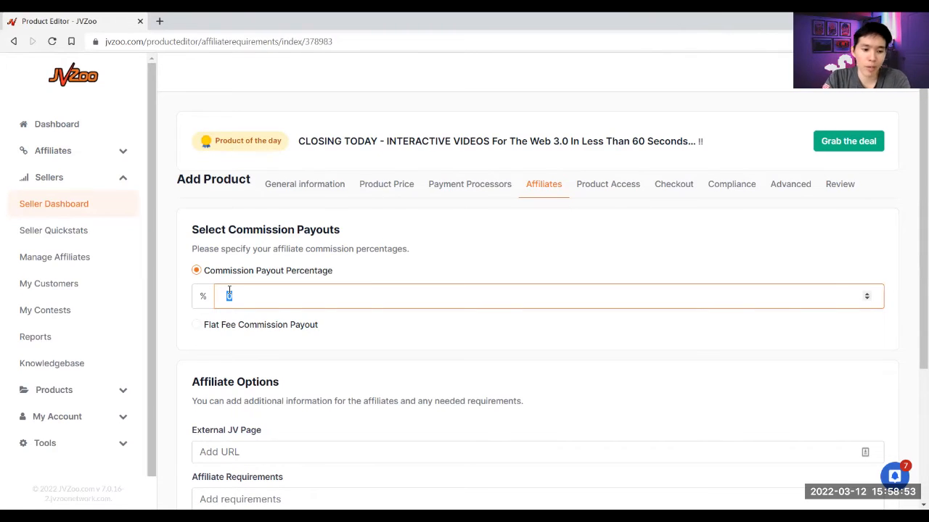
{"action": "type", "text": "100"}
{"action": "left_click", "coordinate": [455, 273]}
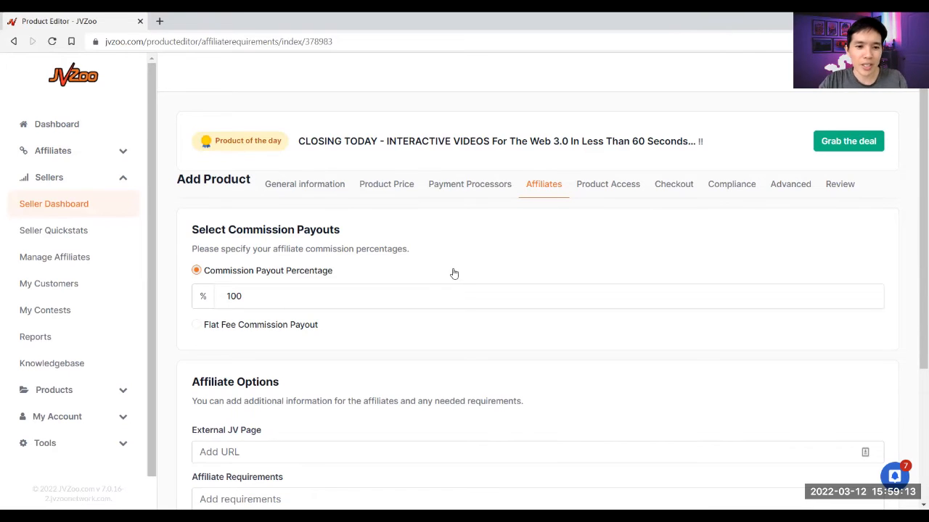
- Review the affiliate options, keep Pass Affiliate ID to sales page on, and continue
{"action": "scroll", "coordinate": [452, 273], "scroll_direction": "down", "scroll_amount": 2}
{"action": "scroll", "coordinate": [259, 292], "scroll_direction": "down", "scroll_amount": 1}
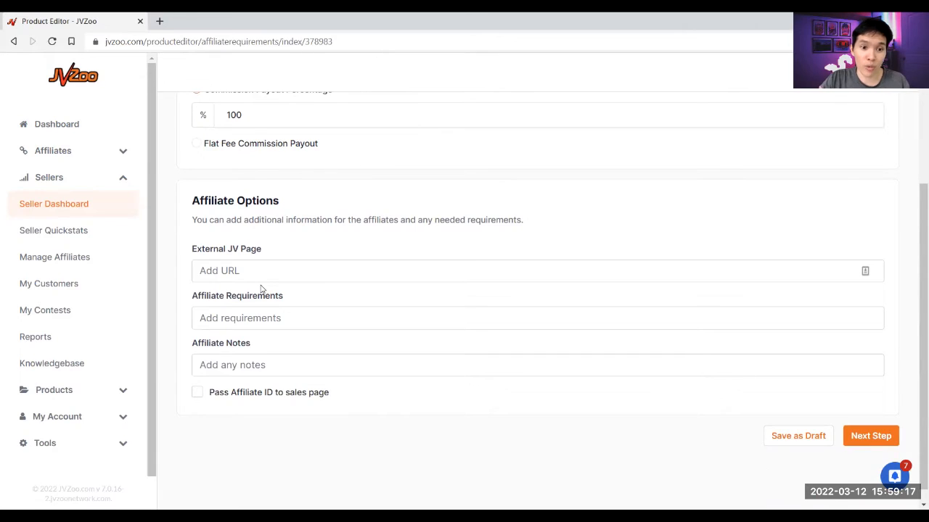
{"action": "left_click", "coordinate": [275, 274]}
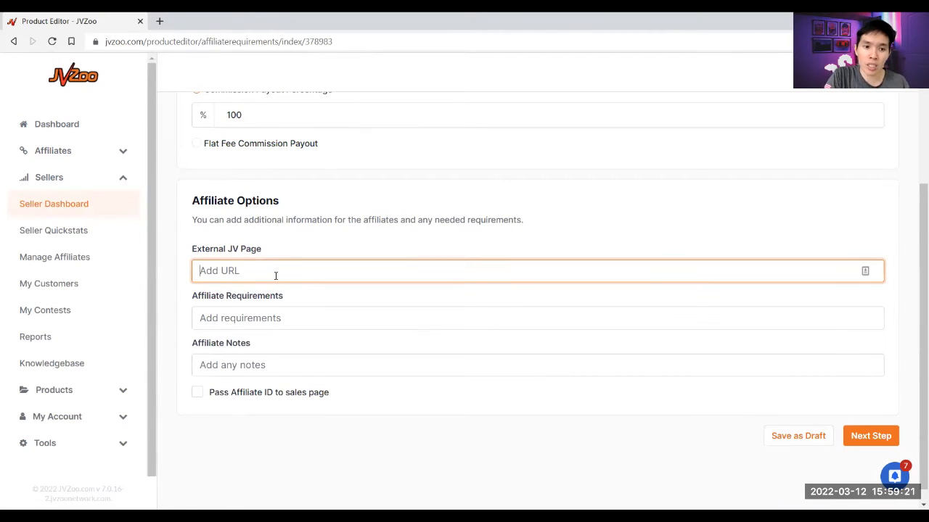
{"action": "left_click", "coordinate": [282, 322]}
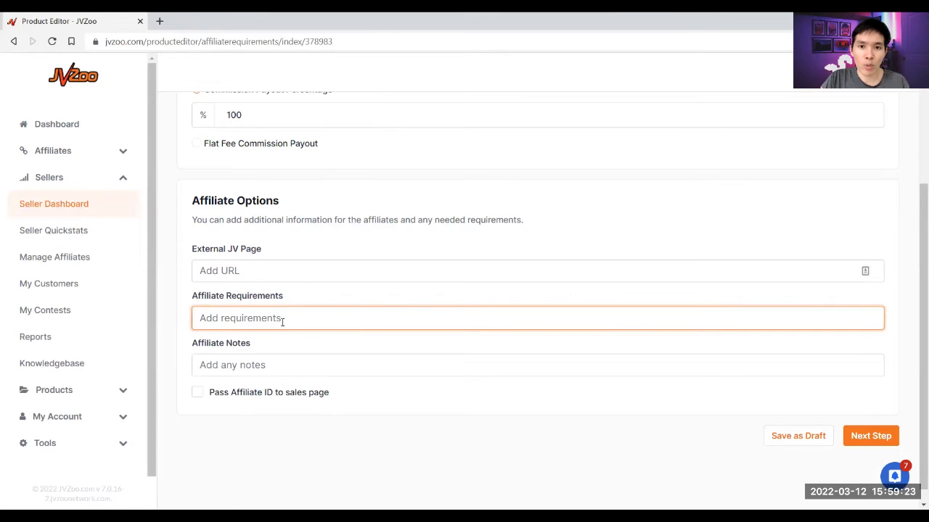
{"action": "left_click", "coordinate": [270, 366]}
{"action": "left_click", "coordinate": [260, 394]}
{"action": "left_click", "coordinate": [249, 312]}
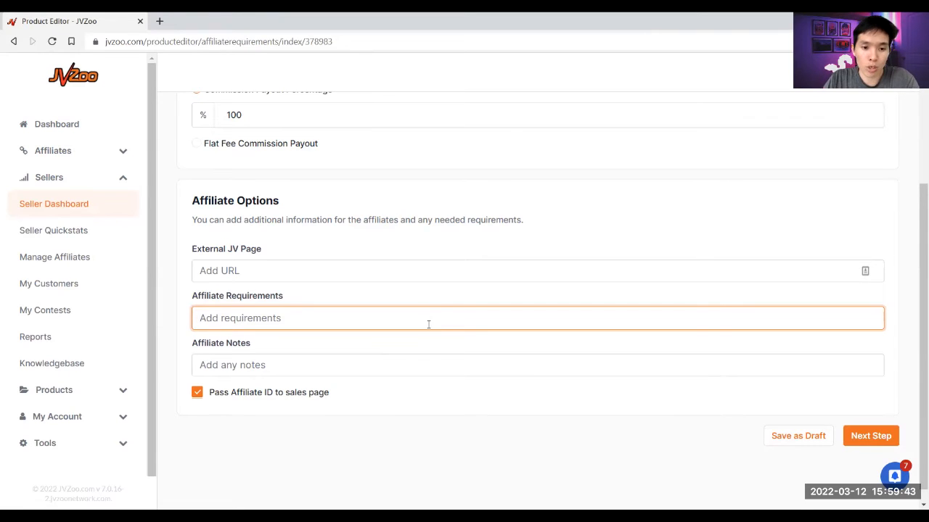
{"action": "left_click", "coordinate": [875, 438]}
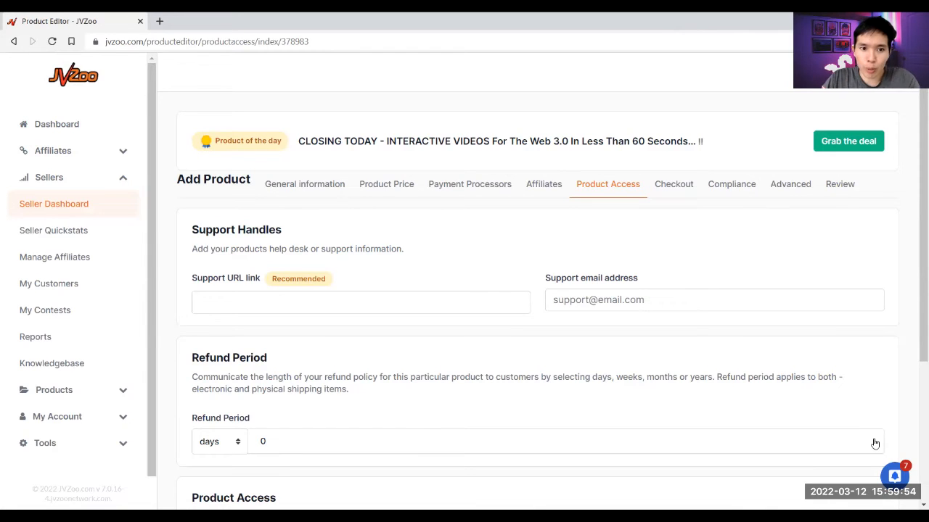
{"action": "left_click", "coordinate": [230, 295]}
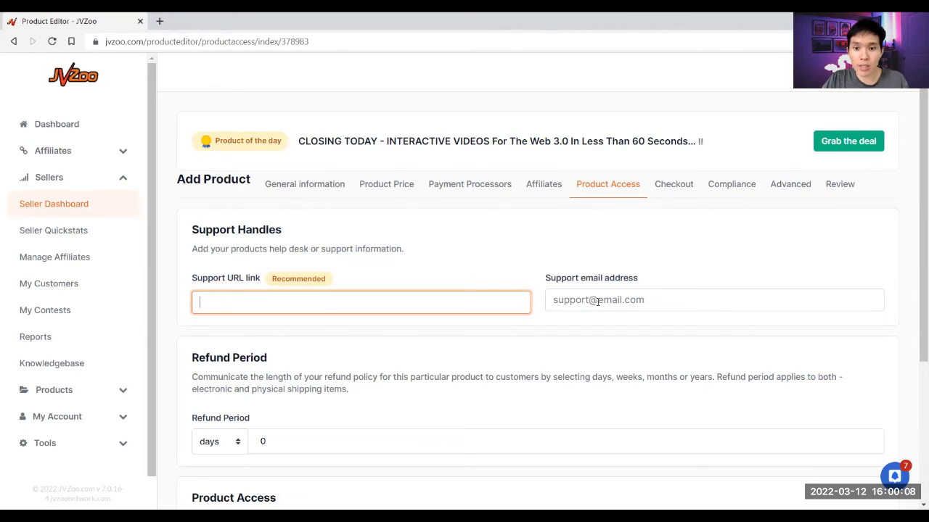
{"action": "left_click", "coordinate": [582, 291]}
{"action": "left_click", "coordinate": [453, 294]}
{"action": "type", "text": "https"}
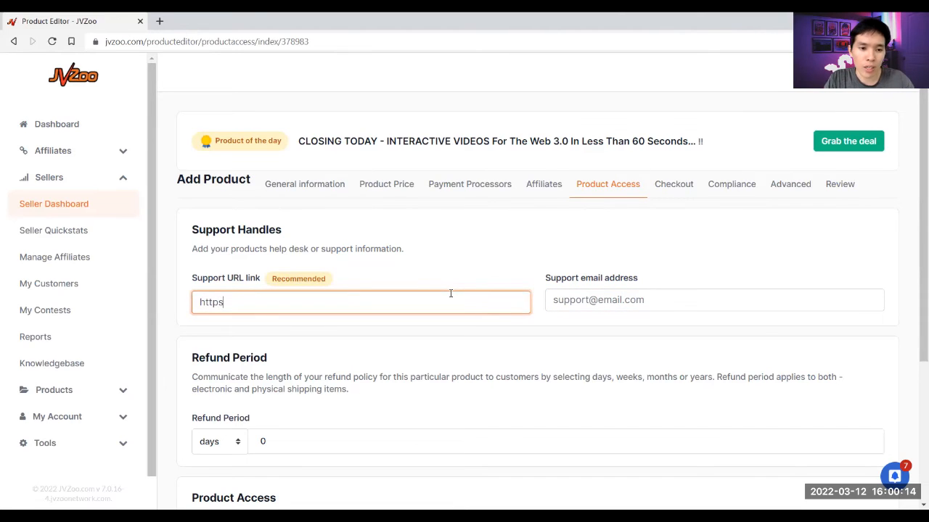
{"action": "type", "text": "://amloh.com"}
{"action": "key", "text": "BackSpace"}
{"action": "type", "text": "om/"}
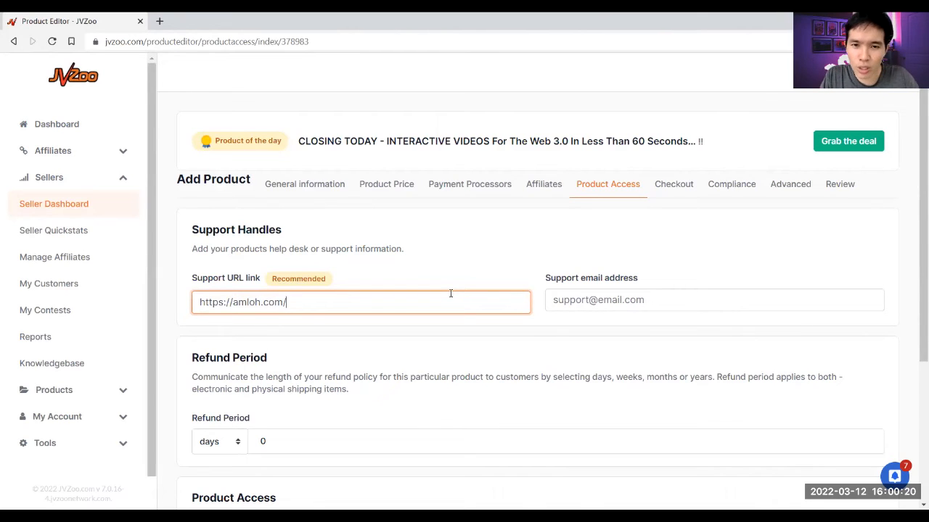
{"action": "key", "text": "Tab"}
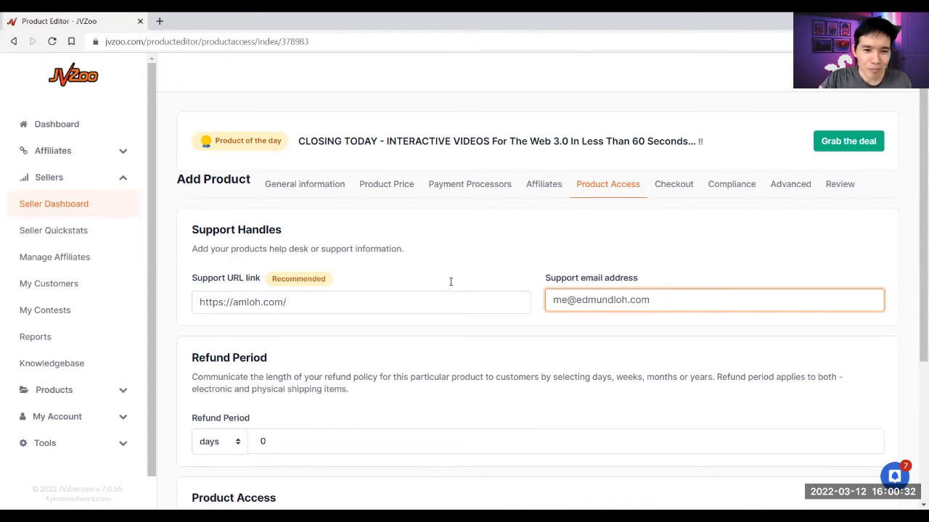
{"action": "left_click", "coordinate": [468, 259]}
- Set the refund period to 30 days
{"action": "scroll", "coordinate": [467, 283], "scroll_direction": "down", "scroll_amount": 2}
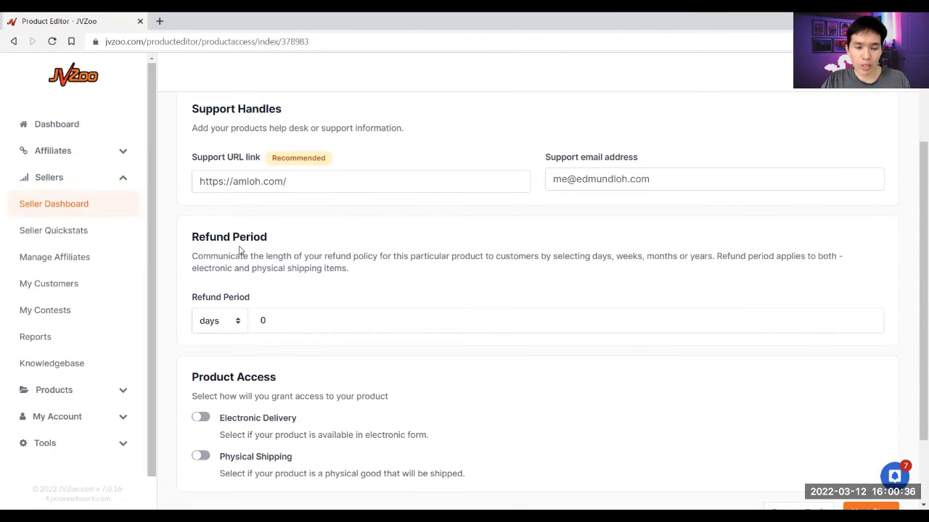
{"action": "left_click", "coordinate": [261, 316]}
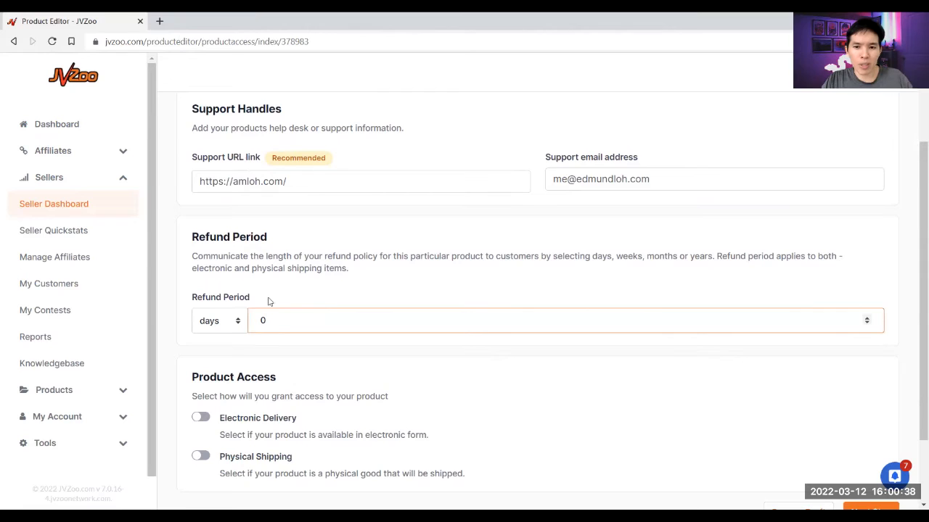
{"action": "type", "text": "3"}
{"action": "left_click", "coordinate": [308, 285]}
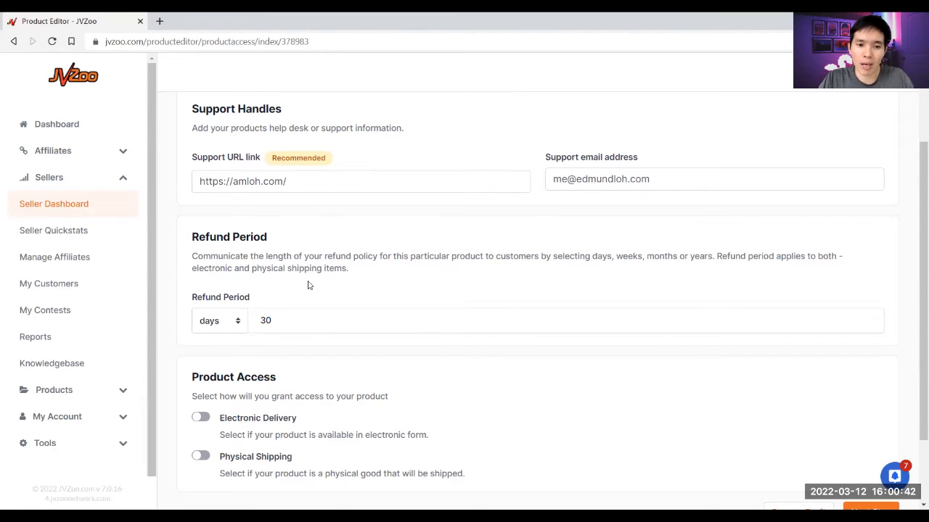
{"action": "scroll", "coordinate": [308, 284], "scroll_direction": "down", "scroll_amount": 1}
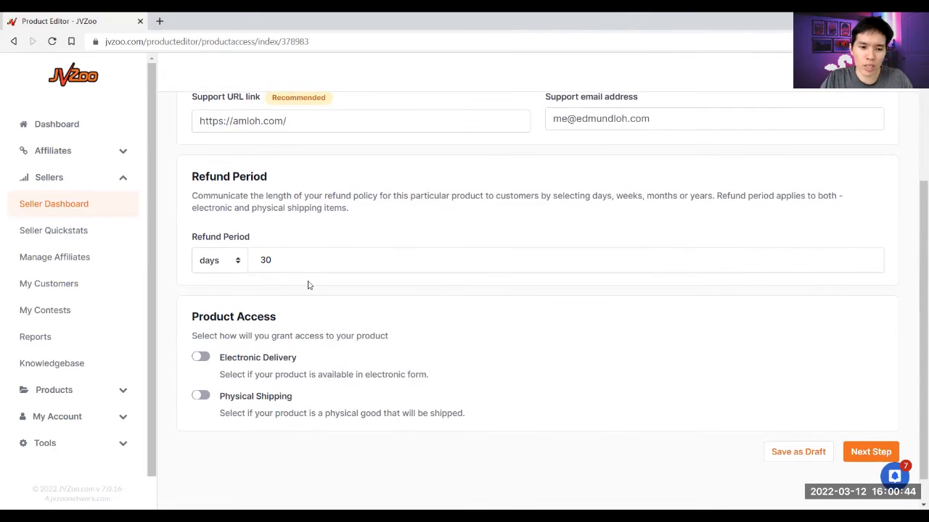
{"action": "scroll", "coordinate": [307, 284], "scroll_direction": "down", "scroll_amount": 1}
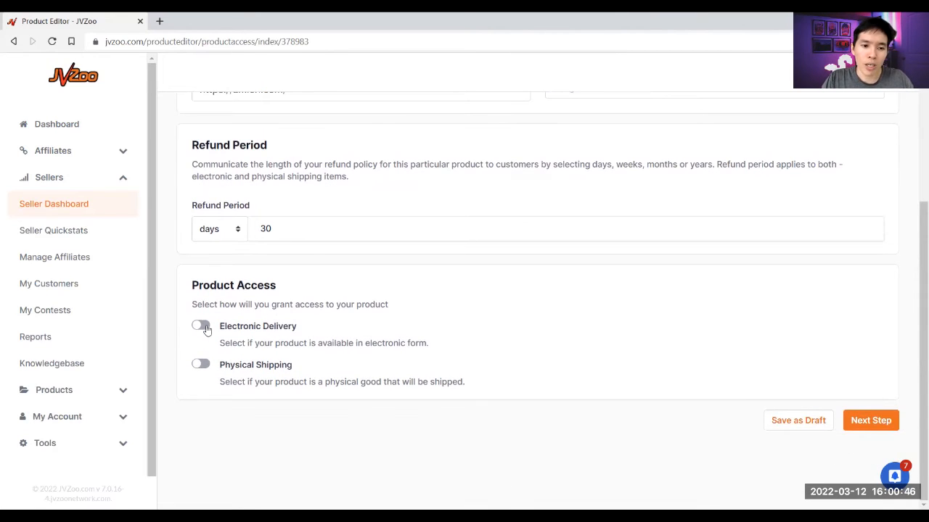
- Switch on Electronic Delivery for the product
{"action": "left_click", "coordinate": [206, 329]}
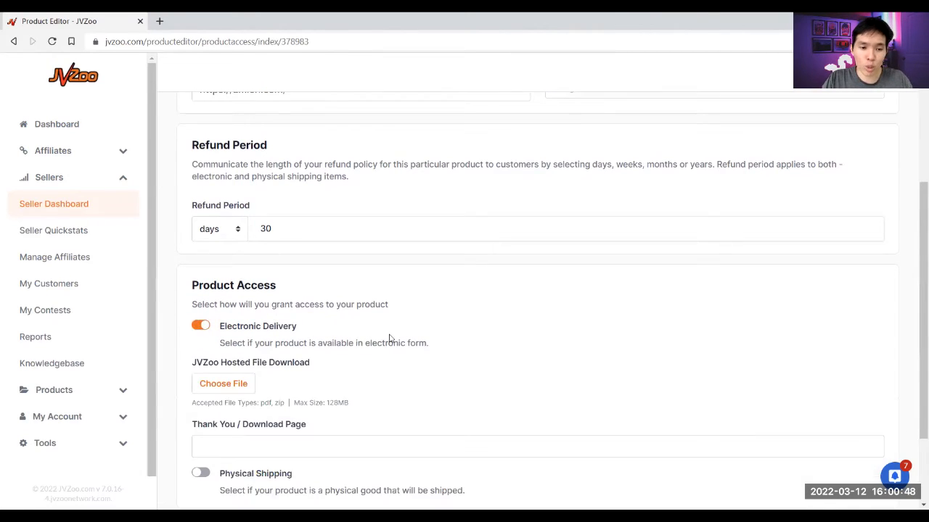
{"action": "scroll", "coordinate": [355, 336], "scroll_direction": "down", "scroll_amount": 1}
{"action": "scroll", "coordinate": [334, 357], "scroll_direction": "down", "scroll_amount": 1}
- Set the Thank You / Download Page to the /get-more-customers/gmc-401-pab URL
{"action": "left_click", "coordinate": [338, 337]}
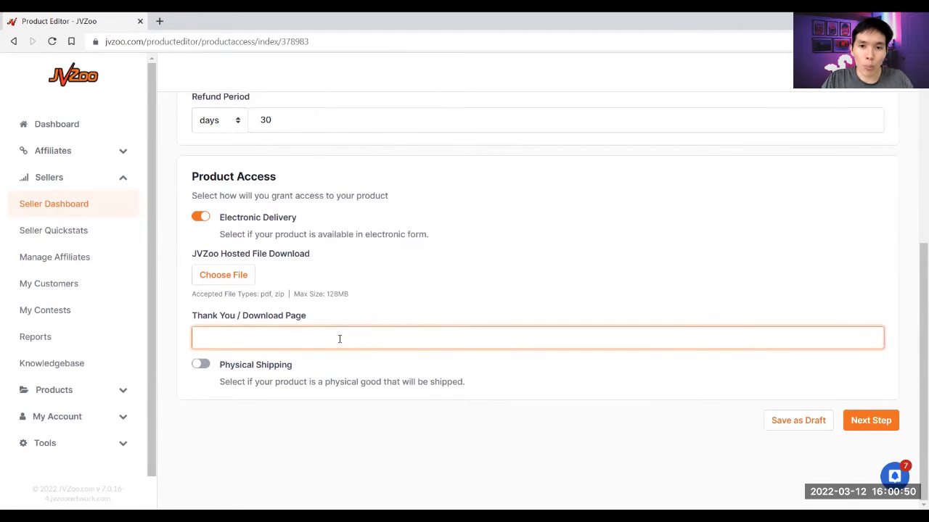
{"action": "type", "text": "ht"}
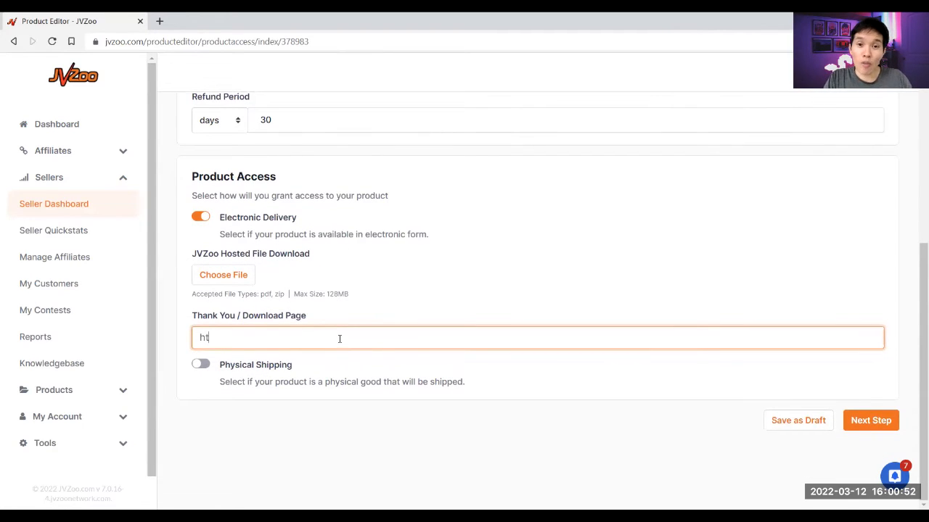
{"action": "type", "text": "tps://"}
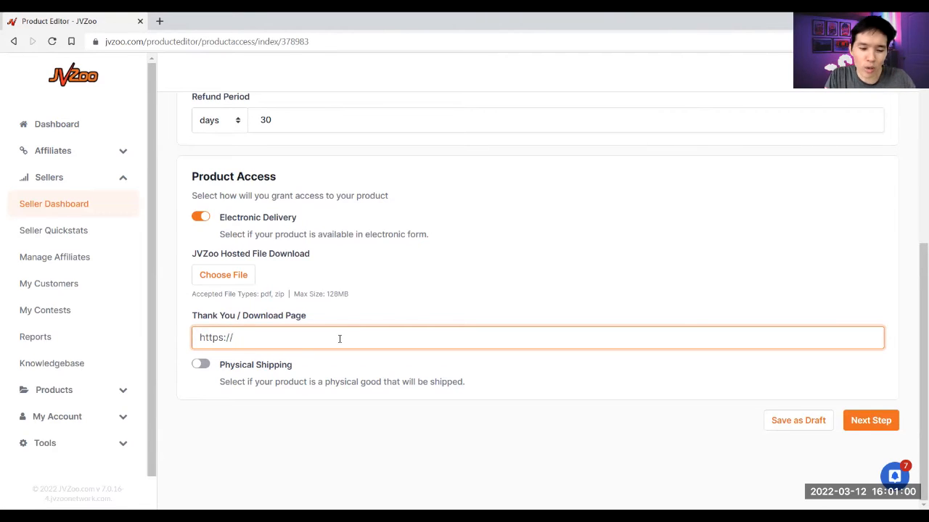
{"action": "type", "text": "edmundloh.com/get-more-customers/"}
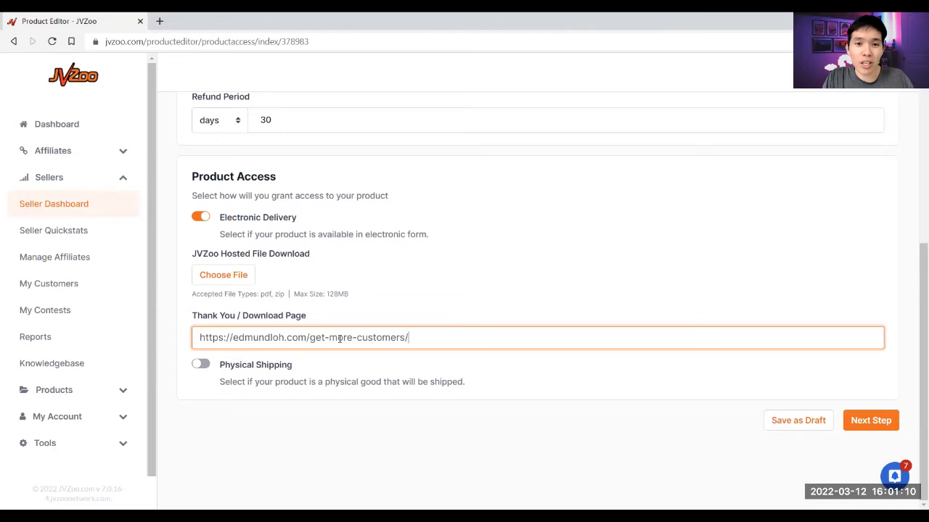
{"action": "key", "text": "ctrl+a"}
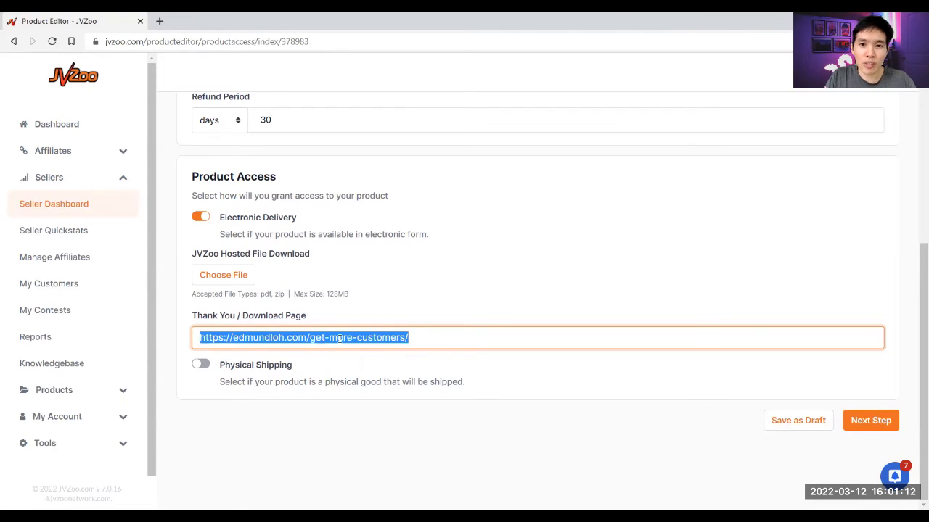
{"action": "key", "text": "Right"}
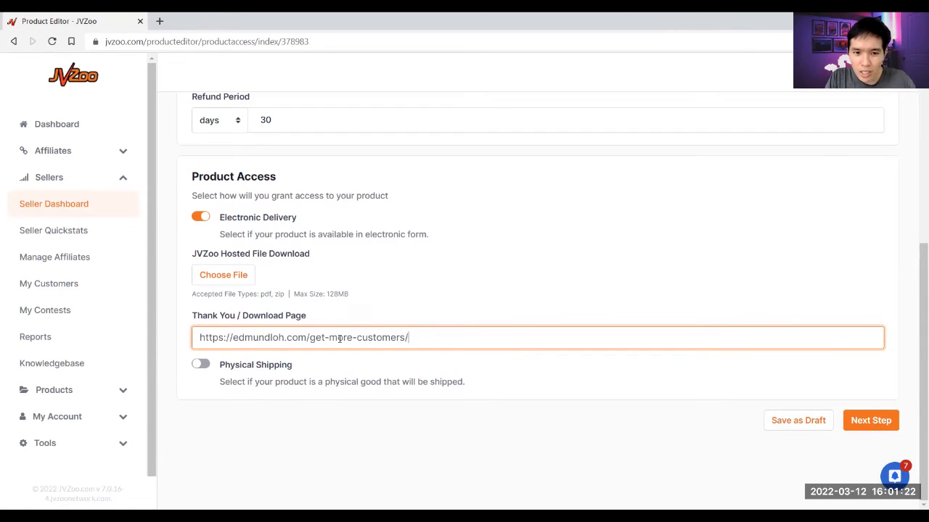
{"action": "type", "text": "gmc-"}
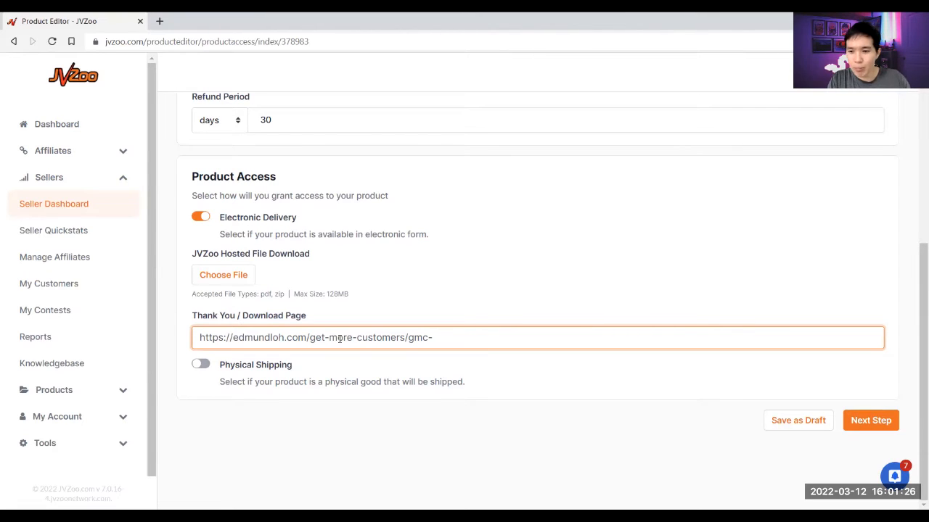
{"action": "type", "text": "401-"}
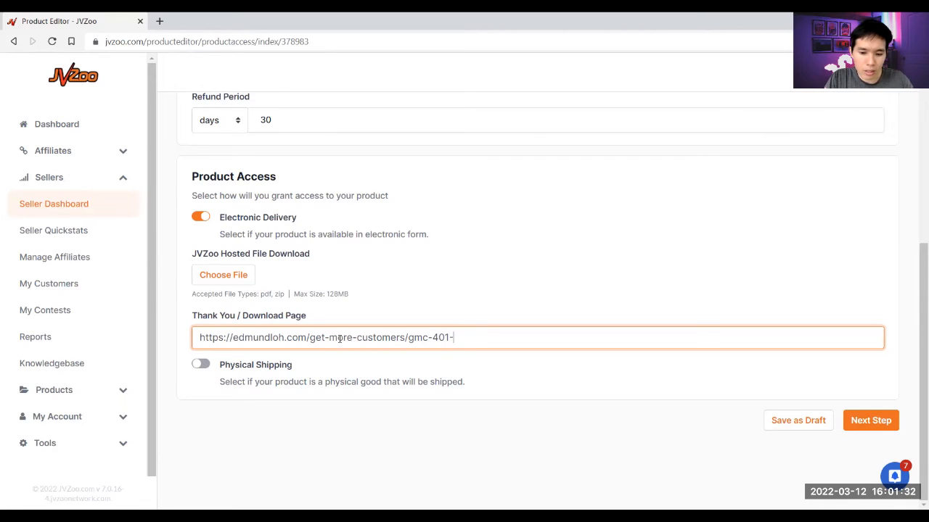
{"action": "type", "text": "pdf"}
{"action": "key", "text": "BackSpace"}
{"action": "key", "text": "BackSpace"}
{"action": "key", "text": "BackSpace"}
{"action": "type", "text": "pab"}
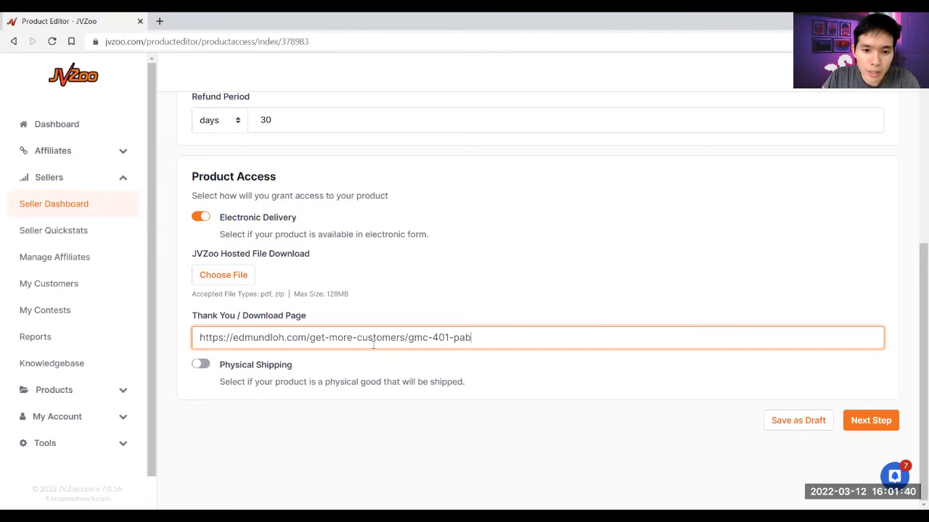
{"action": "left_click", "coordinate": [884, 421]}
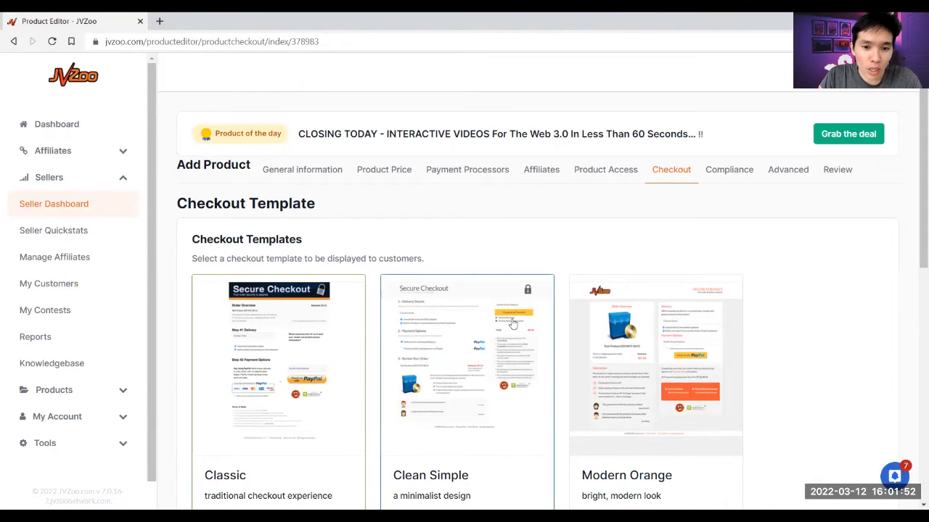
- Review the Checkout step, leaving the custom receipt information fields blank
{"action": "scroll", "coordinate": [501, 327], "scroll_direction": "down", "scroll_amount": 3}
{"action": "scroll", "coordinate": [533, 324], "scroll_direction": "up", "scroll_amount": 1}
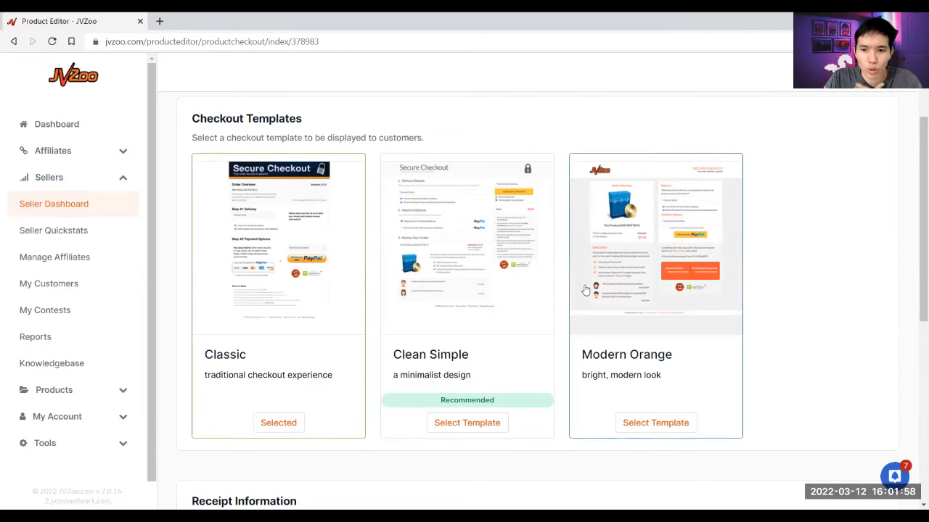
{"action": "scroll", "coordinate": [504, 284], "scroll_direction": "down", "scroll_amount": 1}
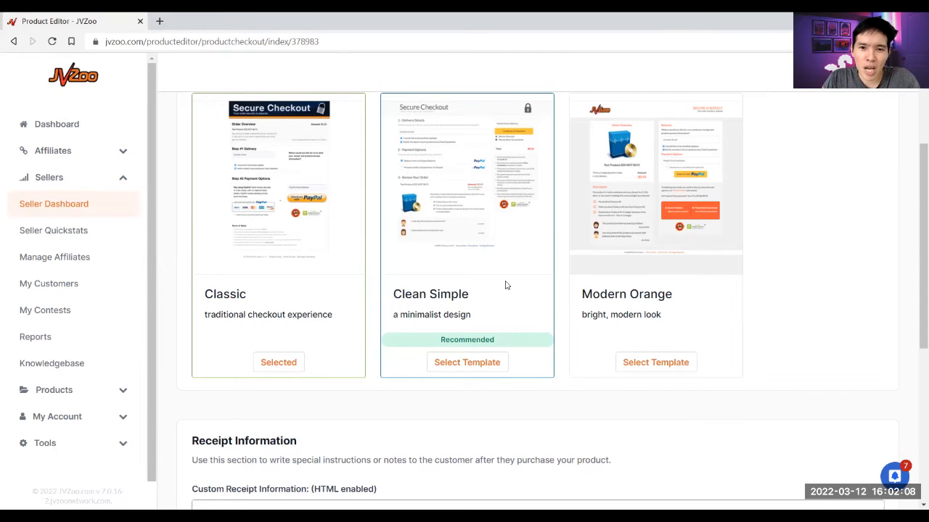
{"action": "scroll", "coordinate": [602, 312], "scroll_direction": "up", "scroll_amount": 1}
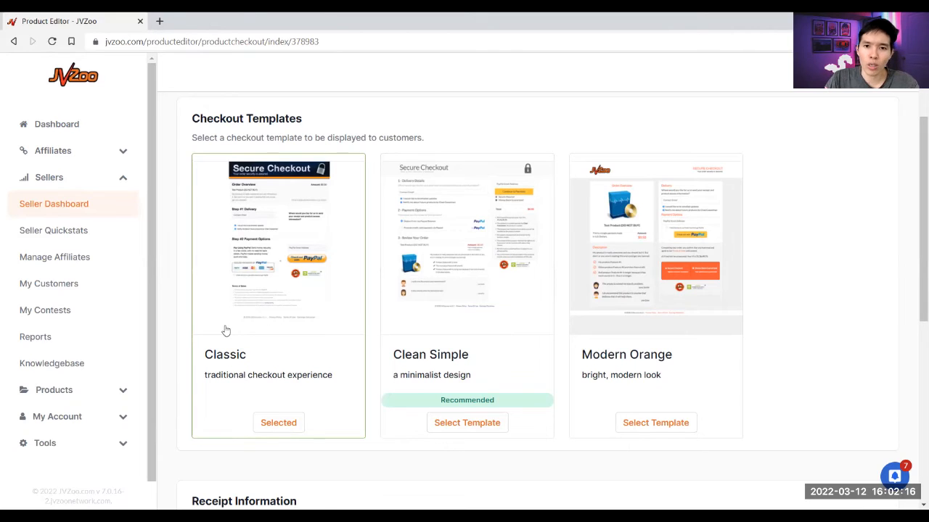
{"action": "scroll", "coordinate": [225, 330], "scroll_direction": "down", "scroll_amount": 2}
{"action": "scroll", "coordinate": [327, 334], "scroll_direction": "down", "scroll_amount": 2}
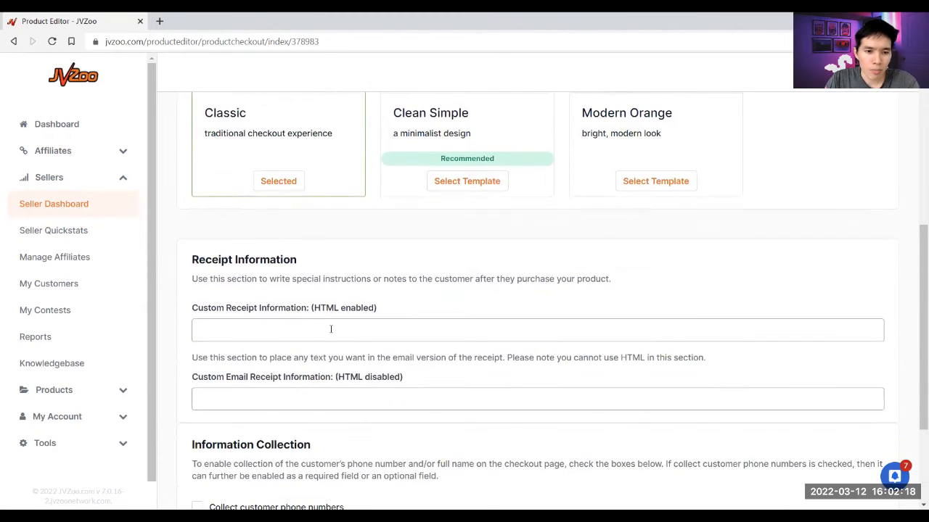
{"action": "scroll", "coordinate": [294, 291], "scroll_direction": "down", "scroll_amount": 1}
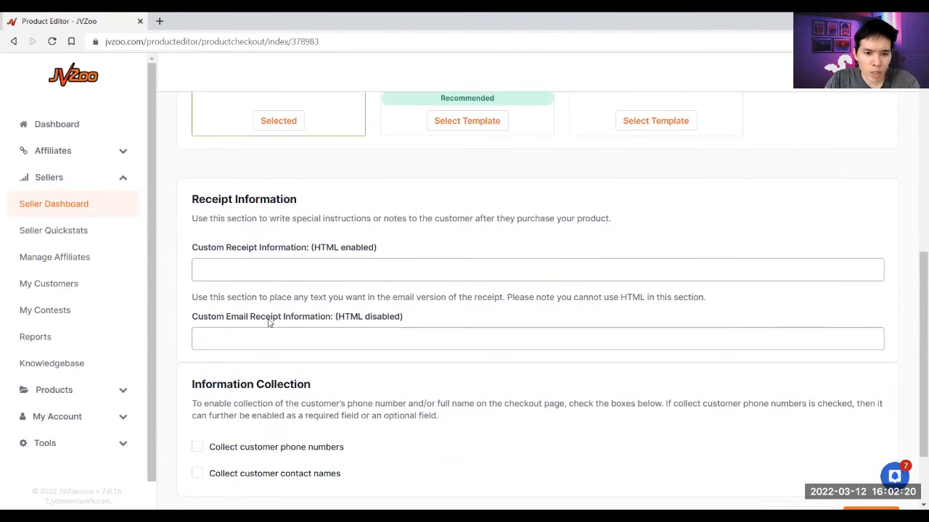
{"action": "left_click", "coordinate": [323, 334]}
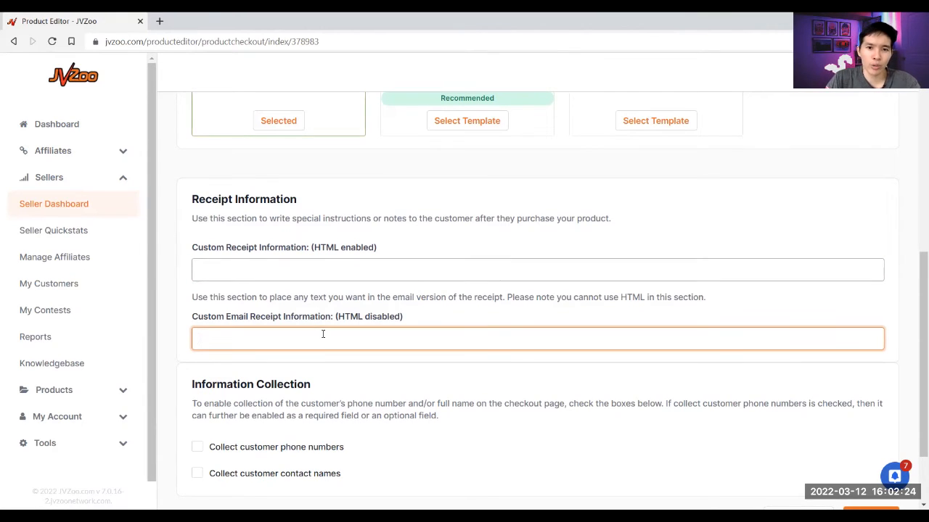
{"action": "left_click", "coordinate": [351, 269]}
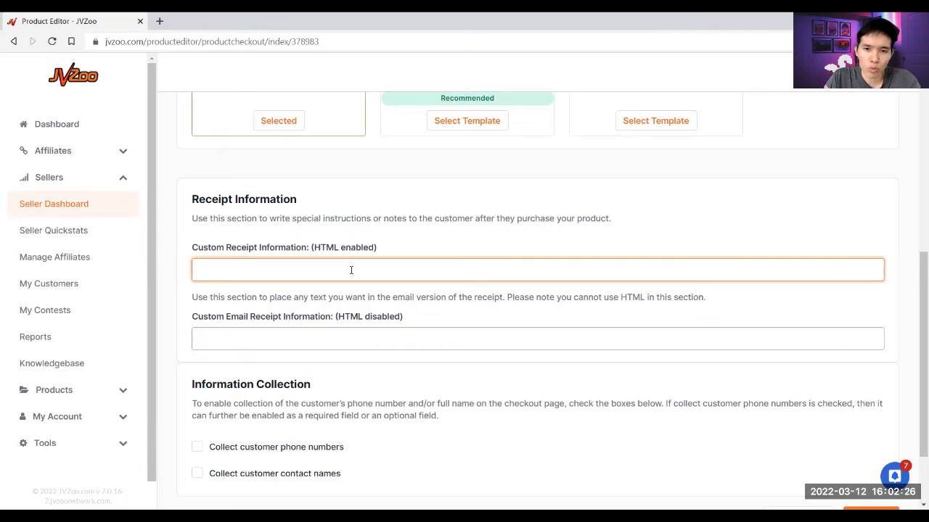
{"action": "left_click", "coordinate": [352, 286]}
- Leave customer contact name and phone collection unchecked and submit the checkout settings
{"action": "scroll", "coordinate": [351, 288], "scroll_direction": "down", "scroll_amount": 2}
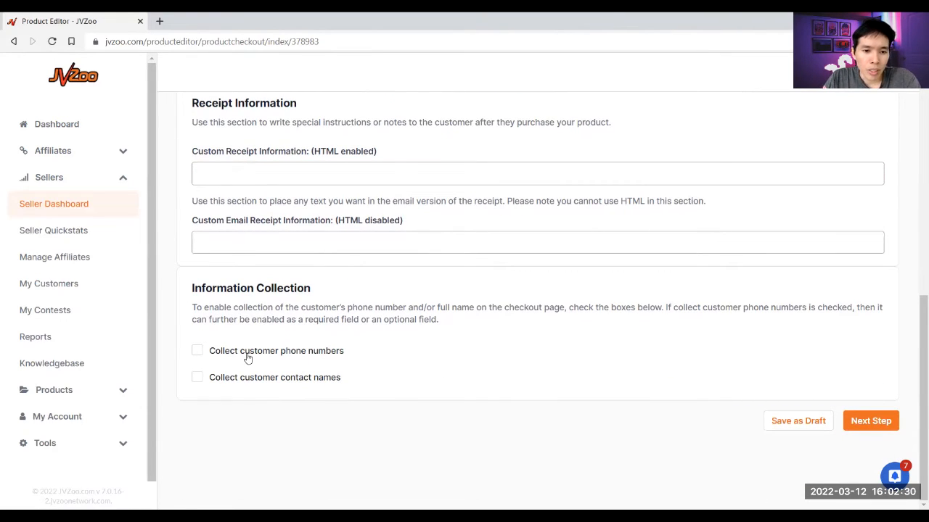
{"action": "double_click", "coordinate": [273, 379]}
{"action": "left_click", "coordinate": [273, 379]}
{"action": "left_click", "coordinate": [344, 422]}
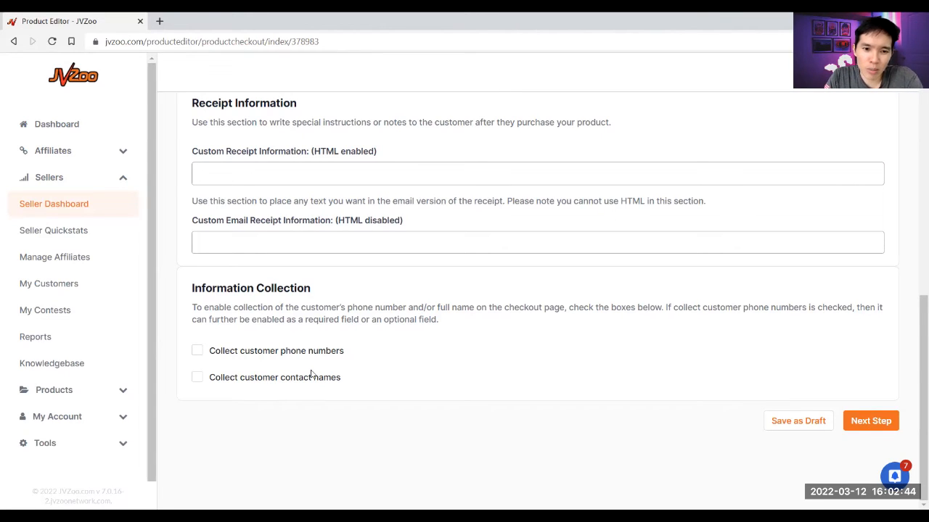
{"action": "left_click", "coordinate": [870, 421]}
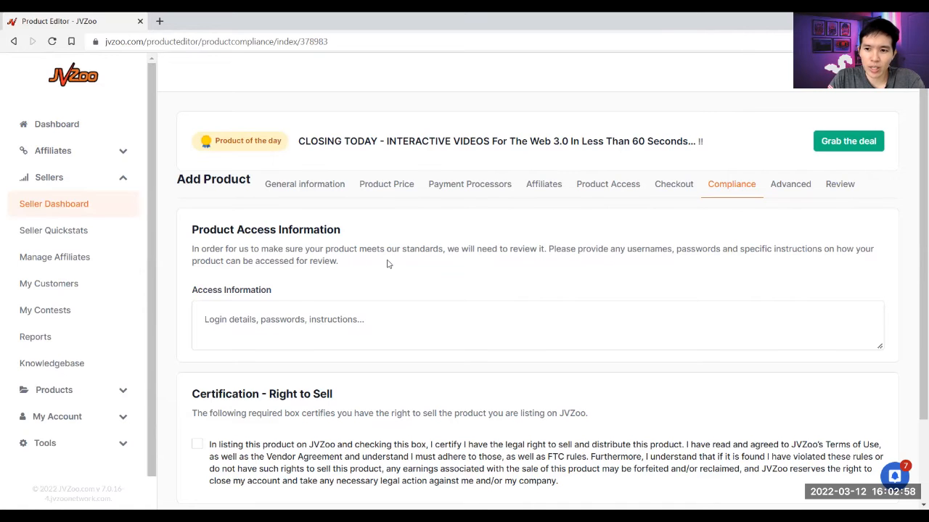
- Enter 'Refer to the download page URL.' as the reviewer access note in Access Information
{"action": "left_click", "coordinate": [552, 325]}
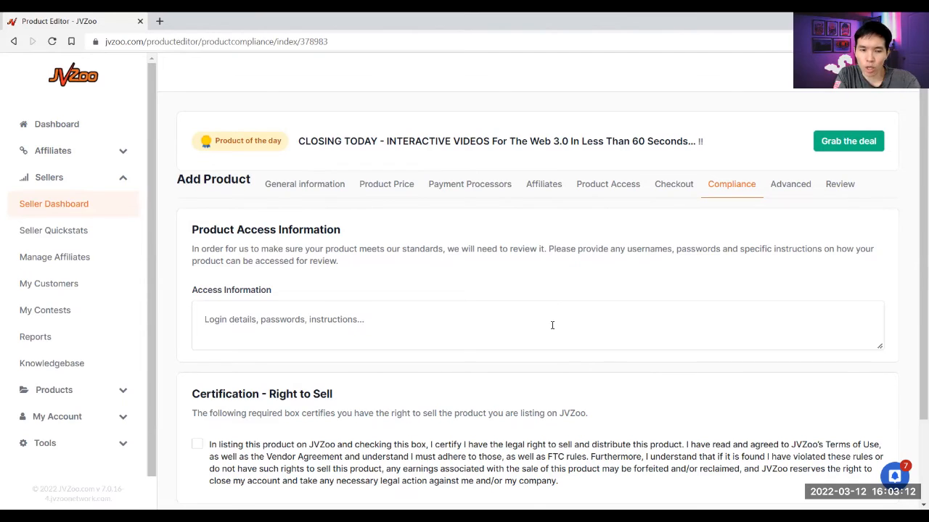
{"action": "left_click", "coordinate": [551, 325]}
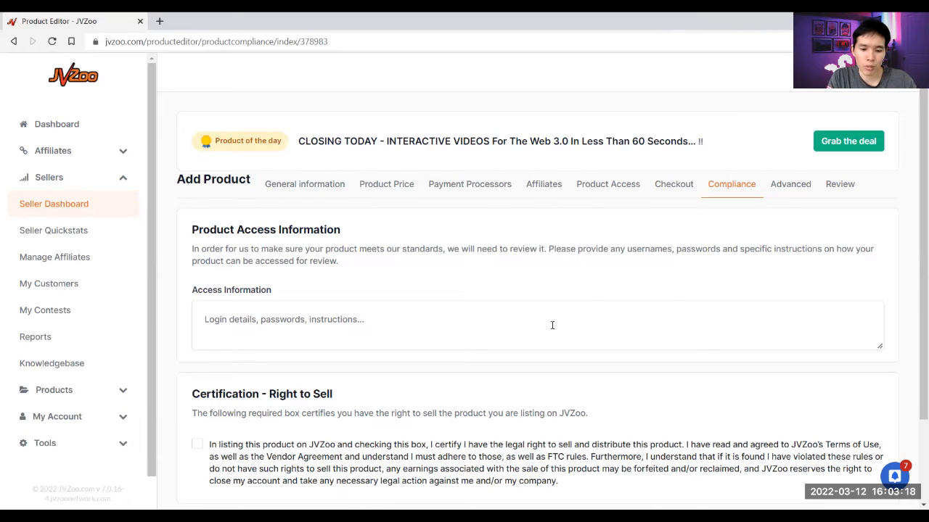
{"action": "type", "text": "Refer to "}
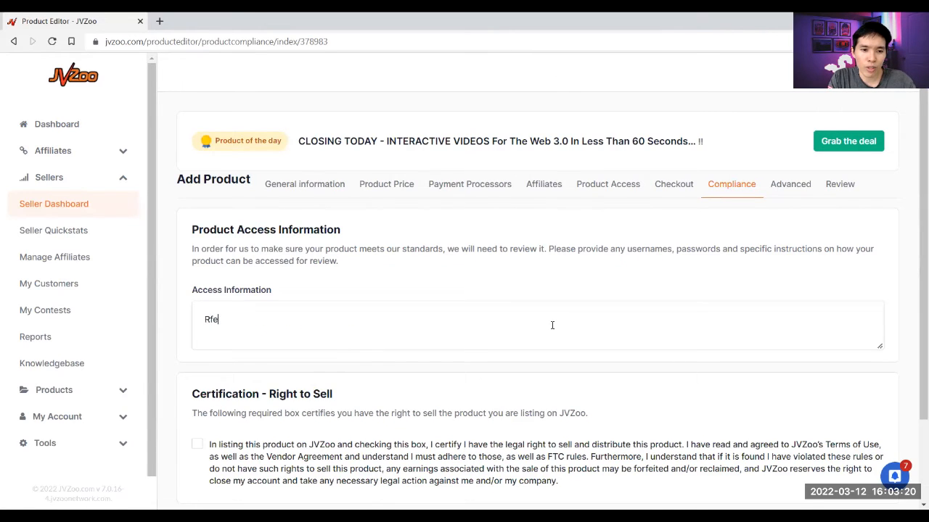
{"action": "type", "text": "the downlo"}
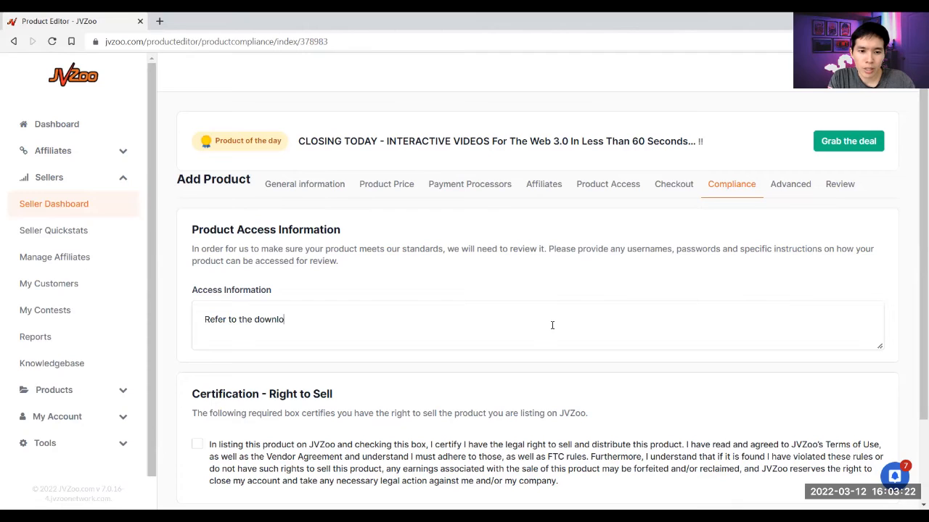
{"action": "type", "text": "ad page URL."}
- Certify the right to sell the product and continue to Advanced Settings
{"action": "scroll", "coordinate": [552, 325], "scroll_direction": "down", "scroll_amount": 3}
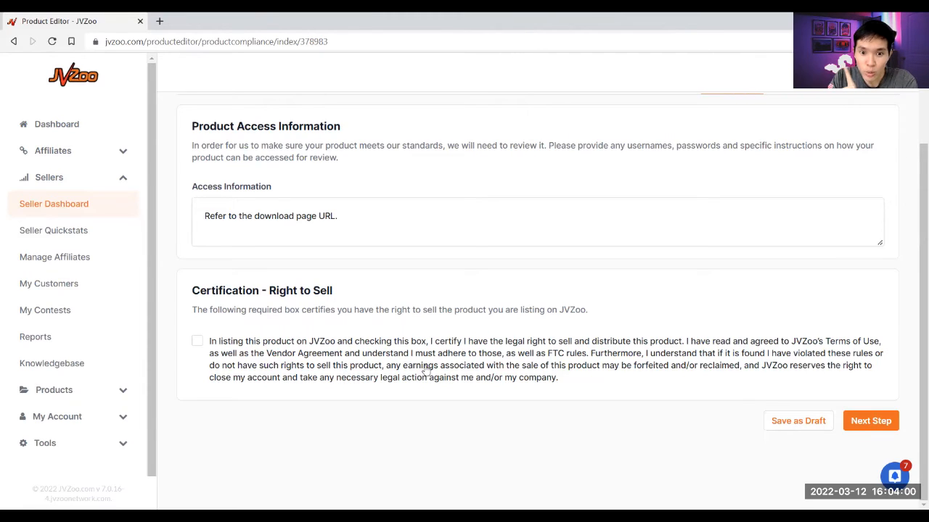
{"action": "left_click", "coordinate": [625, 365]}
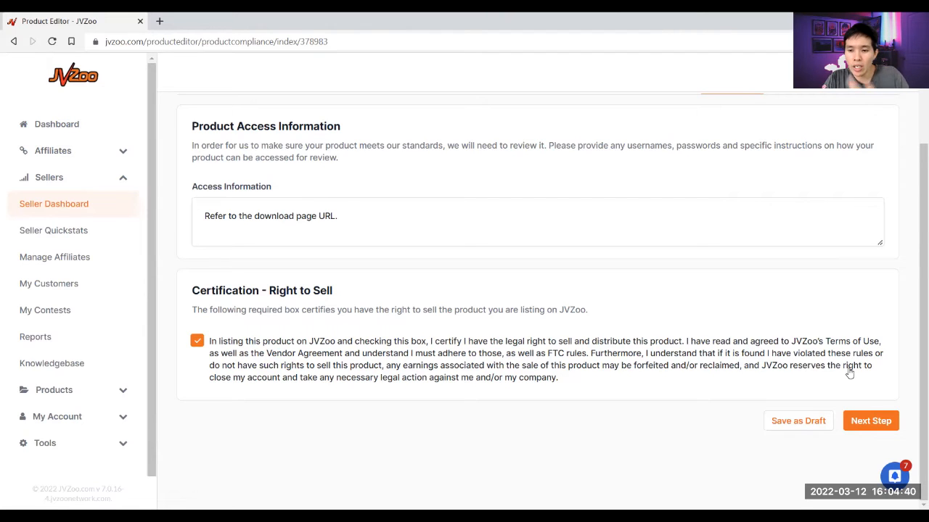
{"action": "left_click", "coordinate": [870, 423]}
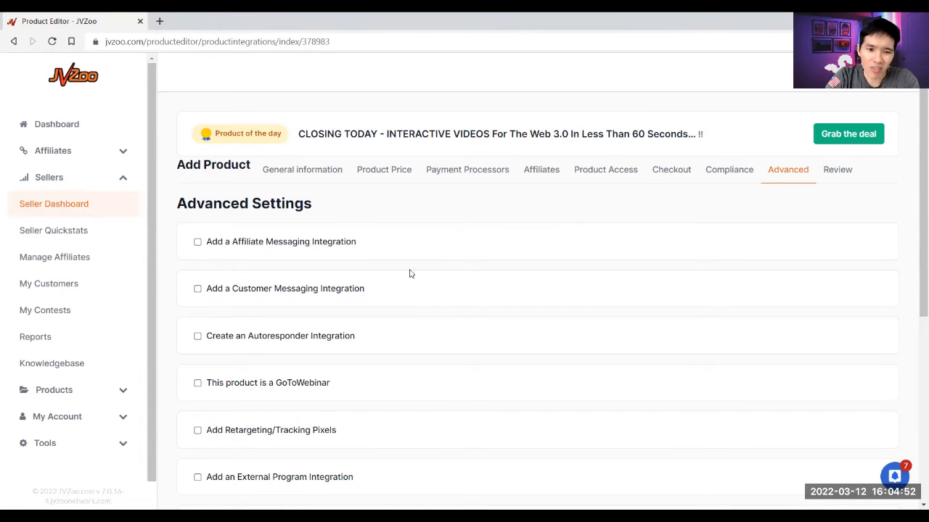
- Enable an autoresponder integration using AWeber API
{"action": "scroll", "coordinate": [419, 288], "scroll_direction": "down", "scroll_amount": 1}
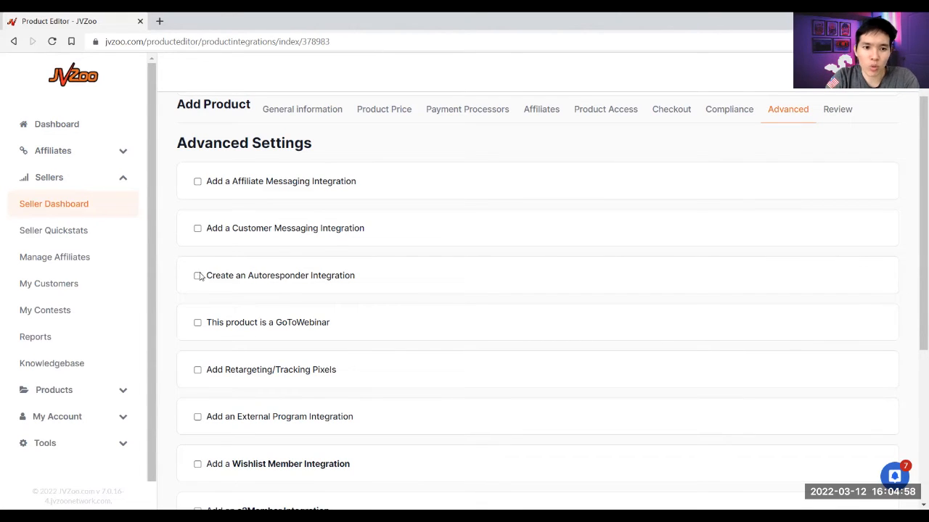
{"action": "left_click", "coordinate": [236, 277]}
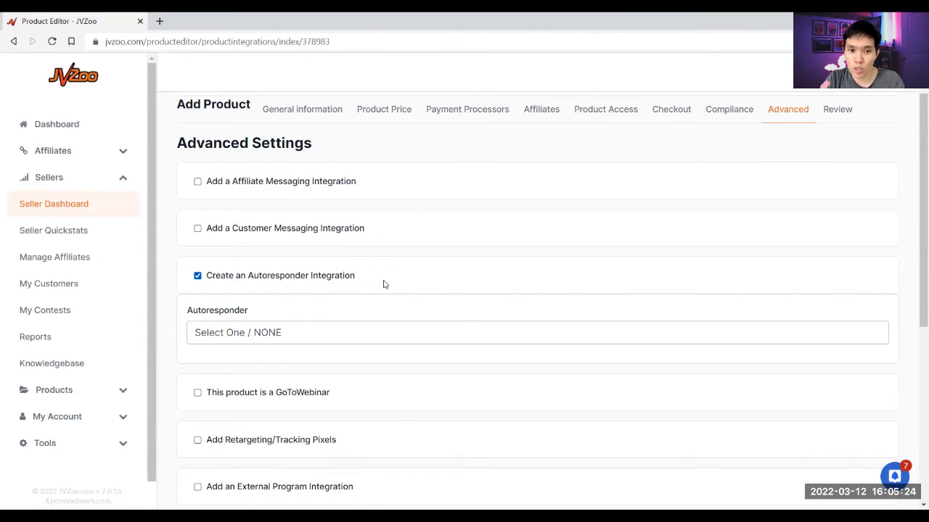
{"action": "left_click", "coordinate": [319, 334]}
{"action": "left_click", "coordinate": [367, 319]}
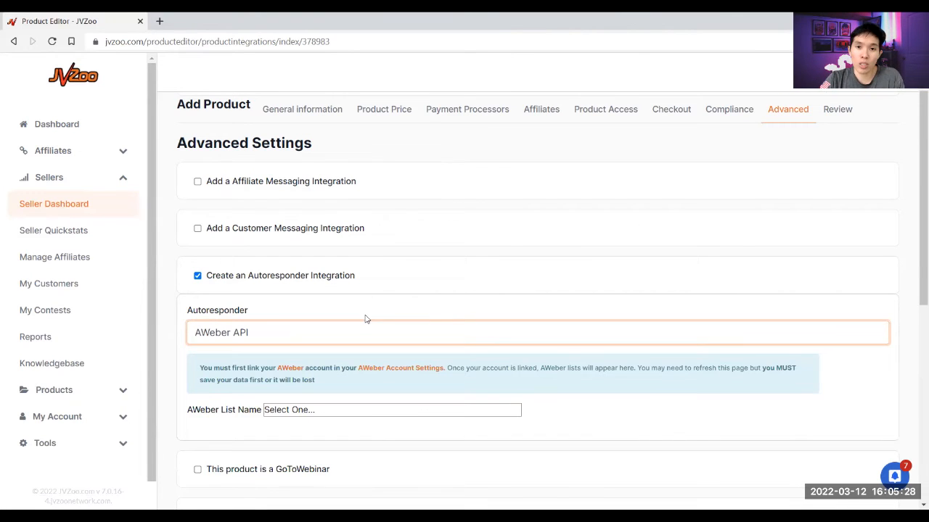
{"action": "scroll", "coordinate": [366, 319], "scroll_direction": "down", "scroll_amount": 1}
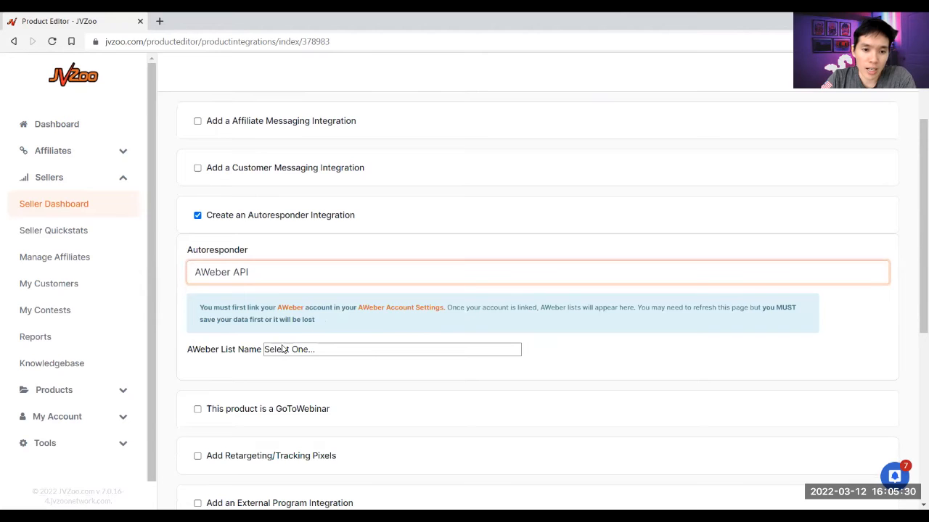
- Select im-get-more-customers as the AWeber list name
{"action": "left_click", "coordinate": [288, 351]}
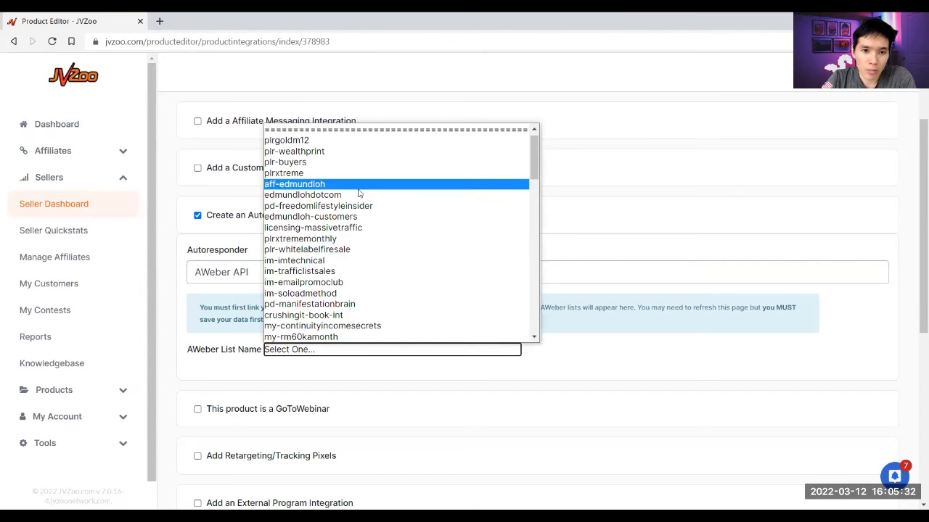
{"action": "scroll", "coordinate": [361, 214], "scroll_direction": "down", "scroll_amount": 10}
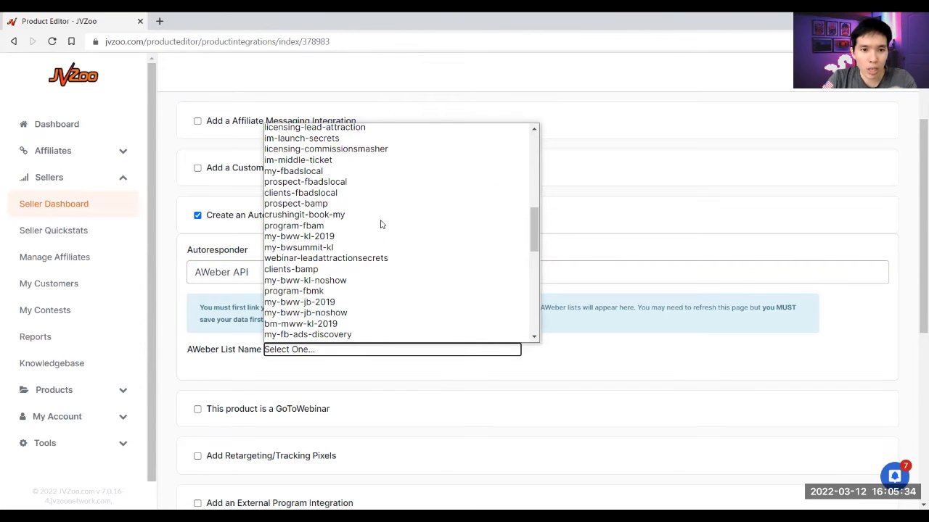
{"action": "left_click_drag", "start_coordinate": [532, 247], "coordinate": [532, 175]}
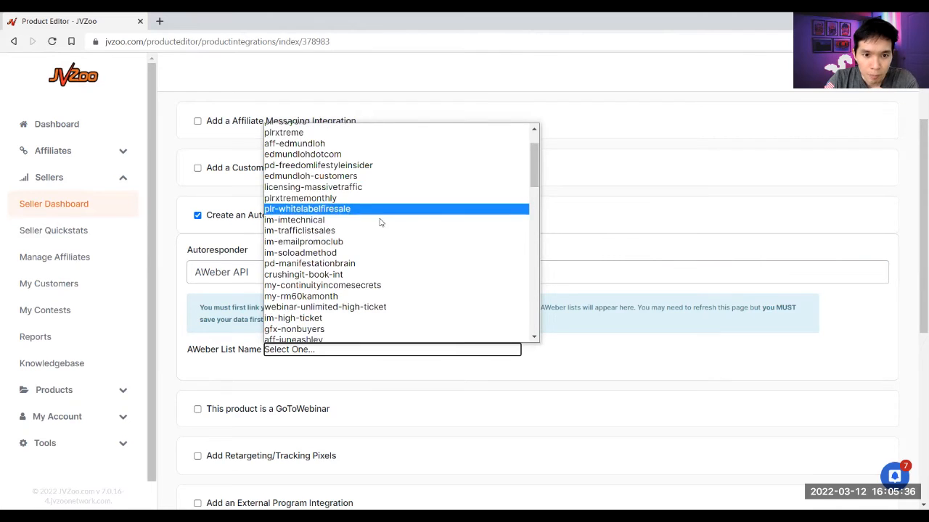
{"action": "scroll", "coordinate": [364, 199], "scroll_direction": "up", "scroll_amount": 2}
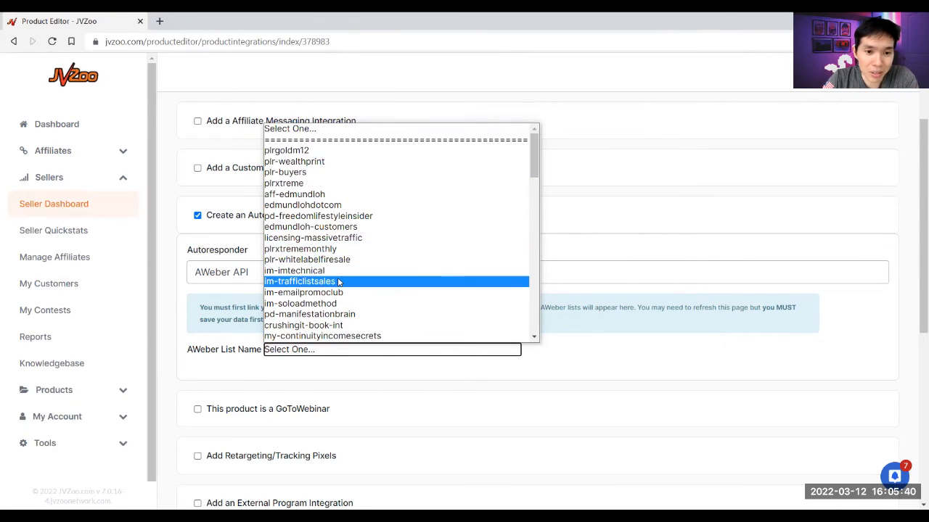
{"action": "scroll", "coordinate": [407, 265], "scroll_direction": "down", "scroll_amount": 3}
{"action": "left_click_drag", "start_coordinate": [534, 182], "coordinate": [537, 330]}
{"action": "left_click", "coordinate": [486, 325]}
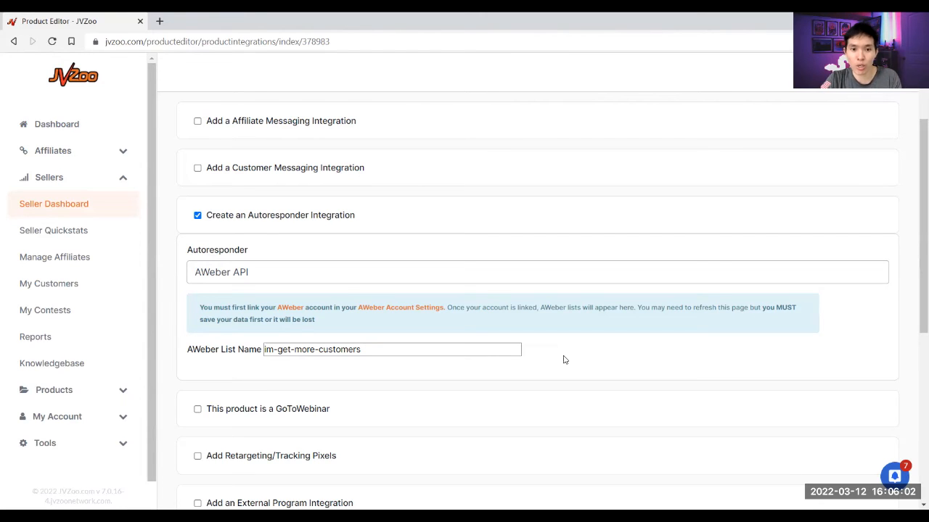
{"action": "scroll", "coordinate": [564, 360], "scroll_direction": "down", "scroll_amount": 1}
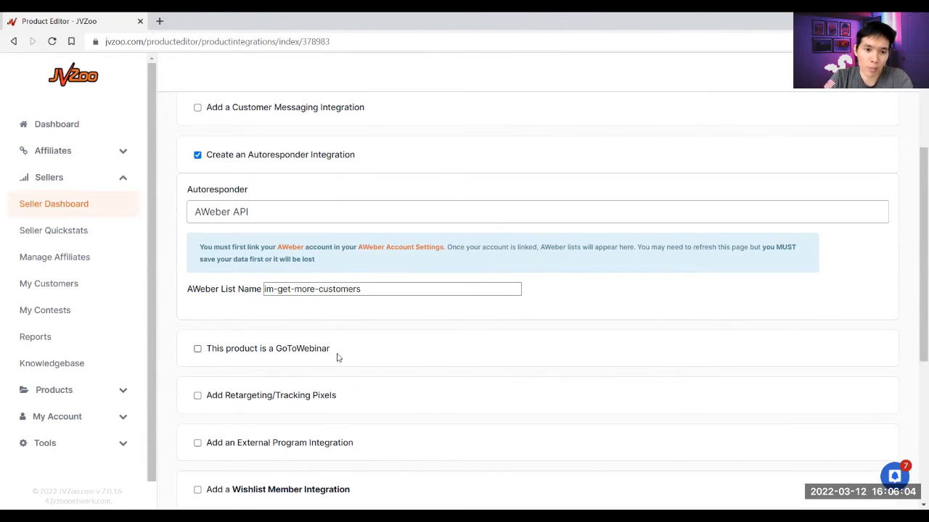
{"action": "scroll", "coordinate": [275, 293], "scroll_direction": "down", "scroll_amount": 2}
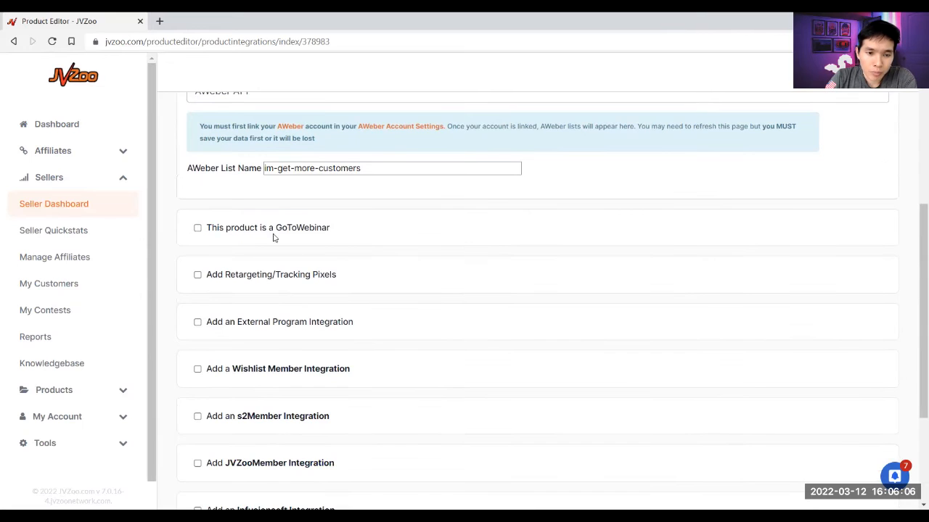
{"action": "scroll", "coordinate": [239, 297], "scroll_direction": "down", "scroll_amount": 1}
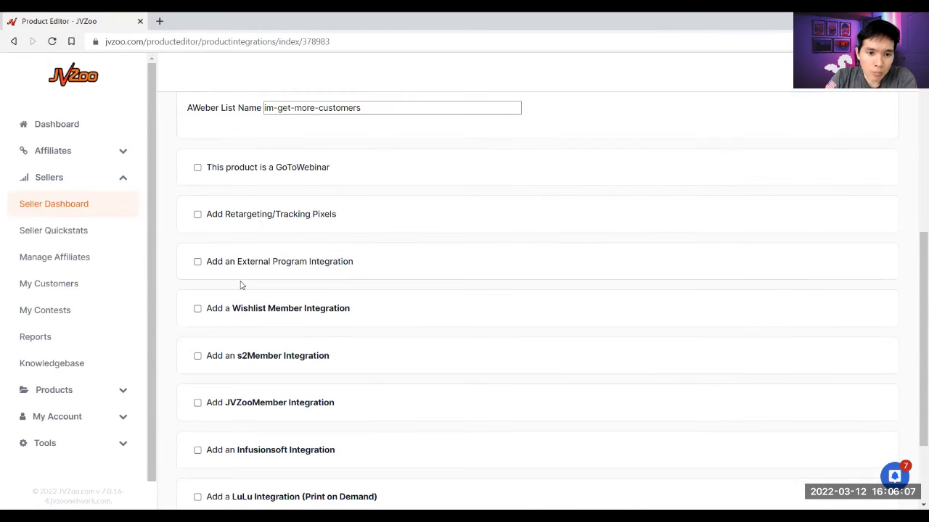
- Try Retargeting/Tracking Pixels, inspecting the re-targeting and conversion pixel fields, then switch it off
{"action": "left_click", "coordinate": [265, 215]}
{"action": "left_click", "coordinate": [341, 278]}
{"action": "left_click", "coordinate": [448, 262]}
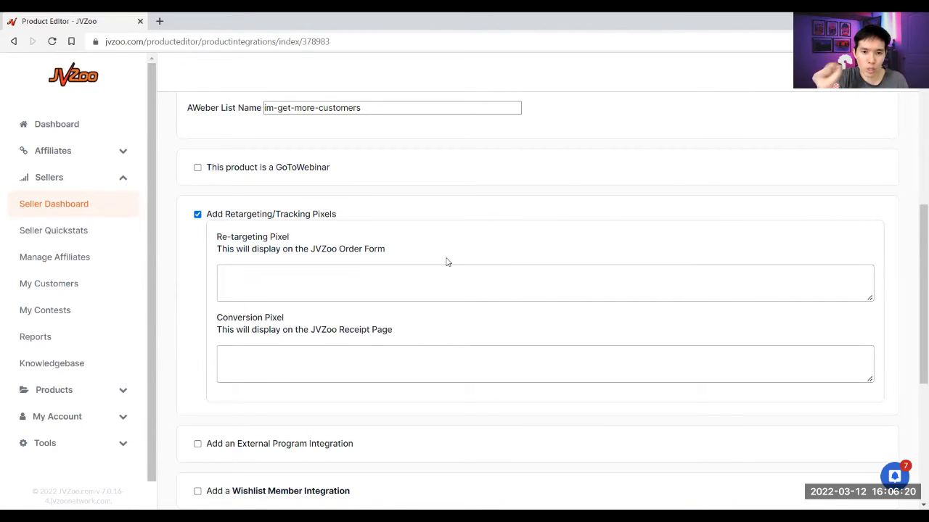
{"action": "left_click", "coordinate": [344, 282]}
{"action": "left_click", "coordinate": [331, 360]}
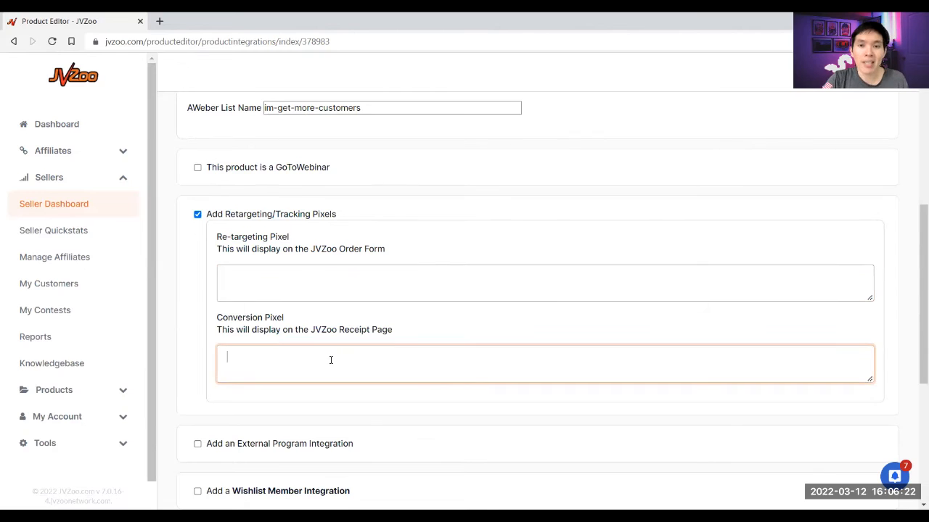
{"action": "left_click", "coordinate": [345, 294]}
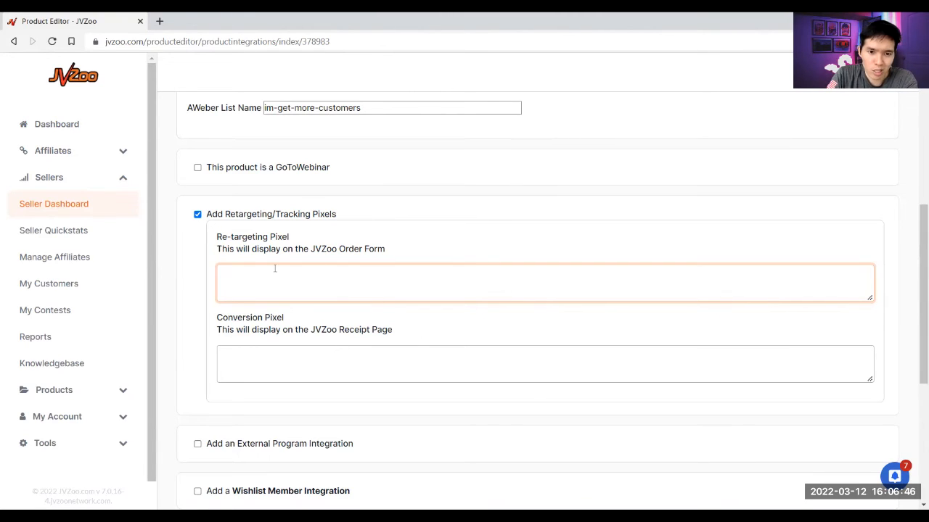
{"action": "left_click", "coordinate": [250, 215]}
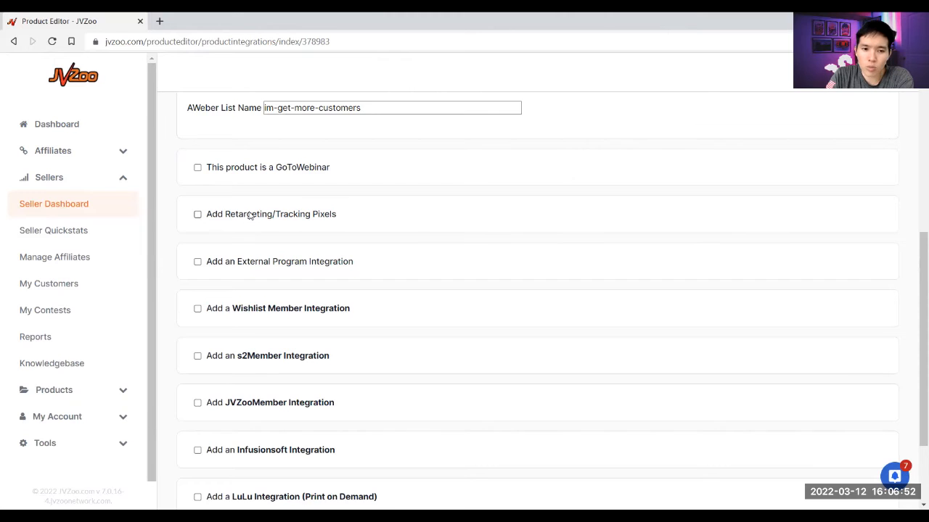
- Leave Retargeting/Tracking Pixels unchecked and save the advanced settings
{"action": "scroll", "coordinate": [363, 315], "scroll_direction": "down", "scroll_amount": 2}
{"action": "scroll", "coordinate": [398, 334], "scroll_direction": "up", "scroll_amount": 3}
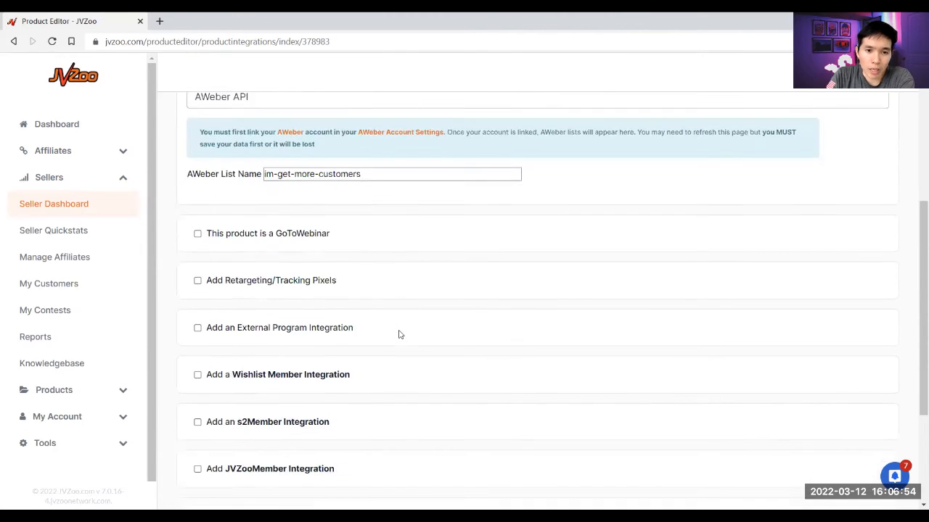
{"action": "scroll", "coordinate": [398, 334], "scroll_direction": "up", "scroll_amount": 3}
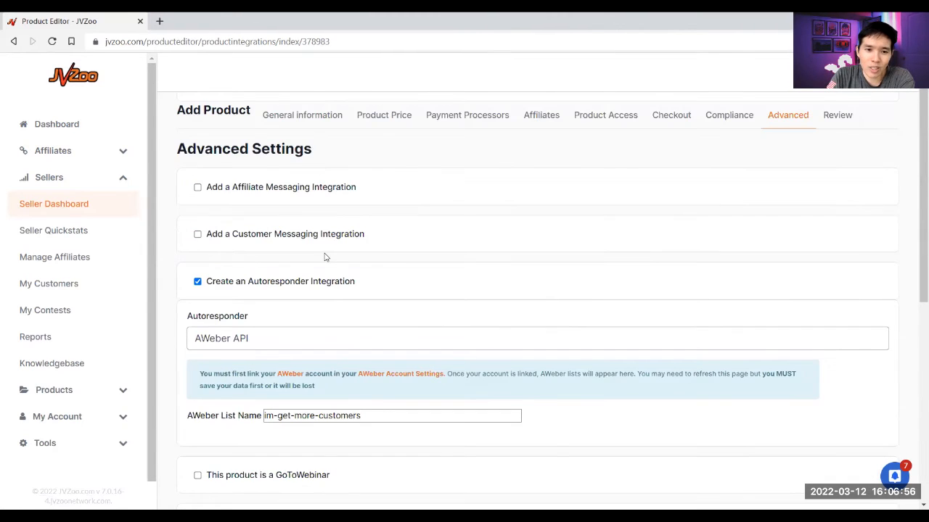
{"action": "scroll", "coordinate": [326, 256], "scroll_direction": "down", "scroll_amount": 1}
{"action": "scroll", "coordinate": [309, 227], "scroll_direction": "down", "scroll_amount": 3}
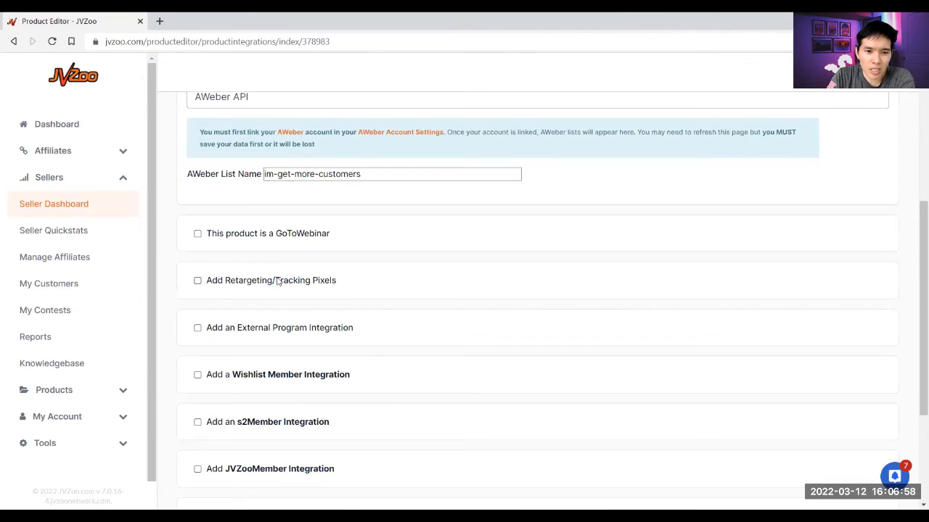
{"action": "left_click", "coordinate": [278, 281]}
{"action": "double_click", "coordinate": [278, 282]}
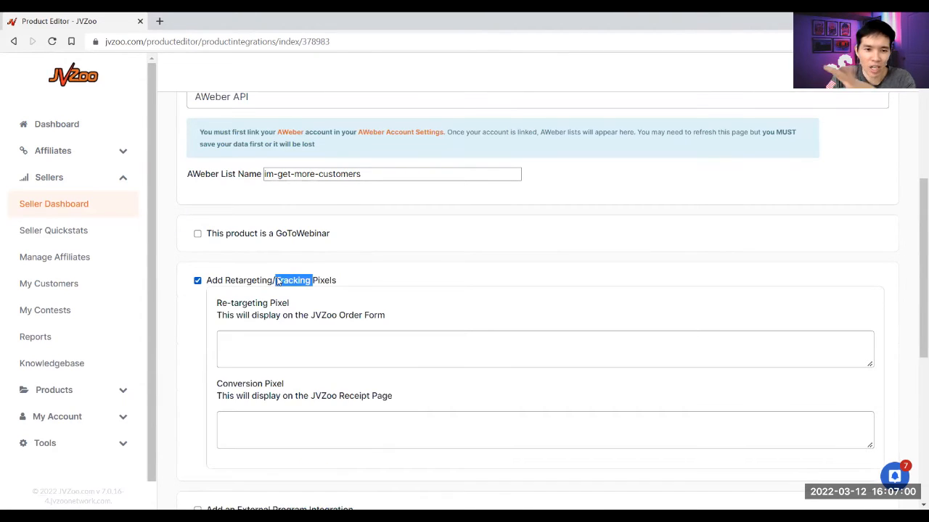
{"action": "left_click", "coordinate": [311, 283]}
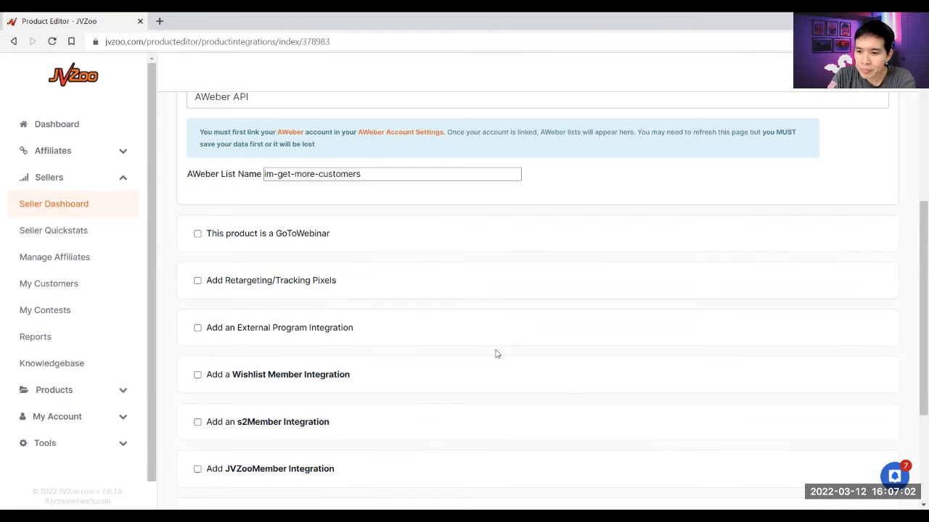
{"action": "scroll", "coordinate": [497, 354], "scroll_direction": "down", "scroll_amount": 3}
{"action": "left_click", "coordinate": [867, 422]}
- Scroll through the Review overview for Get More Customers, $5.60 one-time via Stripe
{"action": "scroll", "coordinate": [616, 305], "scroll_direction": "up", "scroll_amount": 3}
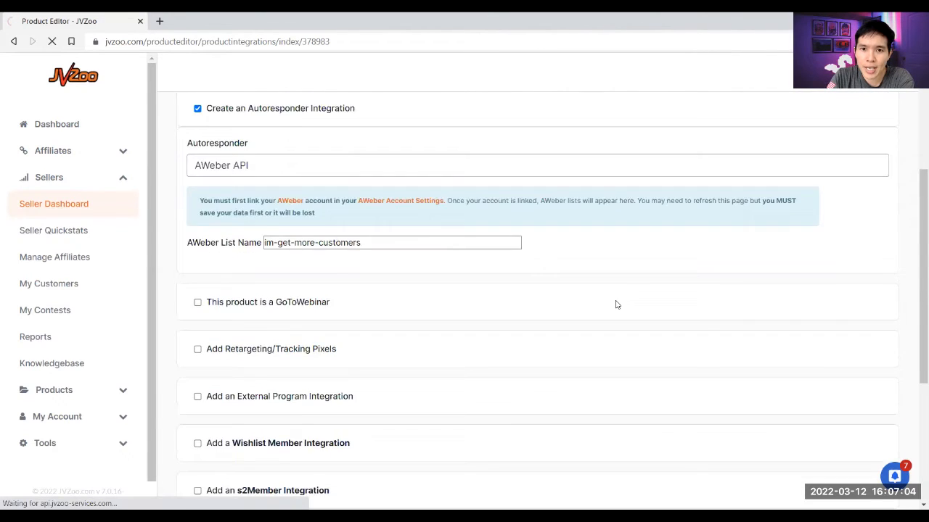
{"action": "scroll", "coordinate": [616, 305], "scroll_direction": "up", "scroll_amount": 3}
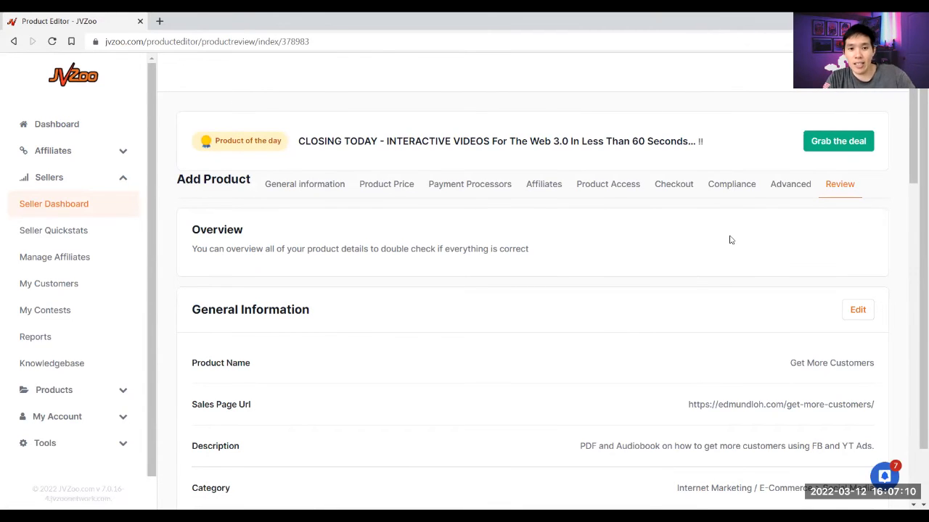
{"action": "scroll", "coordinate": [812, 232], "scroll_direction": "down", "scroll_amount": 2}
{"action": "left_click_drag", "start_coordinate": [913, 196], "coordinate": [900, 451]}
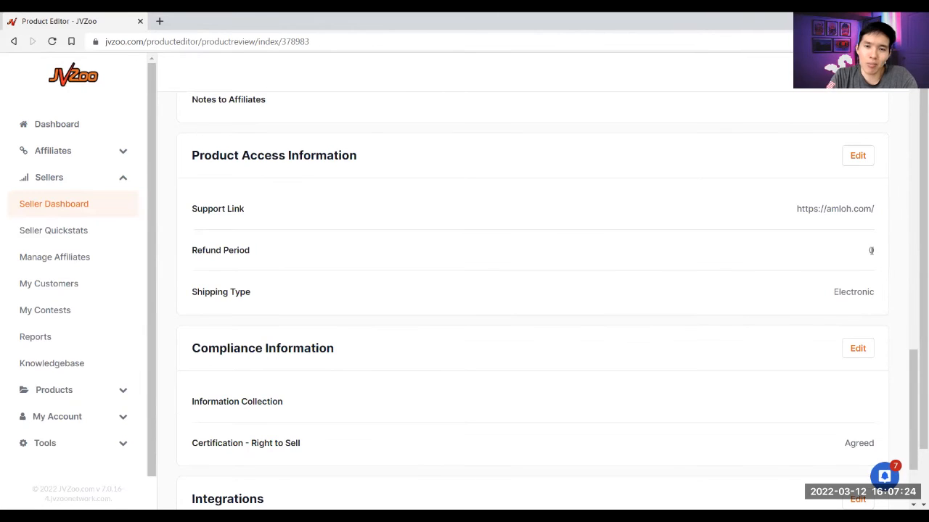
{"action": "left_click", "coordinate": [857, 157]}
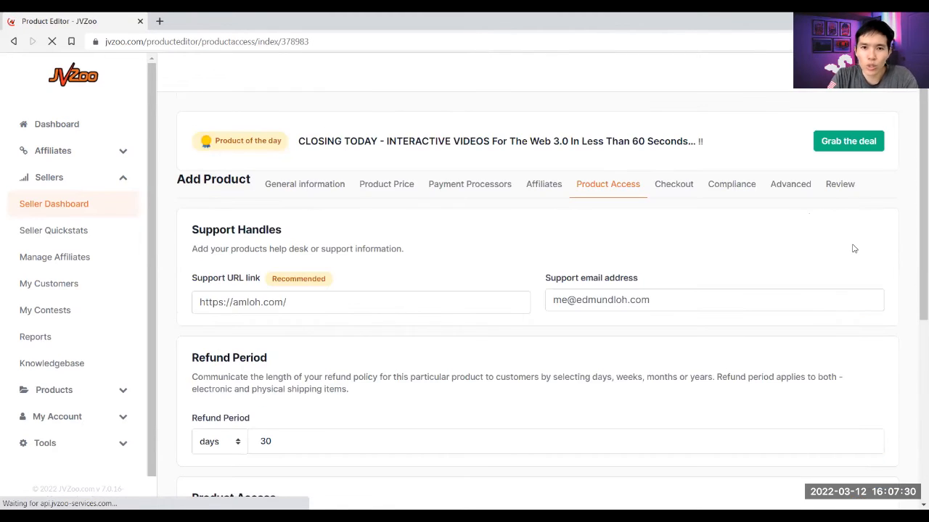
{"action": "scroll", "coordinate": [314, 325], "scroll_direction": "down", "scroll_amount": 1}
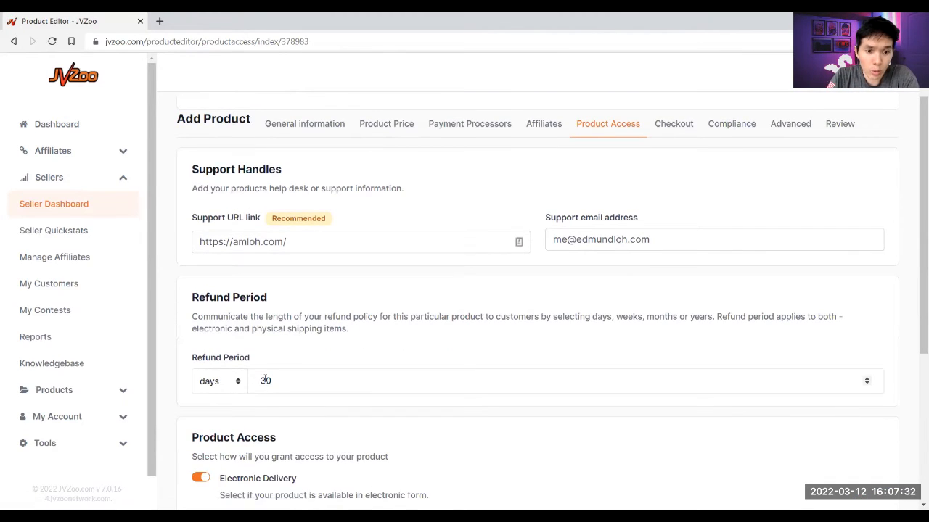
{"action": "scroll", "coordinate": [440, 356], "scroll_direction": "down", "scroll_amount": 4}
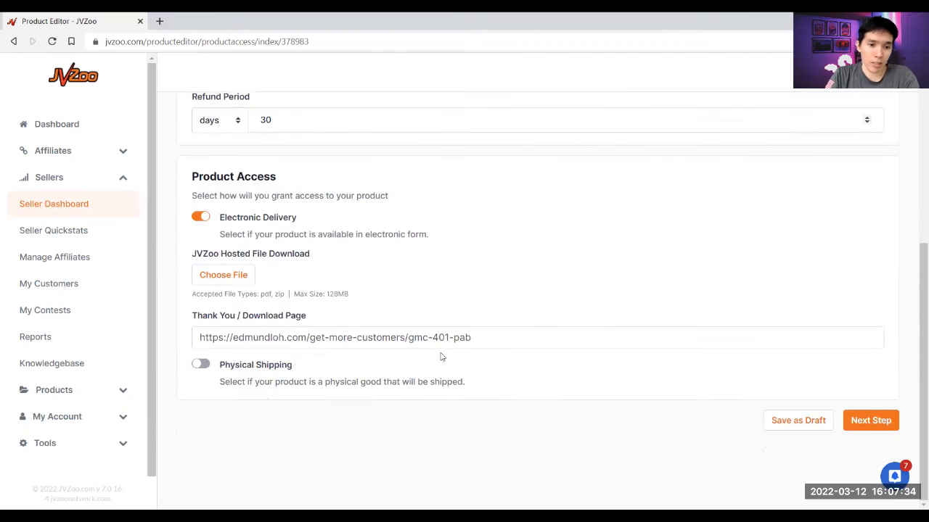
{"action": "left_click", "coordinate": [876, 422]}
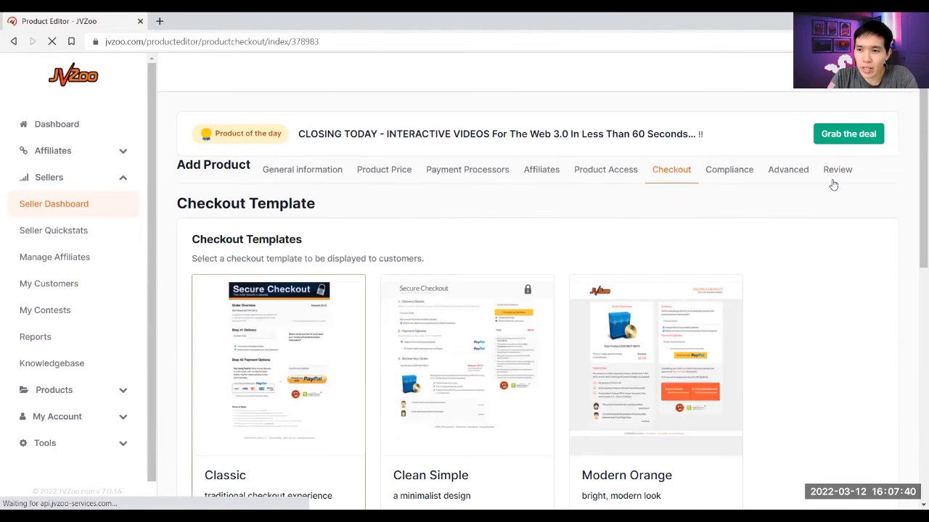
{"action": "left_click", "coordinate": [838, 177]}
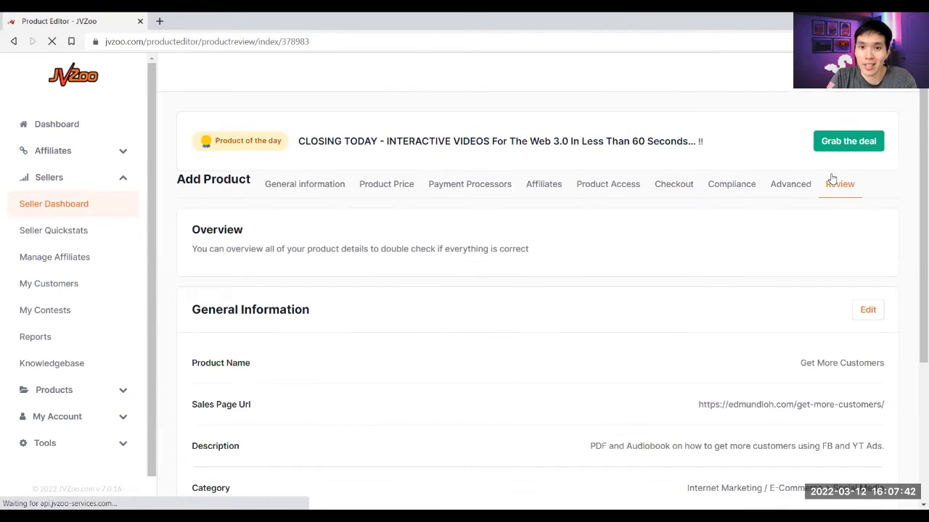
{"action": "scroll", "coordinate": [815, 305], "scroll_direction": "down", "scroll_amount": 10}
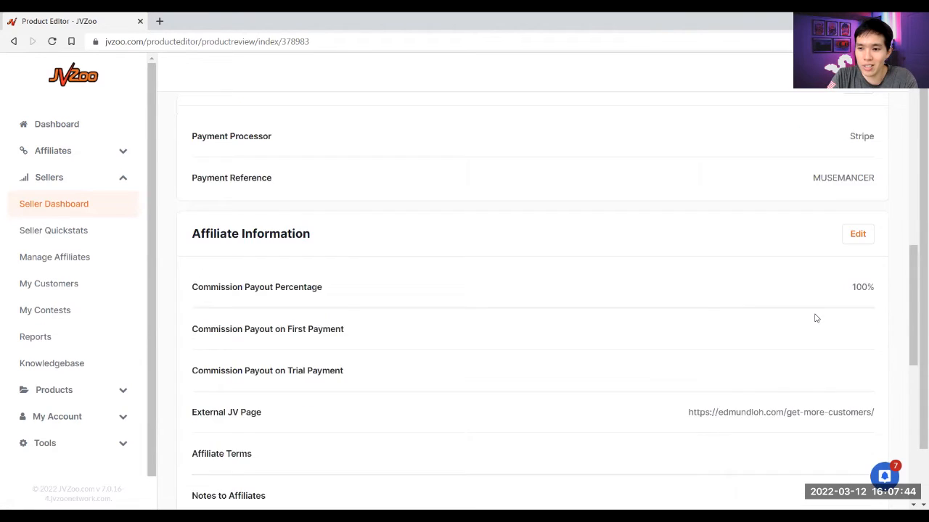
{"action": "scroll", "coordinate": [815, 318], "scroll_direction": "down", "scroll_amount": 3}
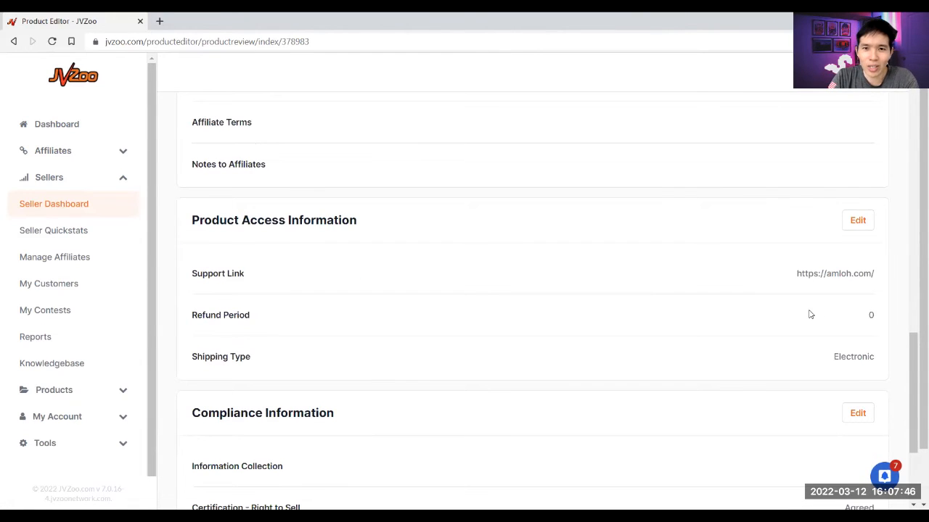
{"action": "scroll", "coordinate": [810, 315], "scroll_direction": "down", "scroll_amount": 3}
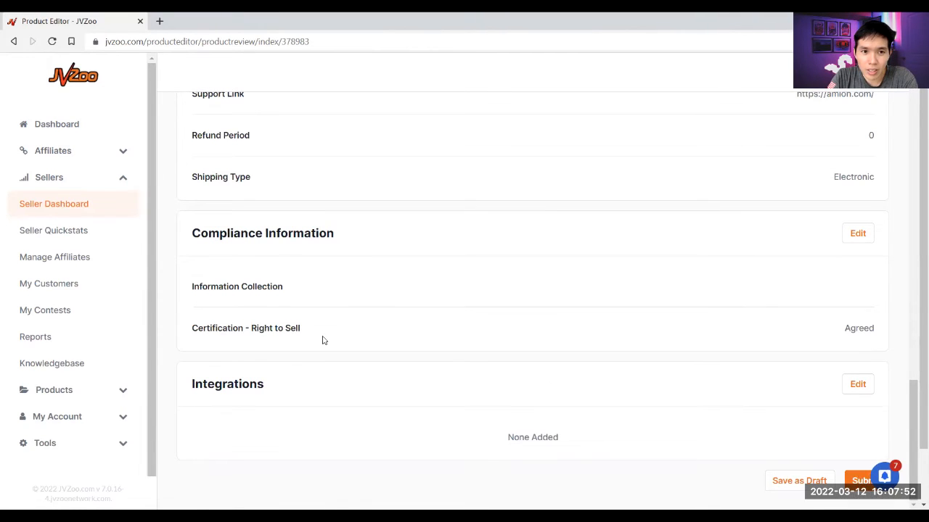
{"action": "left_click", "coordinate": [852, 390]}
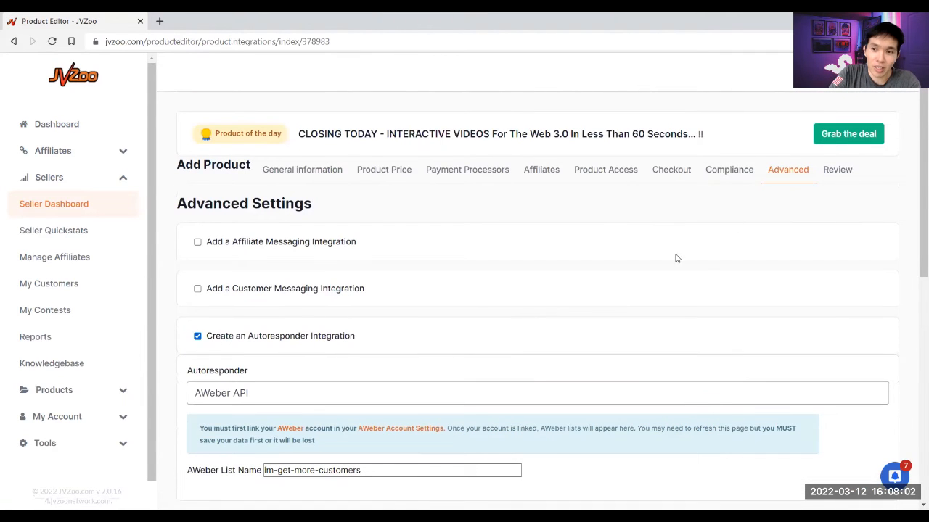
{"action": "left_click", "coordinate": [835, 171]}
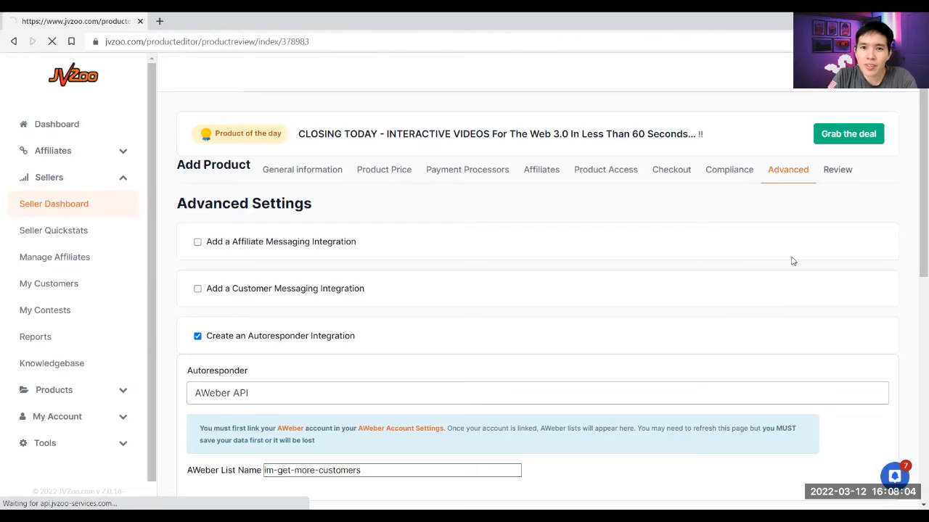
{"action": "scroll", "coordinate": [747, 320], "scroll_direction": "down", "scroll_amount": 15}
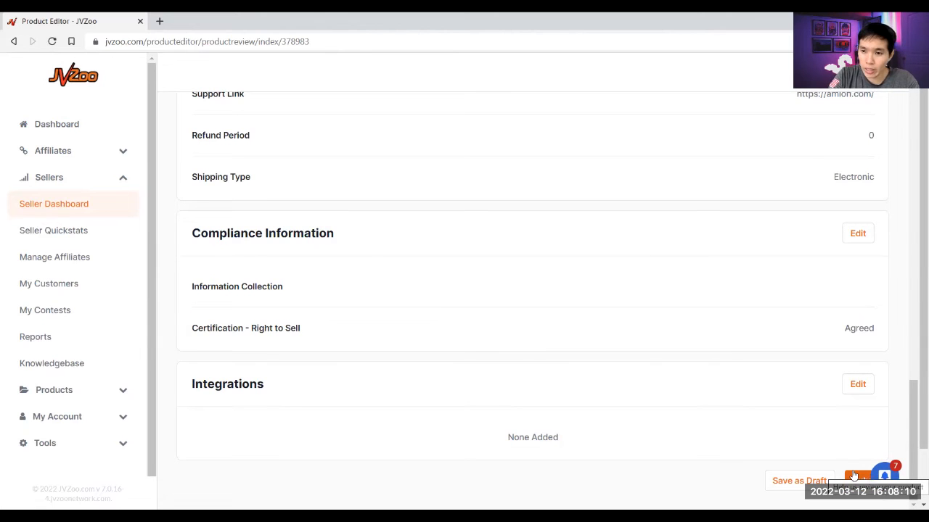
- Submit the product, declaring testimonials and disclaimers and accepting their Terms and FTC certification
{"action": "left_click", "coordinate": [854, 481]}
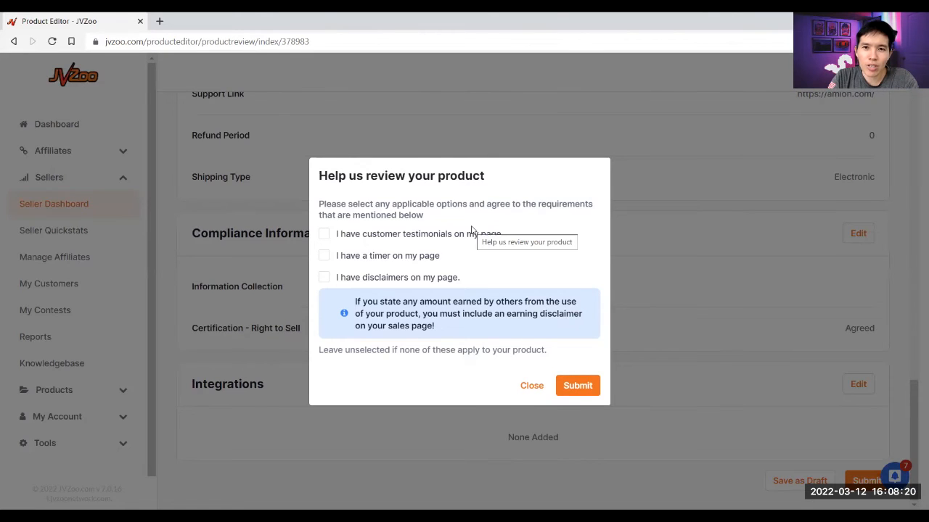
{"action": "left_click", "coordinate": [365, 236]}
{"action": "left_click", "coordinate": [333, 227]}
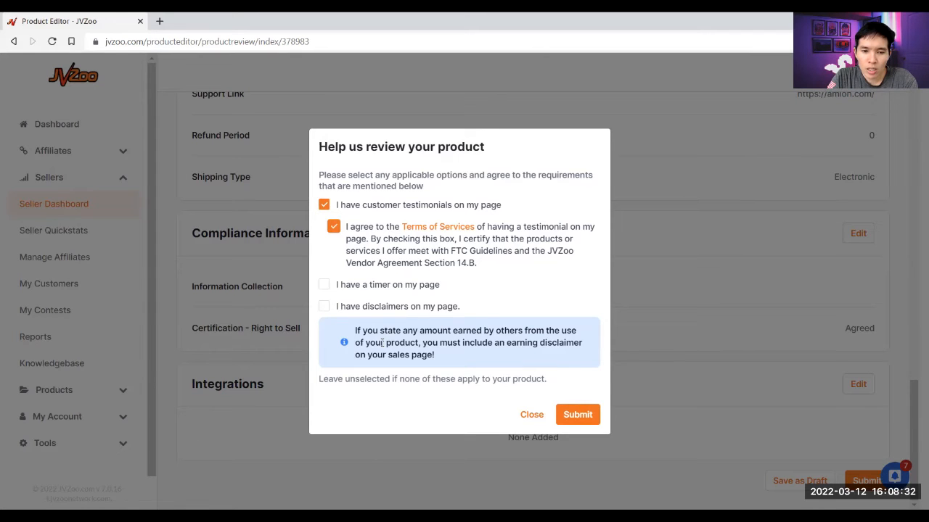
{"action": "left_click", "coordinate": [323, 307]}
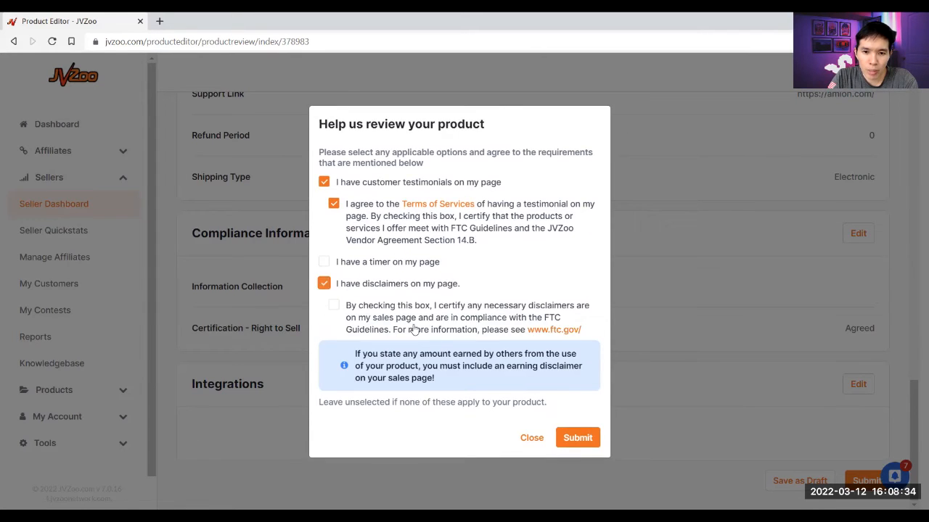
{"action": "left_click", "coordinate": [353, 309]}
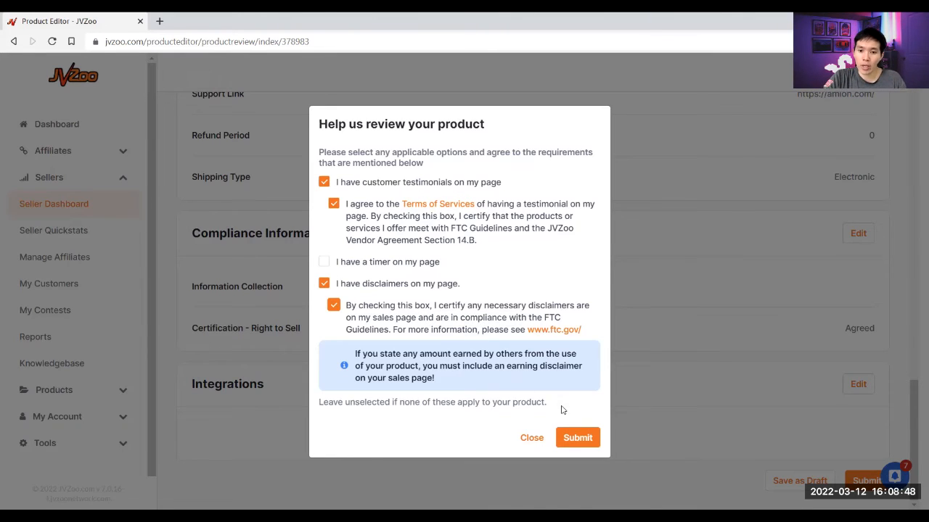
{"action": "left_click", "coordinate": [576, 436]}
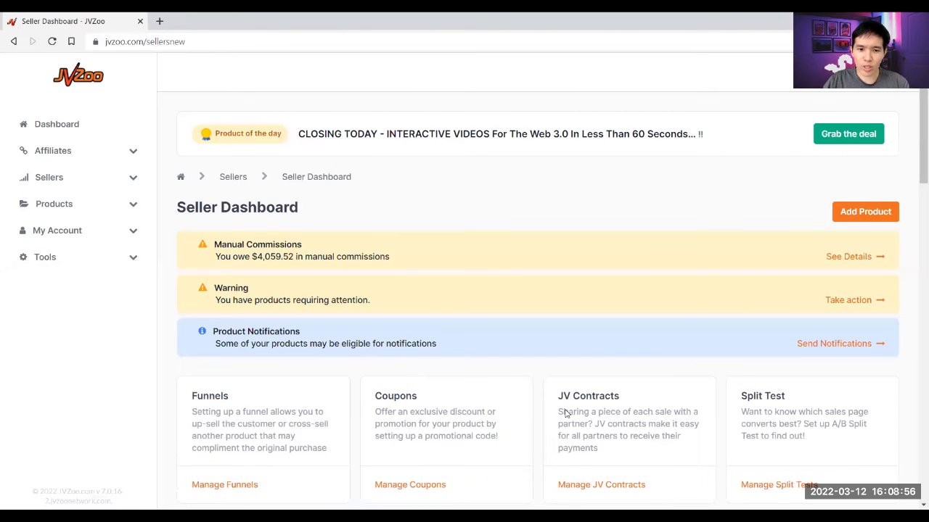
- Set the Seller Dashboard product table to Show 250 rows and browse the list
{"action": "scroll", "coordinate": [697, 420], "scroll_direction": "down", "scroll_amount": 3}
{"action": "scroll", "coordinate": [697, 420], "scroll_direction": "down", "scroll_amount": 13}
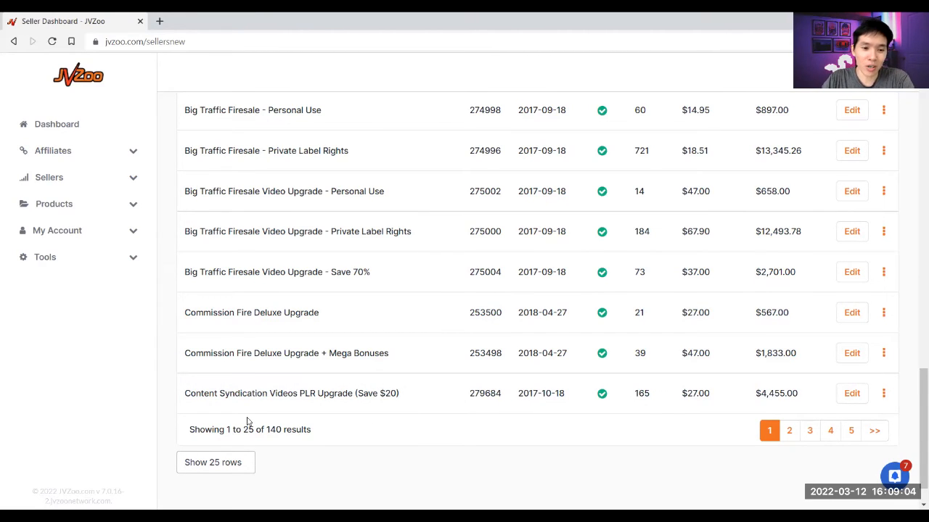
{"action": "left_click", "coordinate": [216, 463]}
{"action": "left_click", "coordinate": [218, 444]}
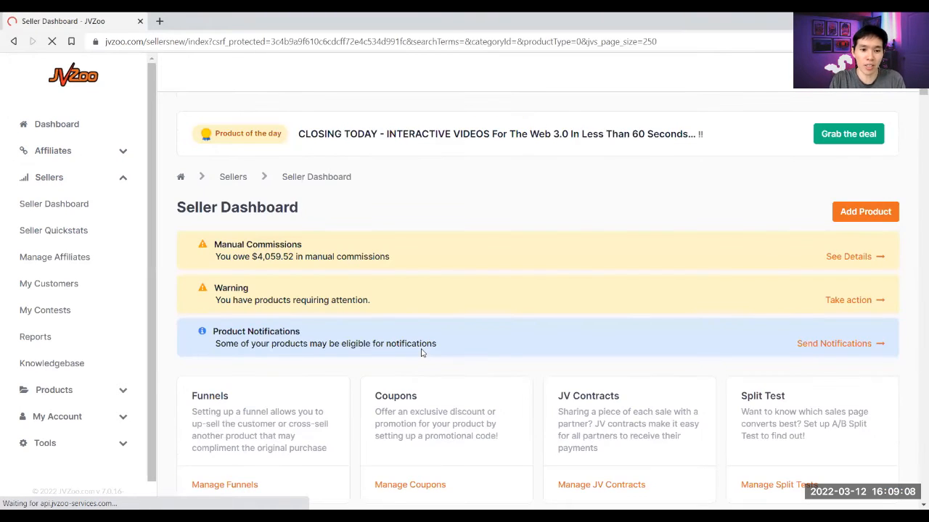
{"action": "scroll", "coordinate": [424, 350], "scroll_direction": "down", "scroll_amount": 5}
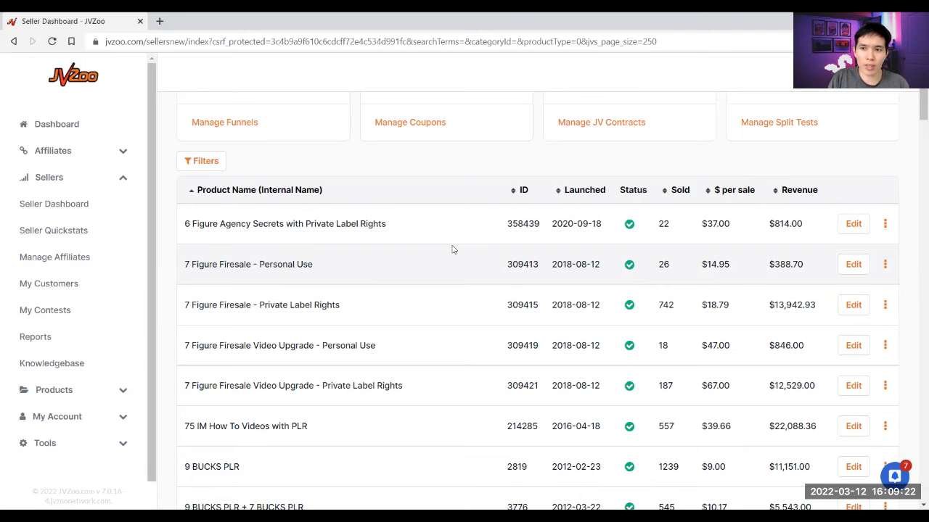
{"action": "scroll", "coordinate": [452, 250], "scroll_direction": "up", "scroll_amount": 5}
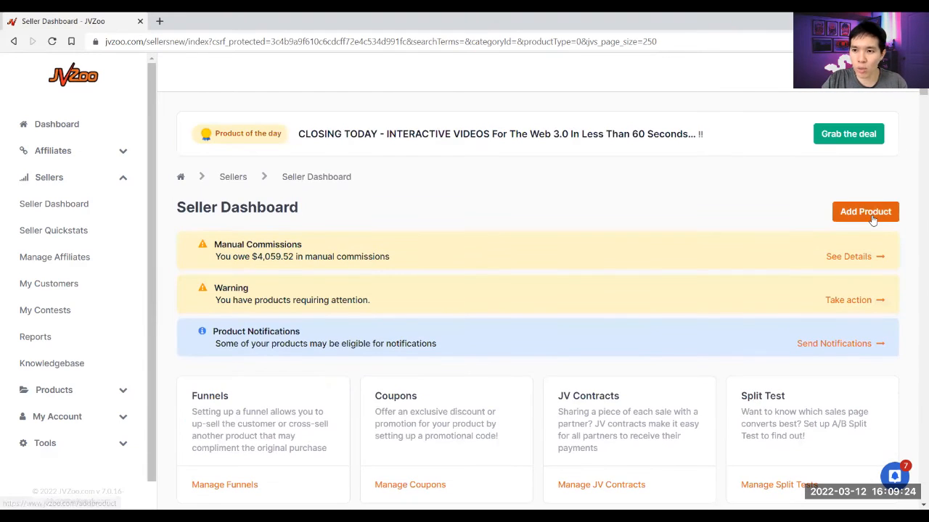
{"action": "scroll", "coordinate": [856, 232], "scroll_direction": "down", "scroll_amount": 1}
{"action": "scroll", "coordinate": [699, 284], "scroll_direction": "down", "scroll_amount": 10}
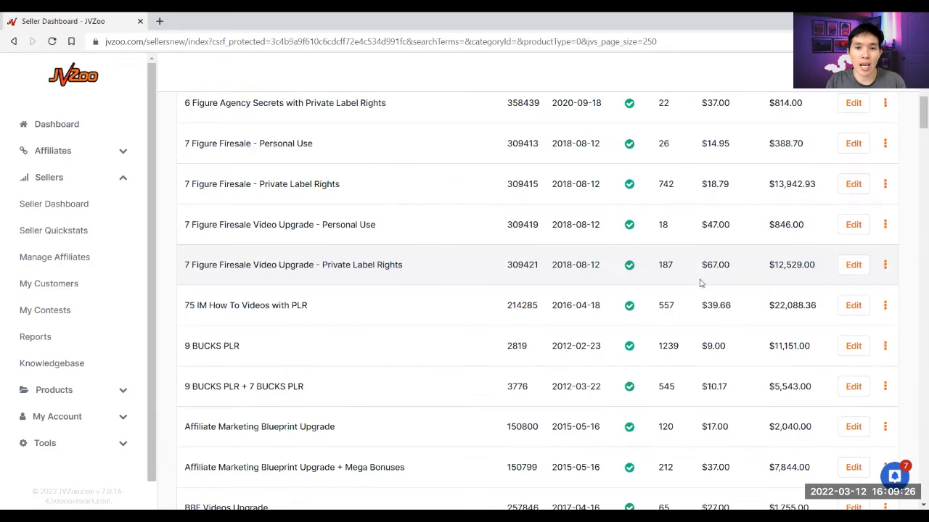
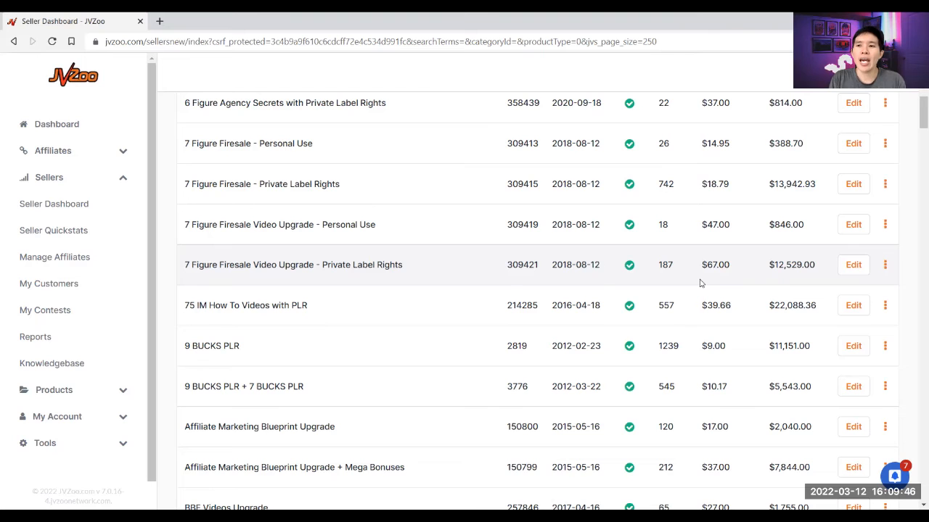
- Scroll up the Seller Dashboard to reveal the Funnels card and its Manage Funnels link
{"action": "left_click_drag", "start_coordinate": [919, 112], "coordinate": [915, 105]}
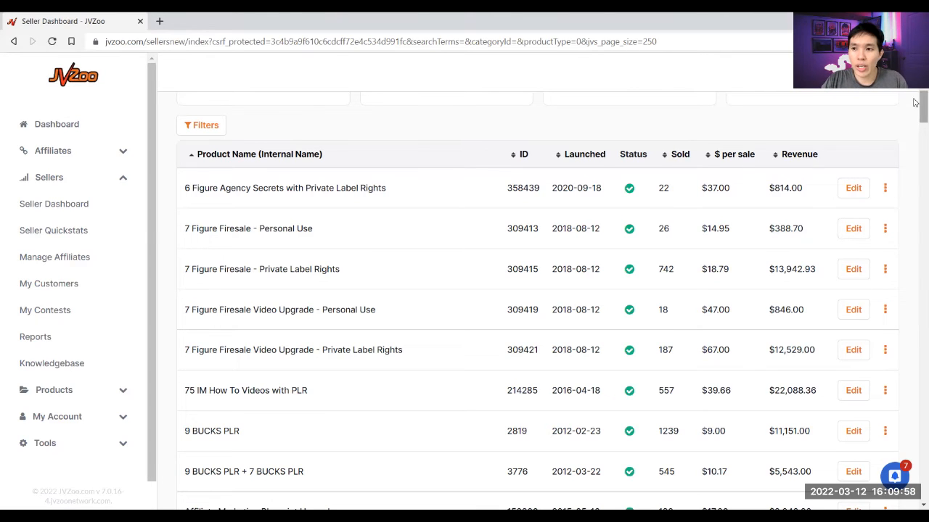
{"action": "scroll", "coordinate": [754, 123], "scroll_direction": "up", "scroll_amount": 2}
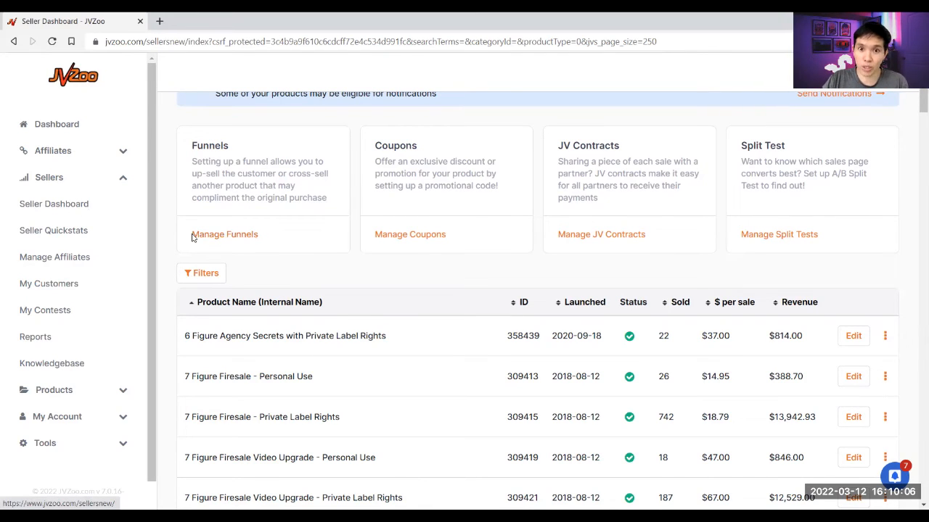
- Start a new sales funnel named 'Get More Customers', using the same display name
{"action": "left_click", "coordinate": [231, 235]}
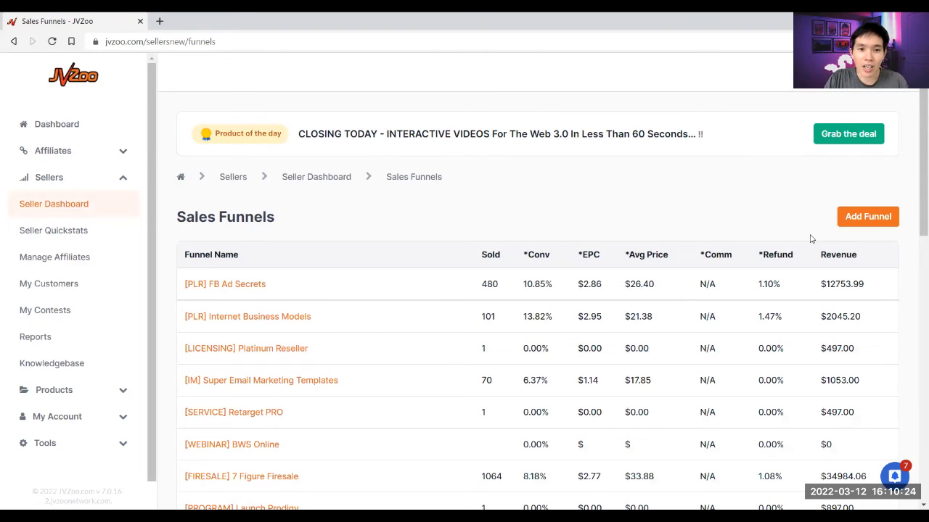
{"action": "left_click", "coordinate": [864, 222]}
{"action": "left_click", "coordinate": [864, 222]}
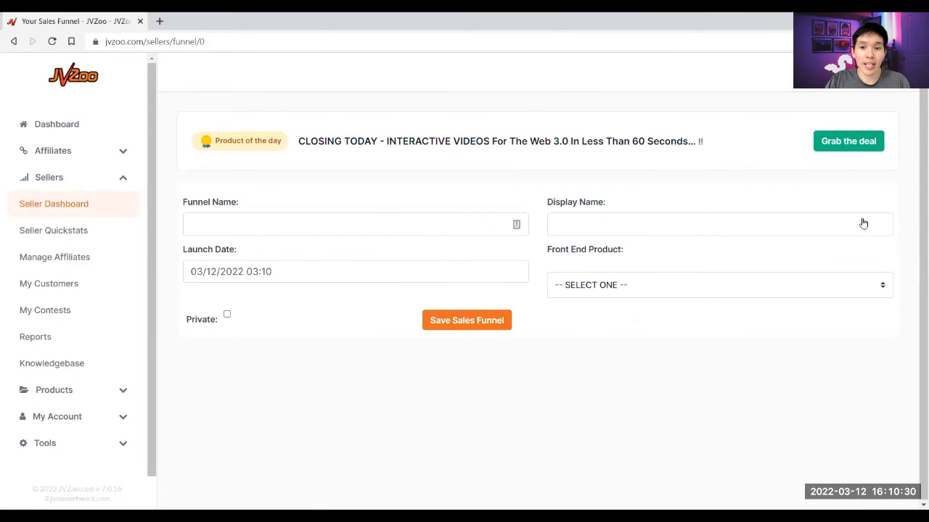
{"action": "left_click", "coordinate": [471, 224]}
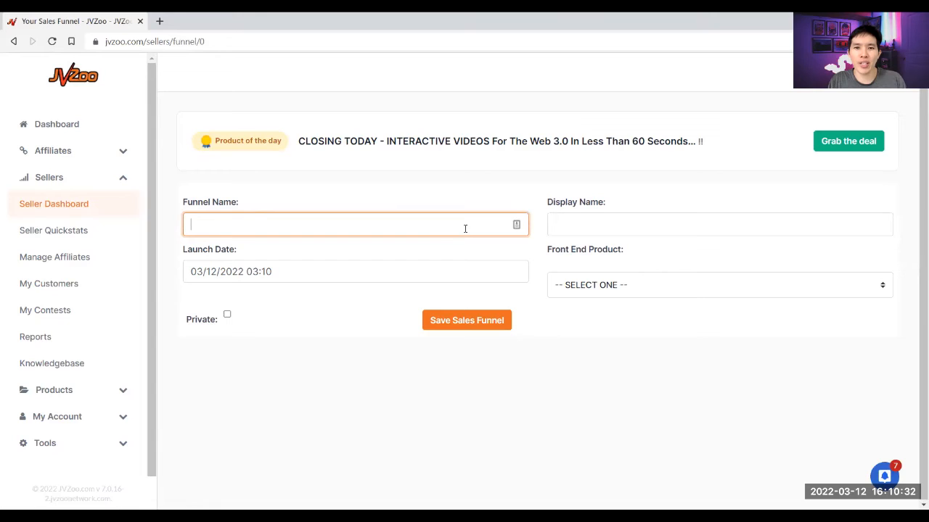
{"action": "type", "text": "["}
{"action": "type", "text": "Get More Custome"}
{"action": "type", "text": "rs"}
{"action": "key", "text": "ctrl+a"}
{"action": "key", "text": "ctrl+c"}
{"action": "left_click", "coordinate": [597, 218]}
{"action": "key", "text": "ctrl+v"}
{"action": "left_click", "coordinate": [602, 202]}
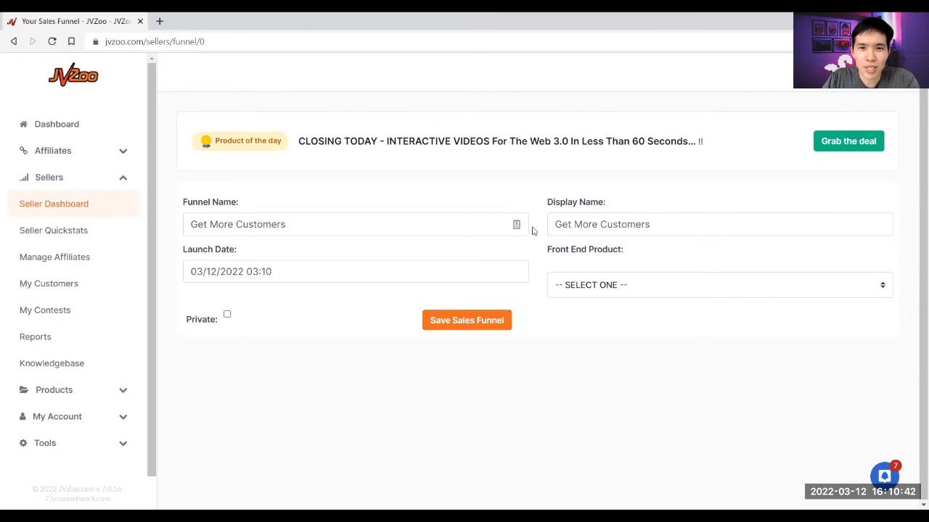
- Set the funnel launch date to 03/17/2022 08:10
{"action": "left_click", "coordinate": [325, 279]}
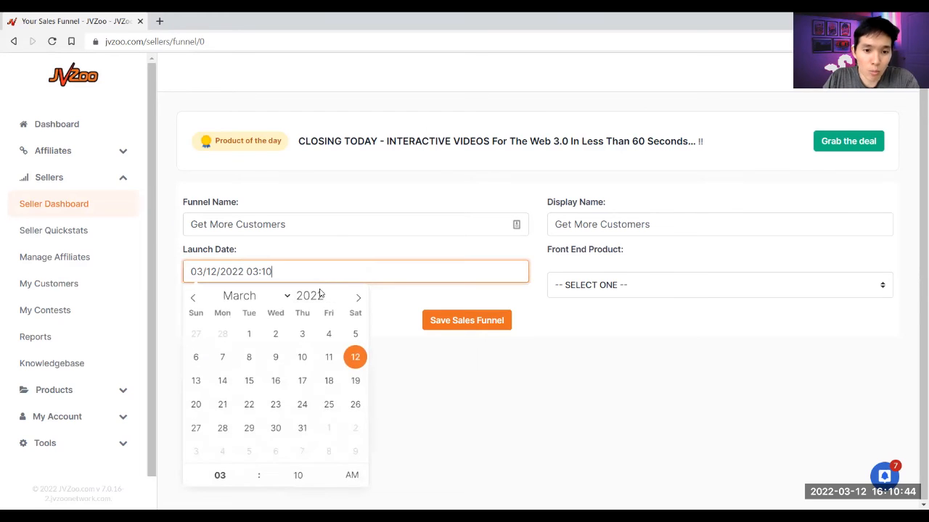
{"action": "left_click", "coordinate": [304, 387]}
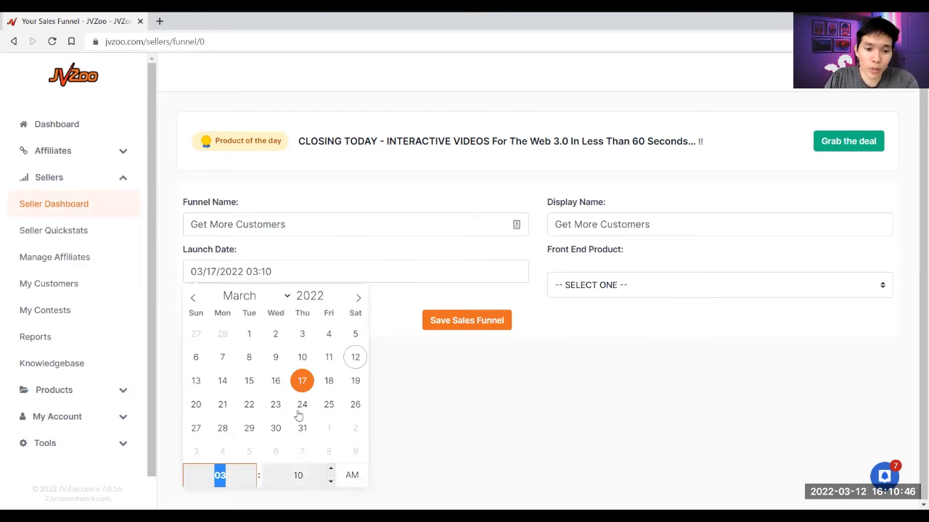
{"action": "left_click", "coordinate": [252, 469]}
{"action": "left_click", "coordinate": [252, 470]}
{"action": "key", "text": "Up"}
{"action": "key", "text": "Up"}
{"action": "key", "text": "Up"}
{"action": "key", "text": "Tab"}
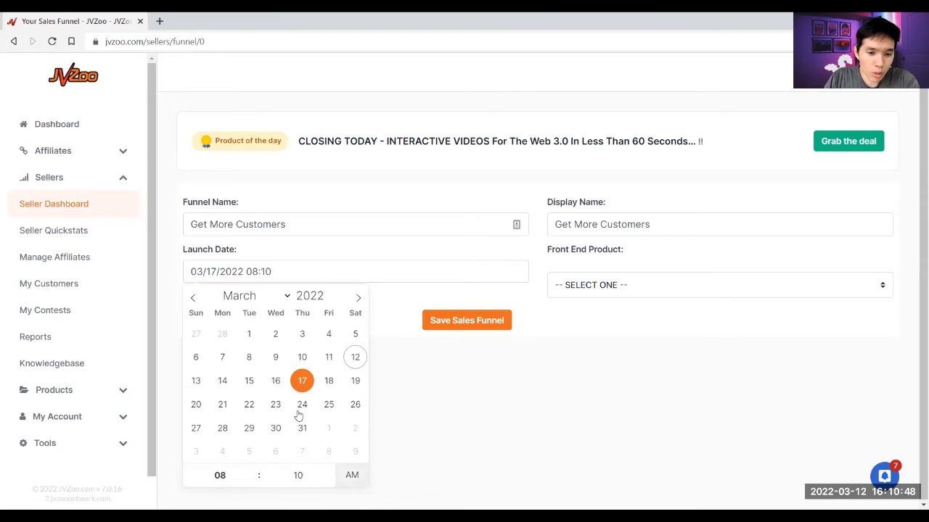
{"action": "left_click", "coordinate": [475, 411]}
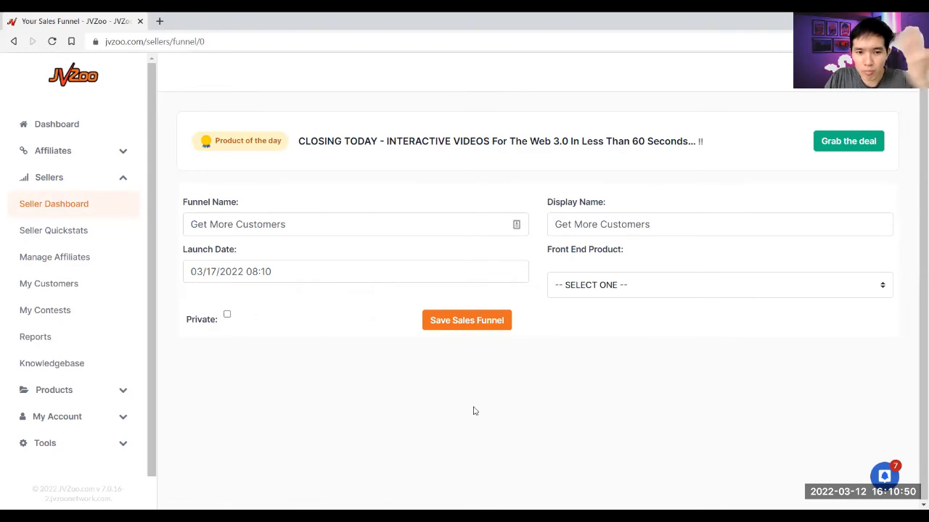
- Choose Get More Customers as the front end product and save the sales funnel
{"action": "left_click", "coordinate": [636, 284]}
{"action": "left_click_drag", "start_coordinate": [884, 92], "coordinate": [877, 151]}
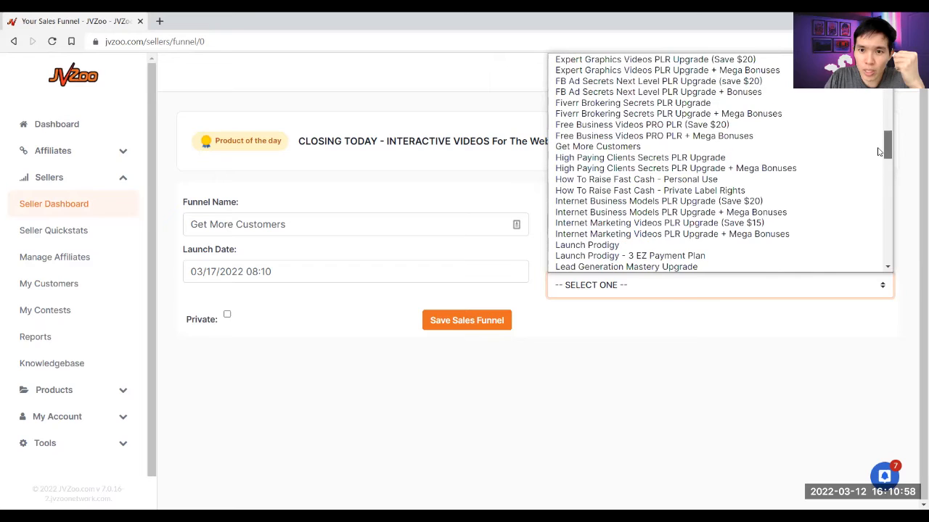
{"action": "left_click", "coordinate": [638, 147]}
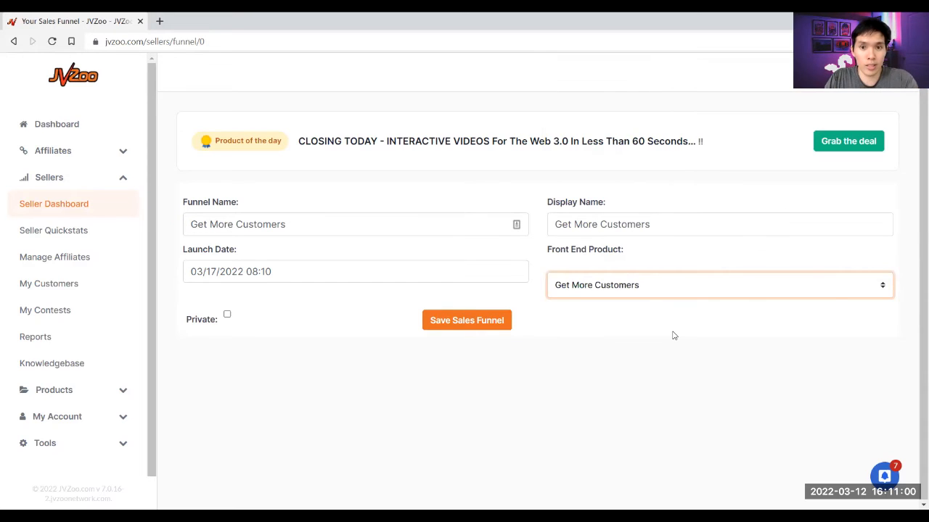
{"action": "left_click", "coordinate": [553, 327]}
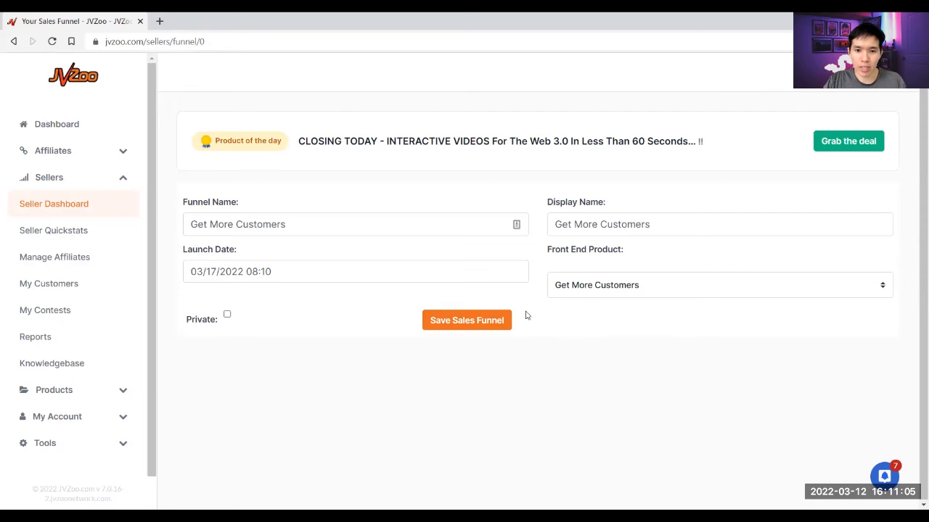
{"action": "left_click", "coordinate": [439, 323]}
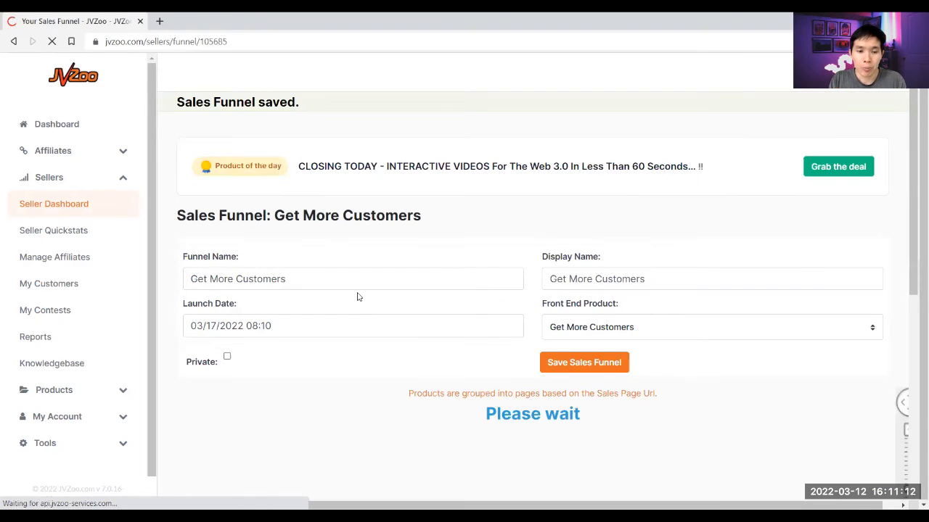
- Add 6 Figure Agency Secrets with Private Label Rights as the upsell for Get More Customers buyers
{"action": "scroll", "coordinate": [354, 319], "scroll_direction": "down", "scroll_amount": 3}
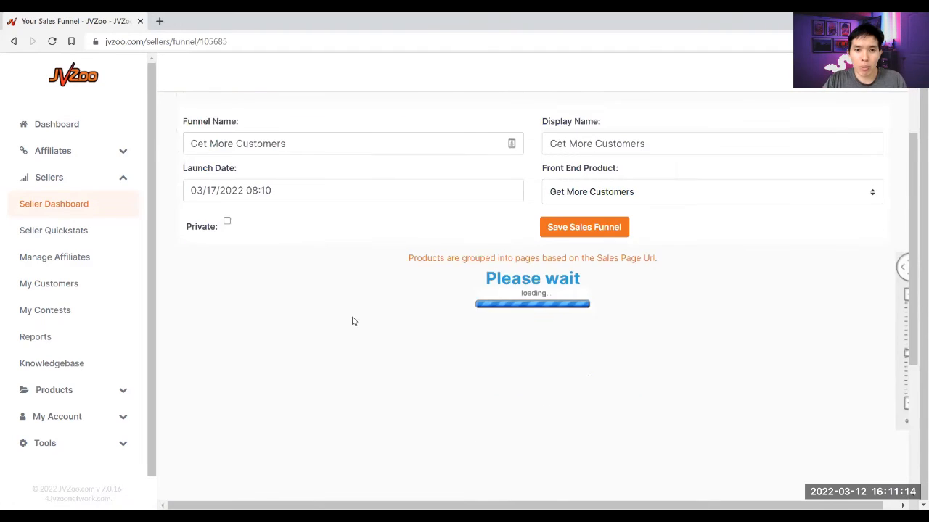
{"action": "scroll", "coordinate": [359, 298], "scroll_direction": "down", "scroll_amount": 3}
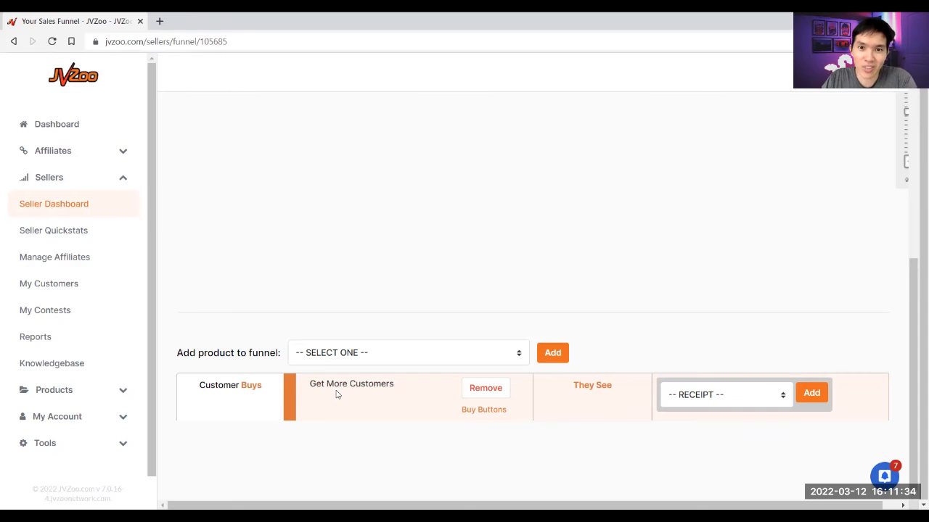
{"action": "left_click", "coordinate": [704, 395]}
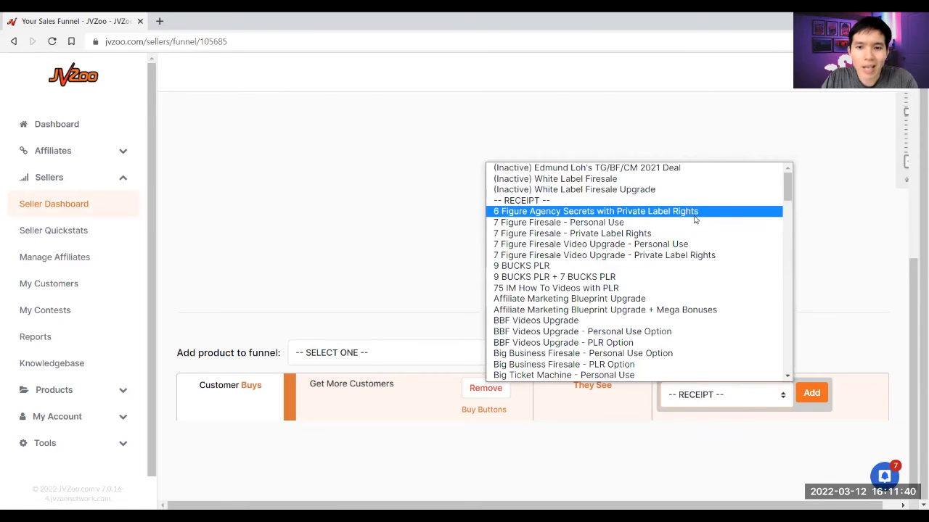
{"action": "left_click", "coordinate": [695, 212]}
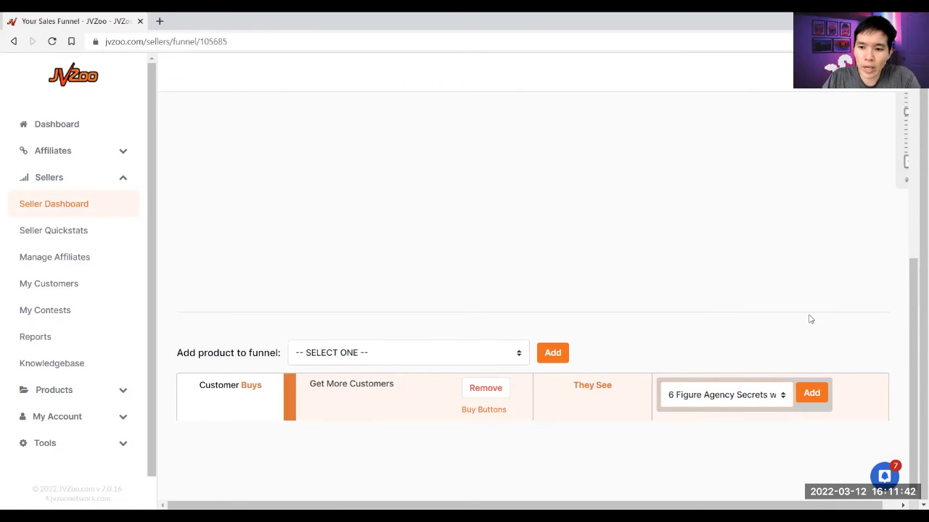
{"action": "left_click", "coordinate": [811, 394]}
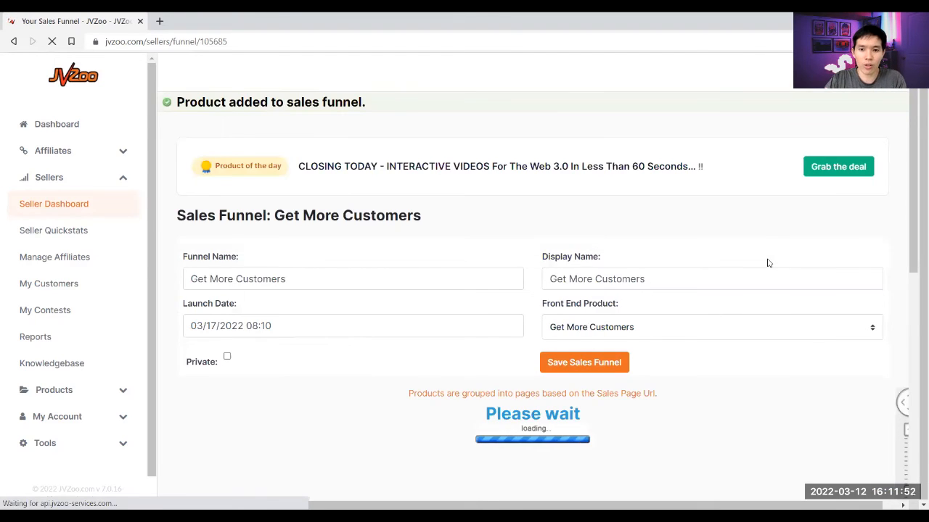
- Add 7 Figure Firesale - Private Label Rights as the downsell for buyers declining 6 Figure Agency Secrets
{"action": "scroll", "coordinate": [751, 253], "scroll_direction": "down", "scroll_amount": 3}
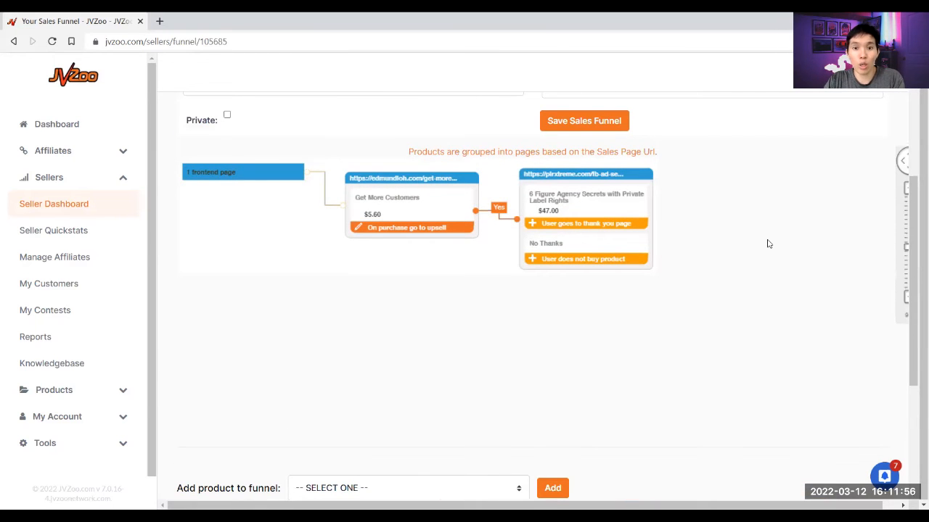
{"action": "scroll", "coordinate": [769, 244], "scroll_direction": "down", "scroll_amount": 3}
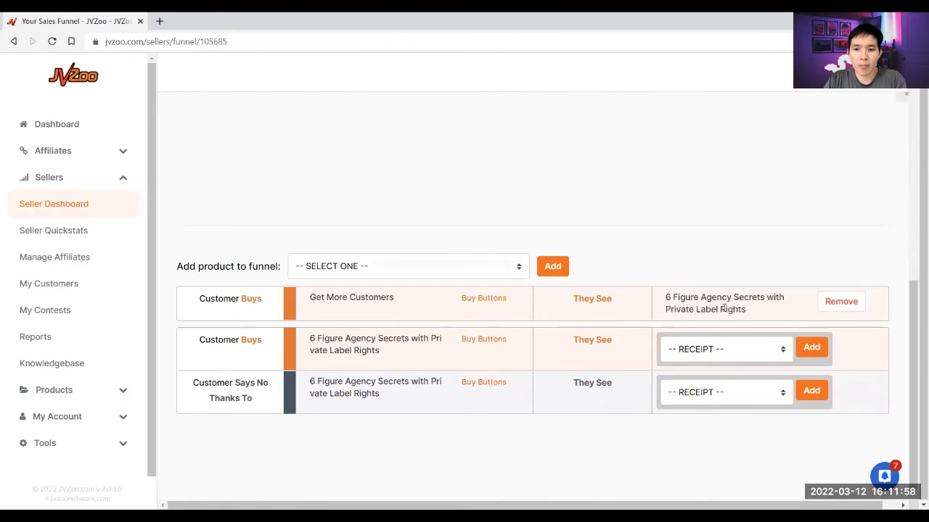
{"action": "scroll", "coordinate": [714, 225], "scroll_direction": "up", "scroll_amount": 2}
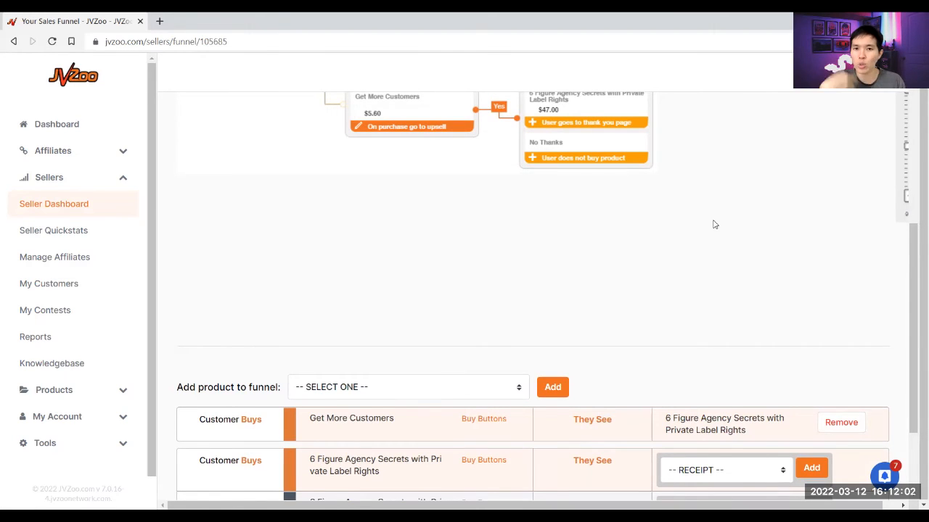
{"action": "scroll", "coordinate": [713, 225], "scroll_direction": "down", "scroll_amount": 2}
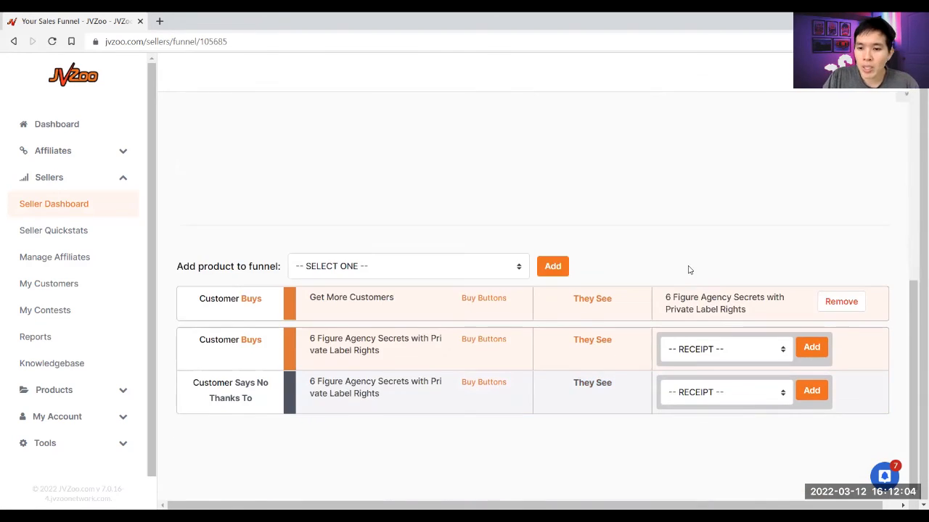
{"action": "left_click", "coordinate": [709, 400]}
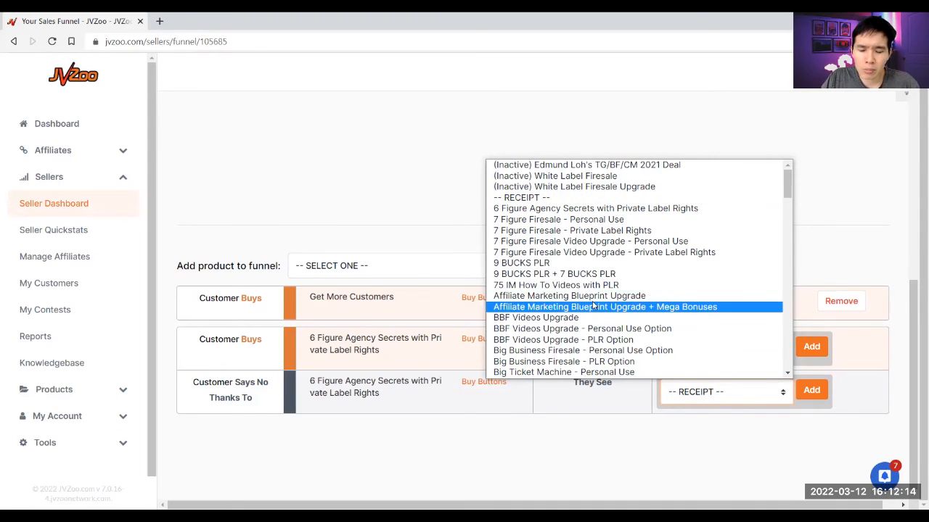
{"action": "left_click", "coordinate": [605, 231]}
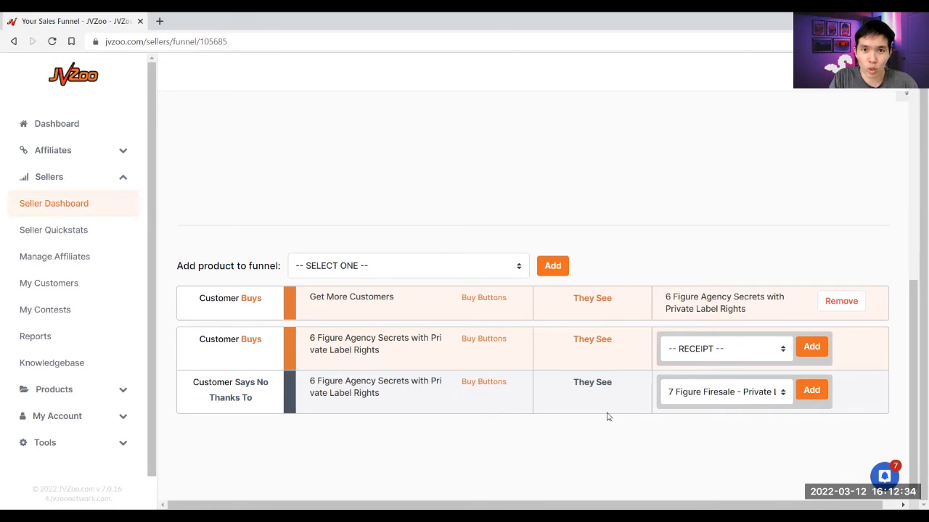
{"action": "left_click", "coordinate": [812, 391]}
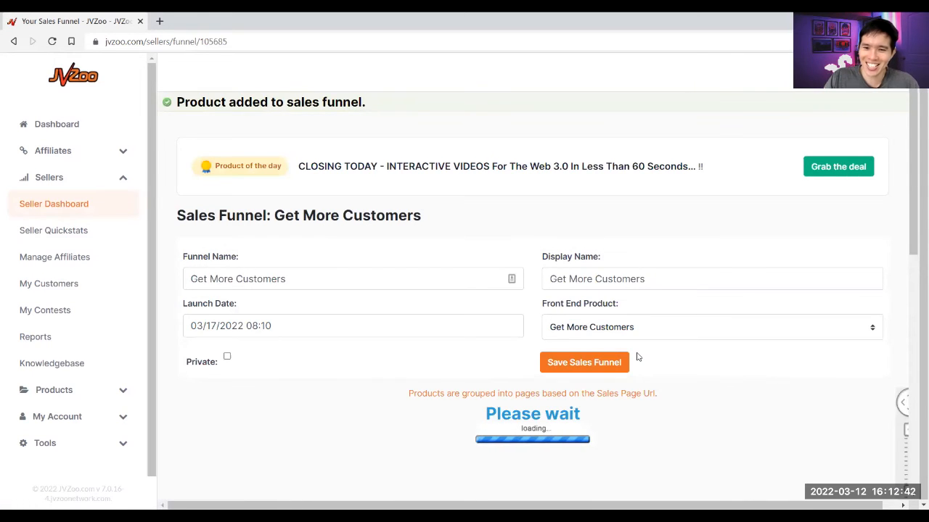
{"action": "scroll", "coordinate": [638, 357], "scroll_direction": "down", "scroll_amount": 5}
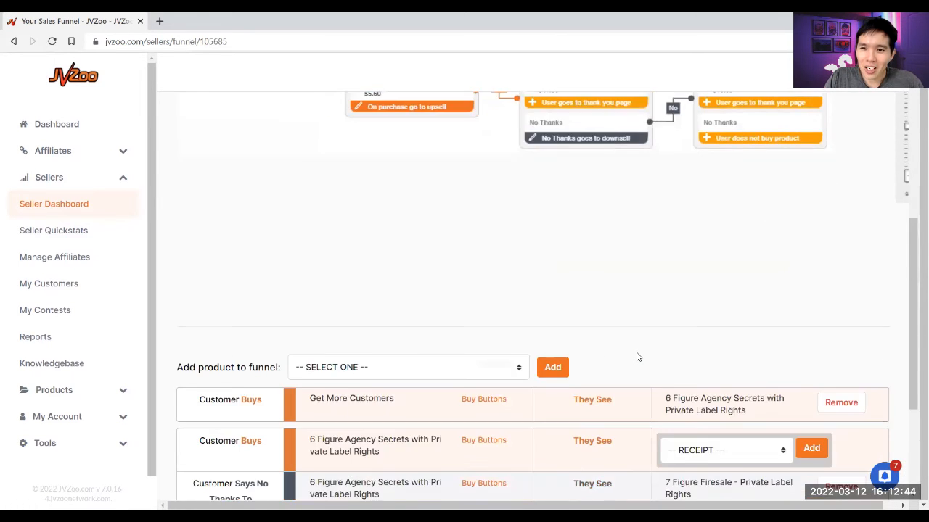
- Add 75 IM How To Videos with PLR as the upsell for 6 Figure Agency Secrets buyers
{"action": "scroll", "coordinate": [638, 357], "scroll_direction": "up", "scroll_amount": 2}
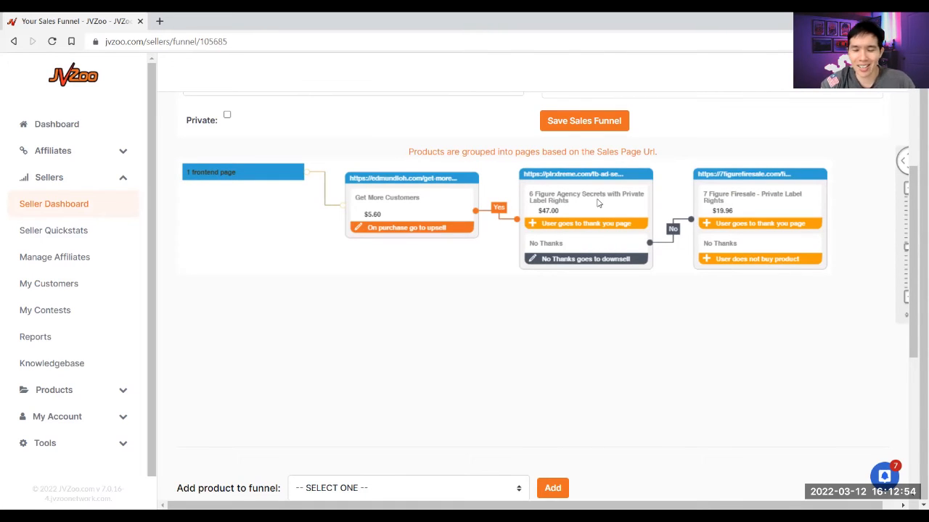
{"action": "scroll", "coordinate": [637, 301], "scroll_direction": "down", "scroll_amount": 4}
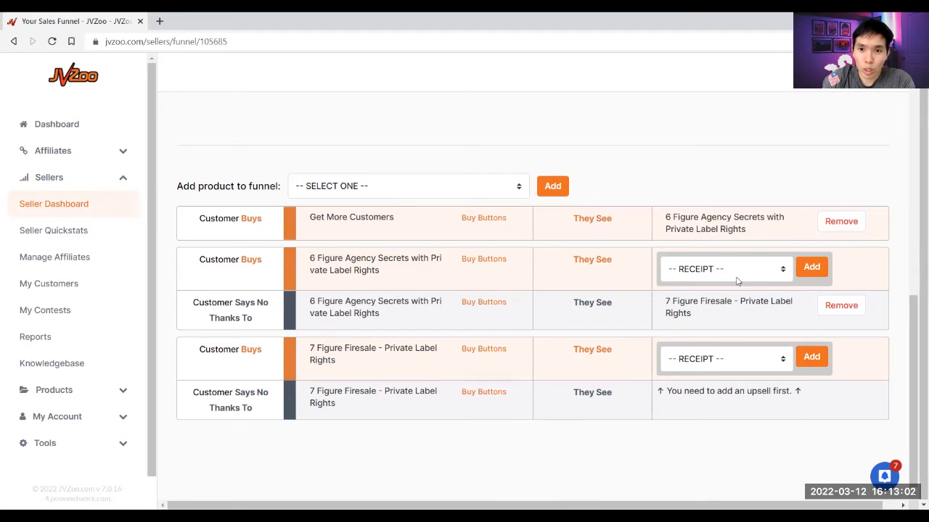
{"action": "left_click", "coordinate": [685, 267]}
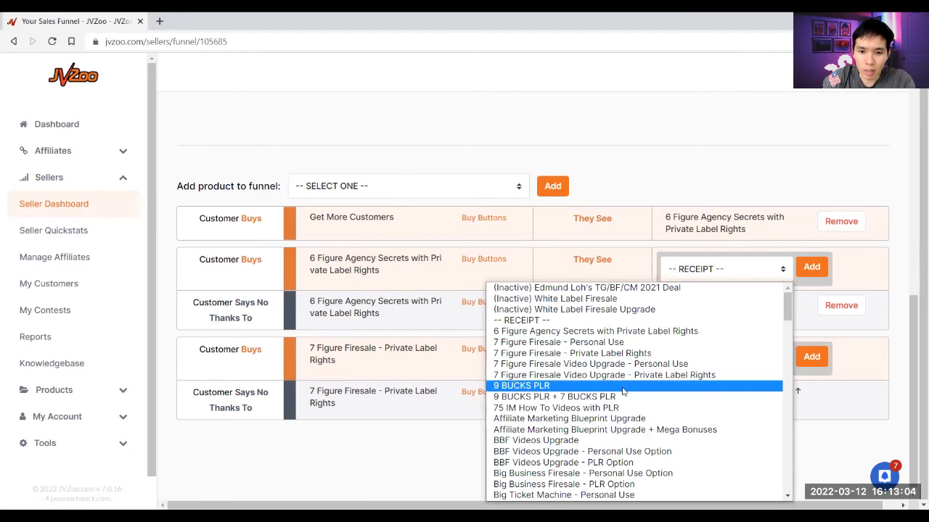
{"action": "left_click", "coordinate": [615, 408]}
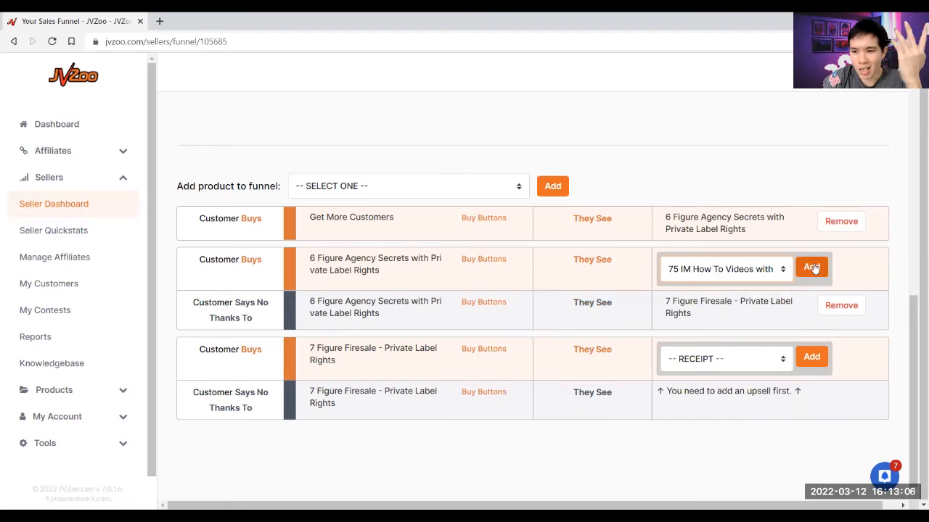
{"action": "left_click", "coordinate": [810, 267]}
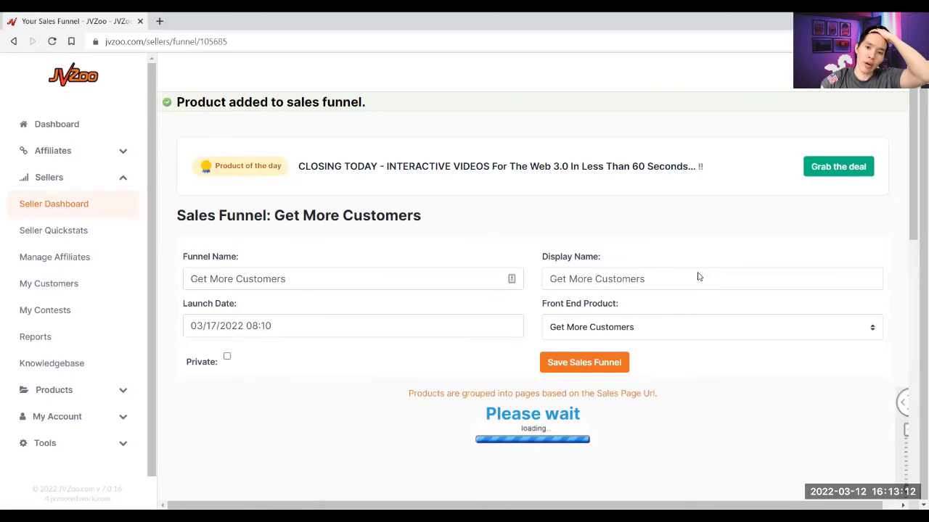
{"action": "scroll", "coordinate": [699, 277], "scroll_direction": "down", "scroll_amount": 2}
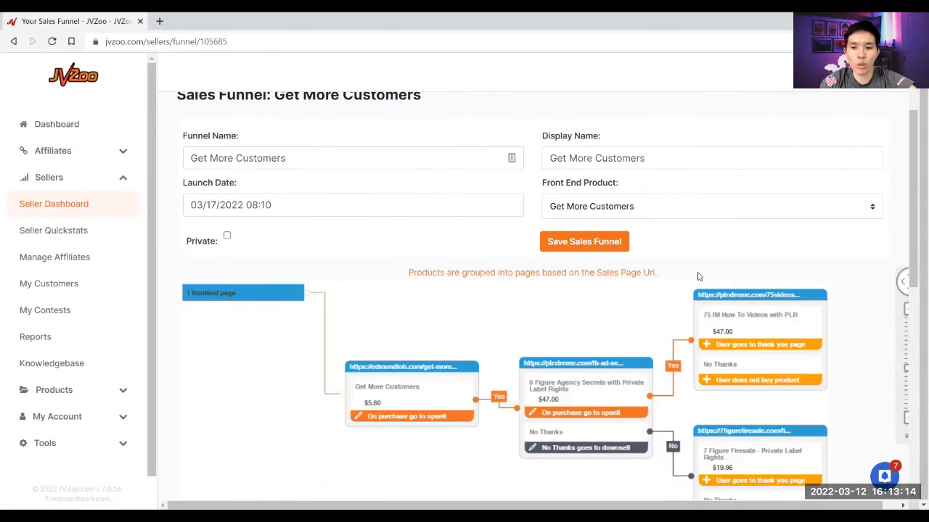
{"action": "scroll", "coordinate": [698, 277], "scroll_direction": "down", "scroll_amount": 1}
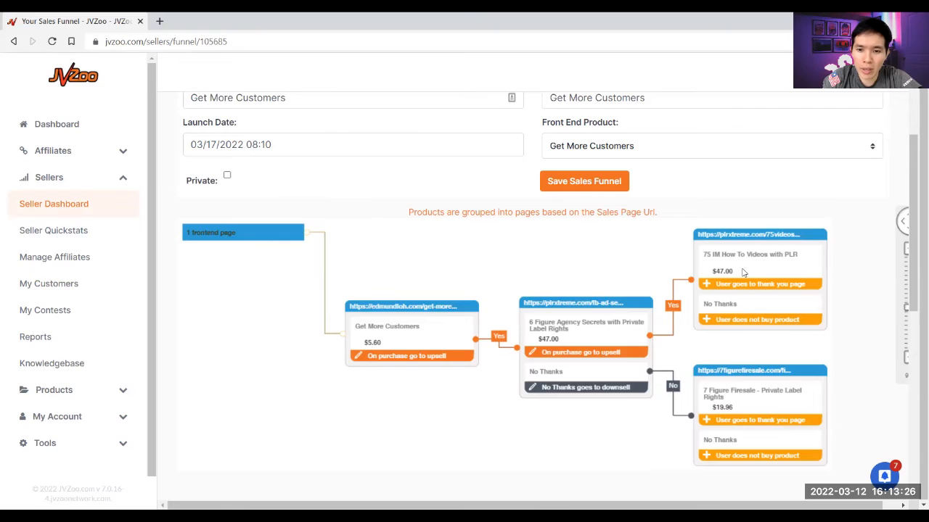
{"action": "scroll", "coordinate": [744, 274], "scroll_direction": "down", "scroll_amount": 1}
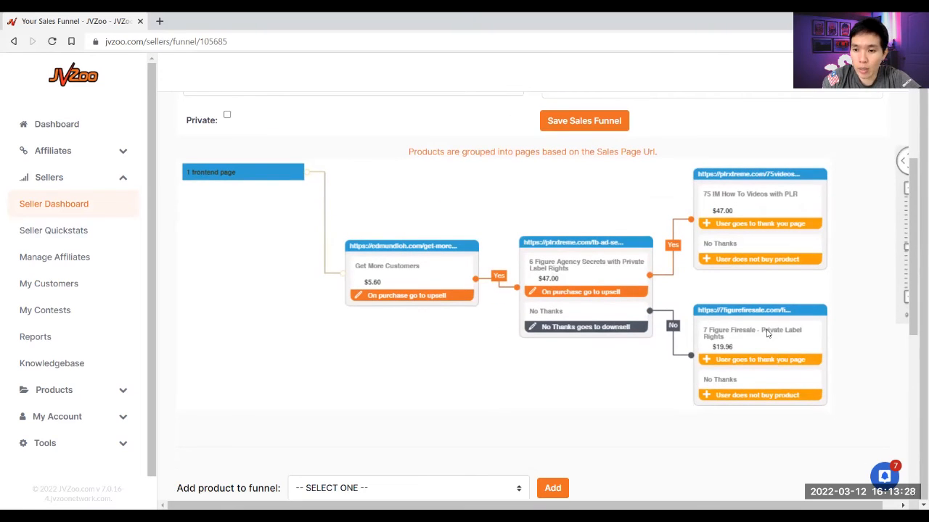
- Pick 75 IM How To Videos with PLR as the upsell for 7 Figure Firesale buyers
{"action": "scroll", "coordinate": [703, 351], "scroll_direction": "down", "scroll_amount": 1}
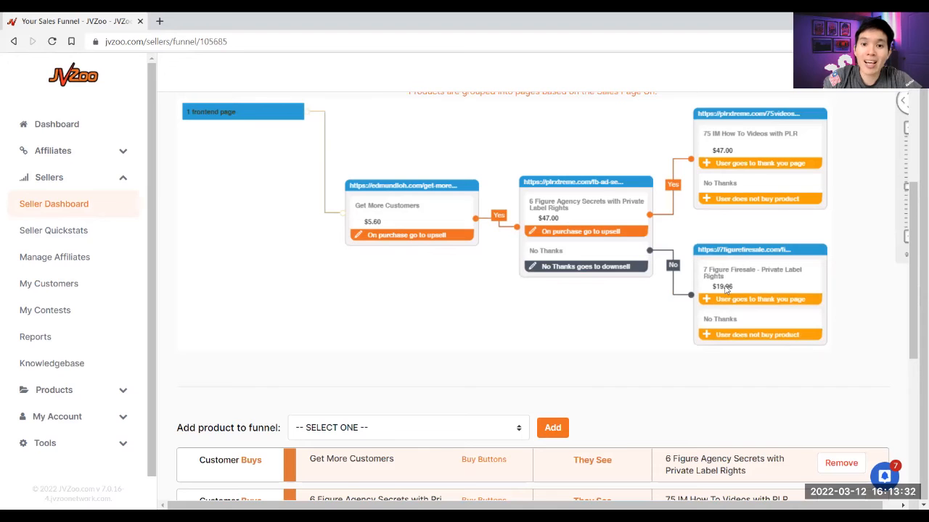
{"action": "scroll", "coordinate": [726, 289], "scroll_direction": "down", "scroll_amount": 5}
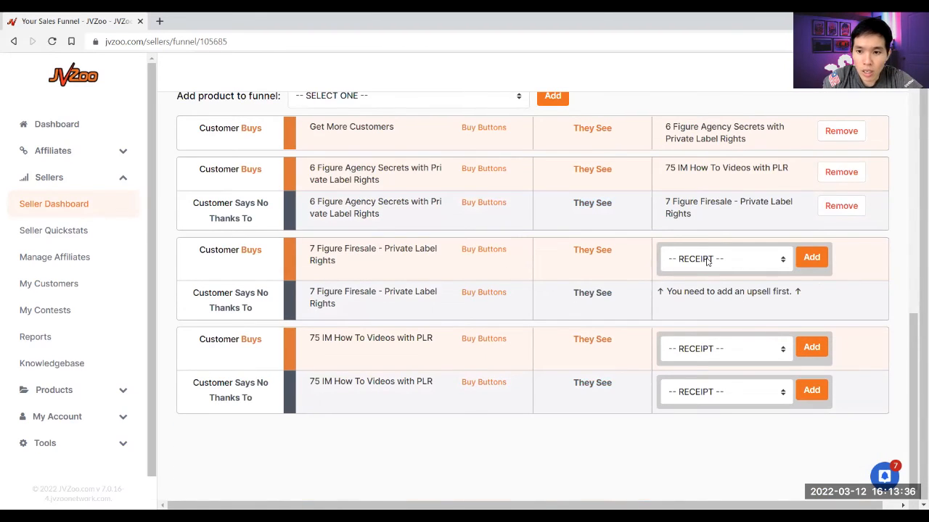
{"action": "left_click", "coordinate": [708, 261]}
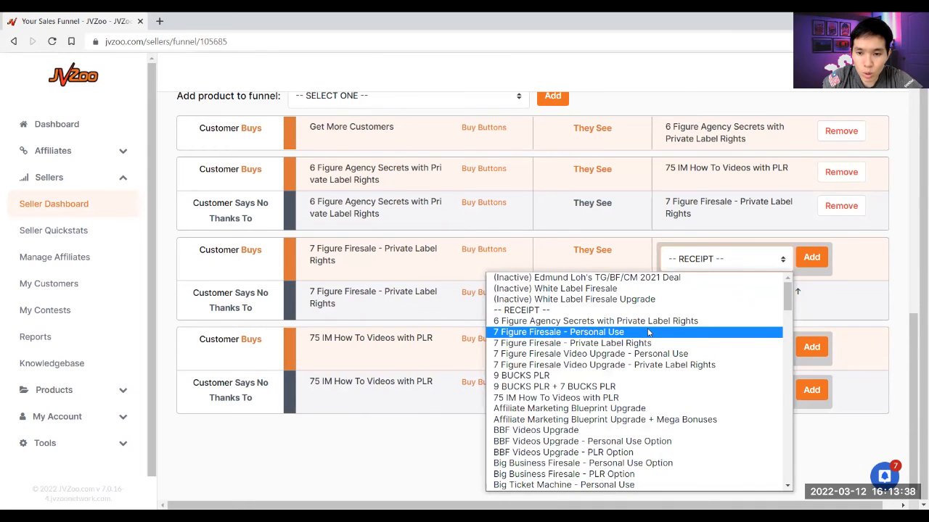
{"action": "left_click", "coordinate": [701, 272]}
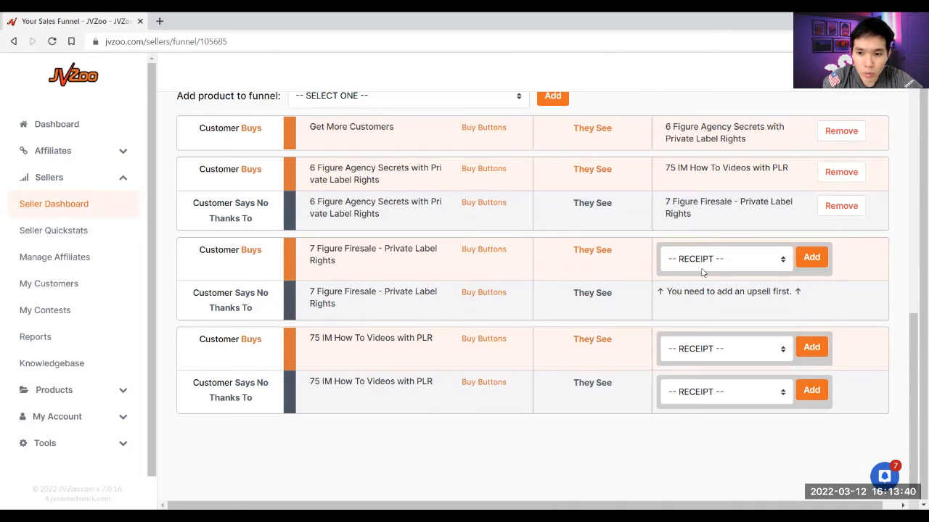
{"action": "left_click", "coordinate": [702, 269]}
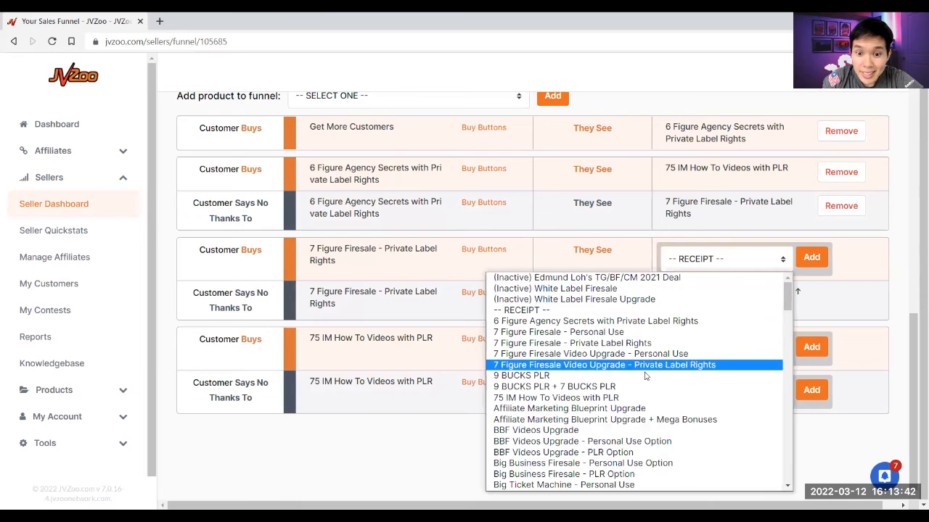
{"action": "left_click", "coordinate": [644, 398]}
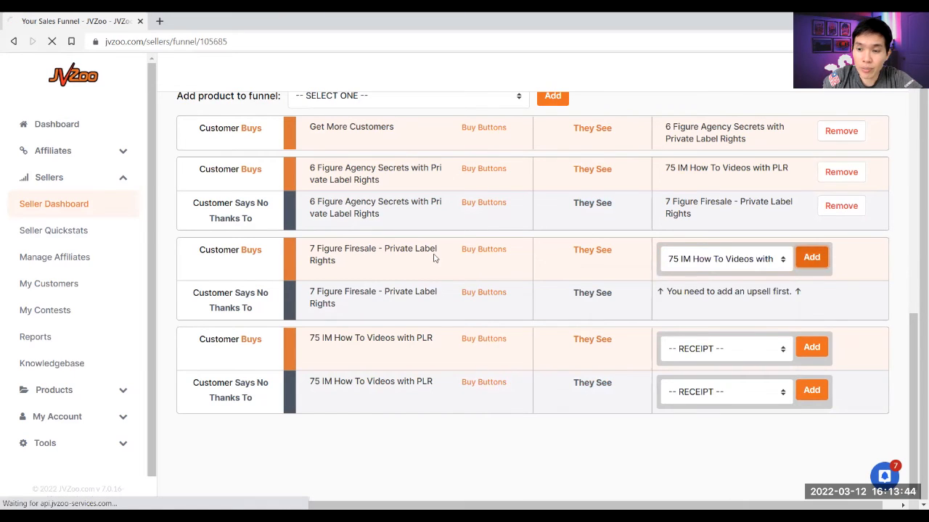
- Review the funnel diagram linking 7 Figure Firesale to the 75 IM upsell, then save the funnel
{"action": "scroll", "coordinate": [427, 257], "scroll_direction": "up", "scroll_amount": 3}
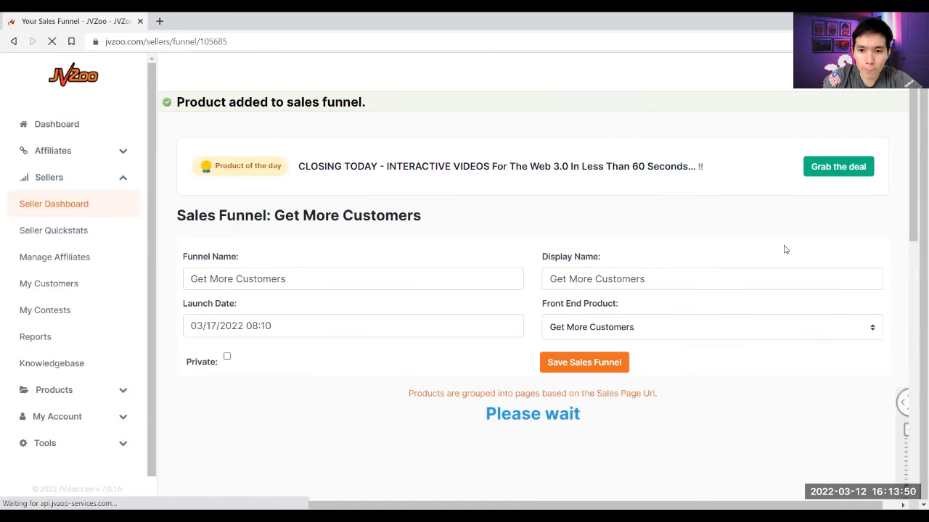
{"action": "scroll", "coordinate": [669, 232], "scroll_direction": "down", "scroll_amount": 2}
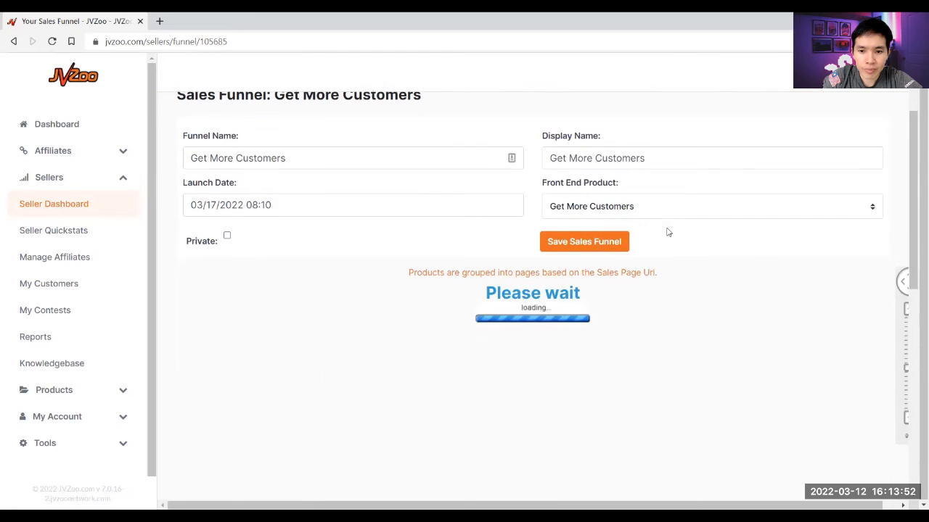
{"action": "scroll", "coordinate": [704, 275], "scroll_direction": "down", "scroll_amount": 2}
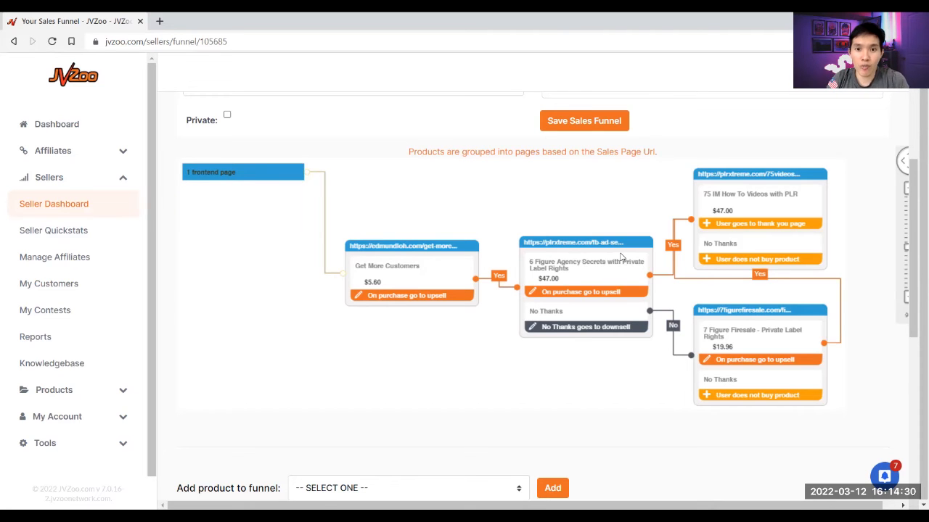
{"action": "scroll", "coordinate": [621, 258], "scroll_direction": "up", "scroll_amount": 3}
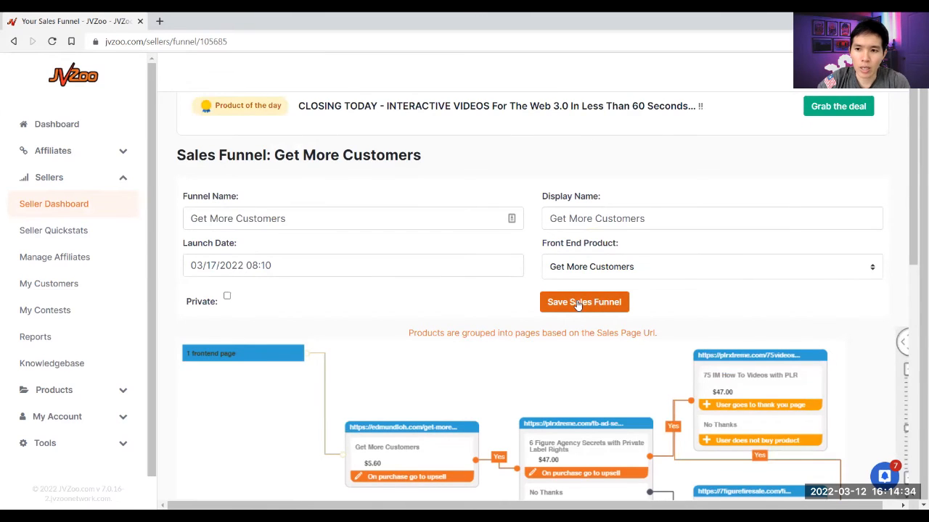
{"action": "scroll", "coordinate": [579, 369], "scroll_direction": "down", "scroll_amount": 5}
{"action": "scroll", "coordinate": [578, 369], "scroll_direction": "down", "scroll_amount": 4}
{"action": "scroll", "coordinate": [580, 346], "scroll_direction": "up", "scroll_amount": 9}
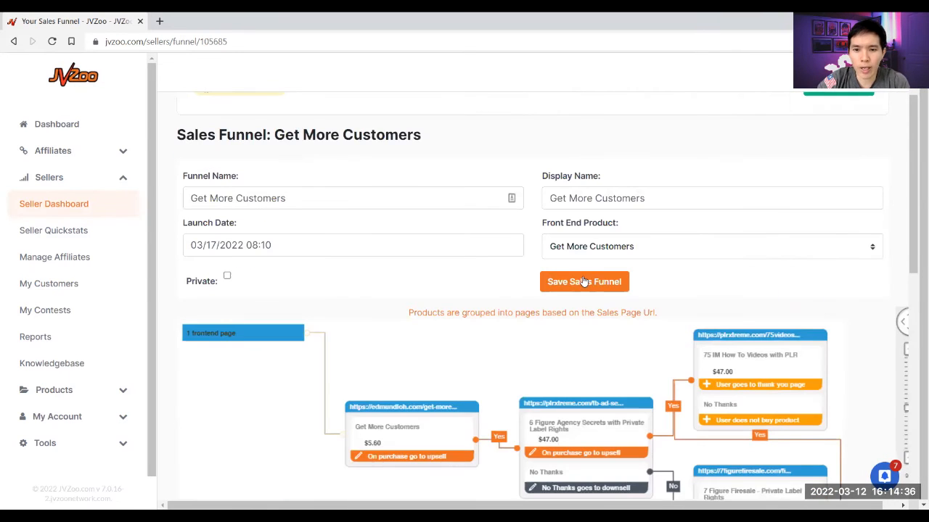
{"action": "left_click", "coordinate": [584, 282]}
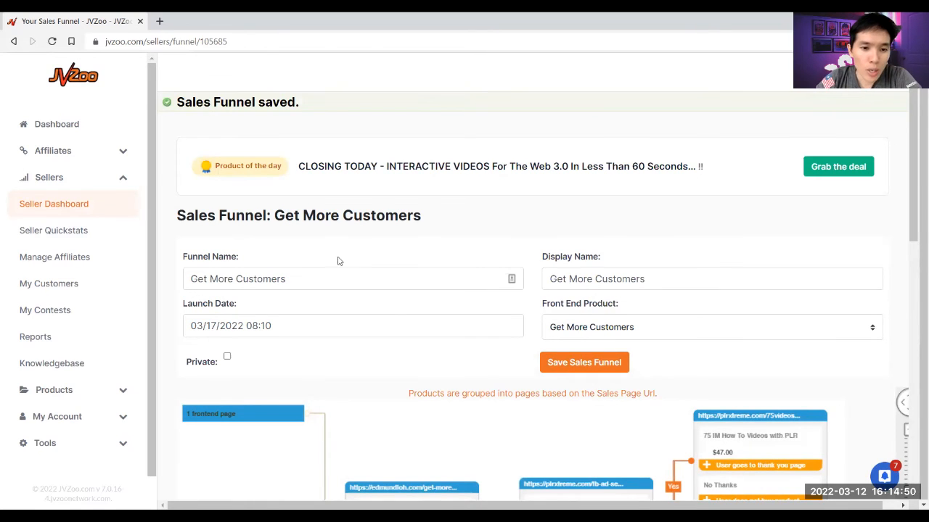
- Scroll down to the saved funnel's Customer Buys / They See step table
{"action": "scroll", "coordinate": [398, 318], "scroll_direction": "down", "scroll_amount": 3}
{"action": "scroll", "coordinate": [400, 319], "scroll_direction": "down", "scroll_amount": 5}
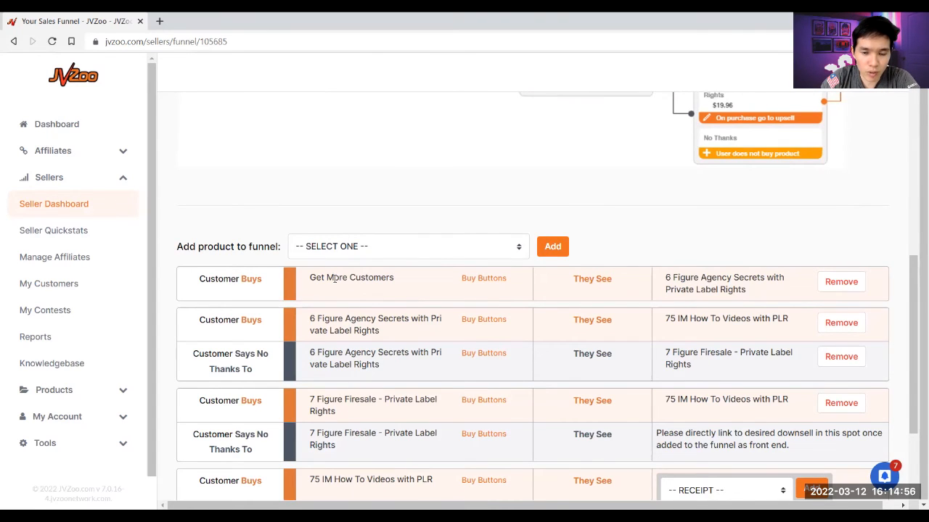
- Open the Get More Customers buy button codes and select the Button #2 'Only $5.60!' HTML
{"action": "left_click", "coordinate": [483, 279]}
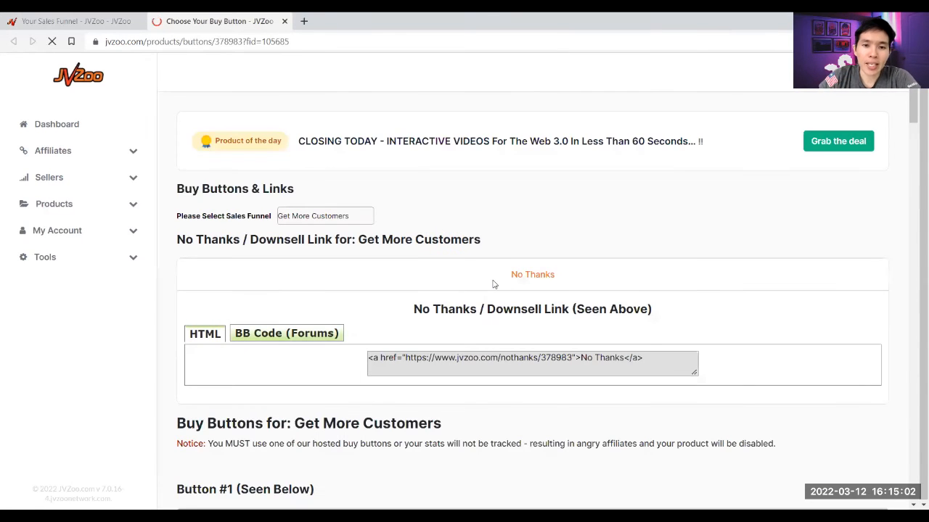
{"action": "scroll", "coordinate": [493, 285], "scroll_direction": "down", "scroll_amount": 5}
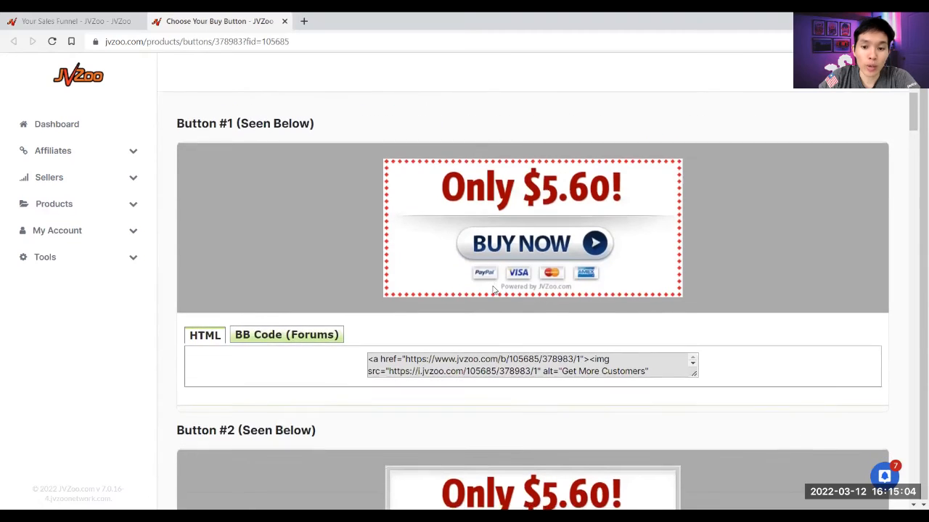
{"action": "scroll", "coordinate": [493, 291], "scroll_direction": "down", "scroll_amount": 3}
{"action": "left_click_drag", "start_coordinate": [903, 141], "coordinate": [912, 114]}
{"action": "scroll", "coordinate": [549, 222], "scroll_direction": "up", "scroll_amount": 1}
{"action": "left_click", "coordinate": [543, 218]}
{"action": "scroll", "coordinate": [526, 412], "scroll_direction": "down", "scroll_amount": 2}
{"action": "left_click", "coordinate": [526, 411]}
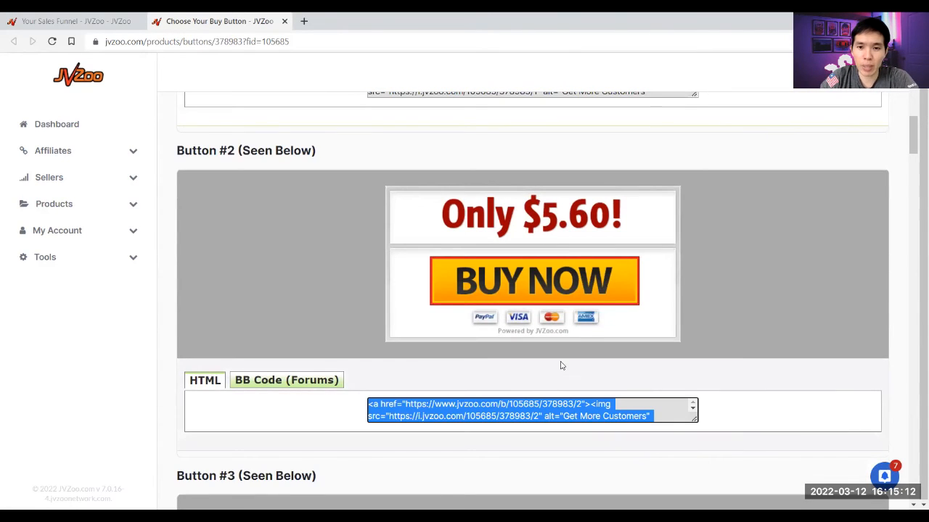
{"action": "scroll", "coordinate": [585, 342], "scroll_direction": "down", "scroll_amount": 1}
{"action": "left_click_drag", "start_coordinate": [916, 152], "coordinate": [715, 202]}
{"action": "scroll", "coordinate": [643, 250], "scroll_direction": "up", "scroll_amount": 1}
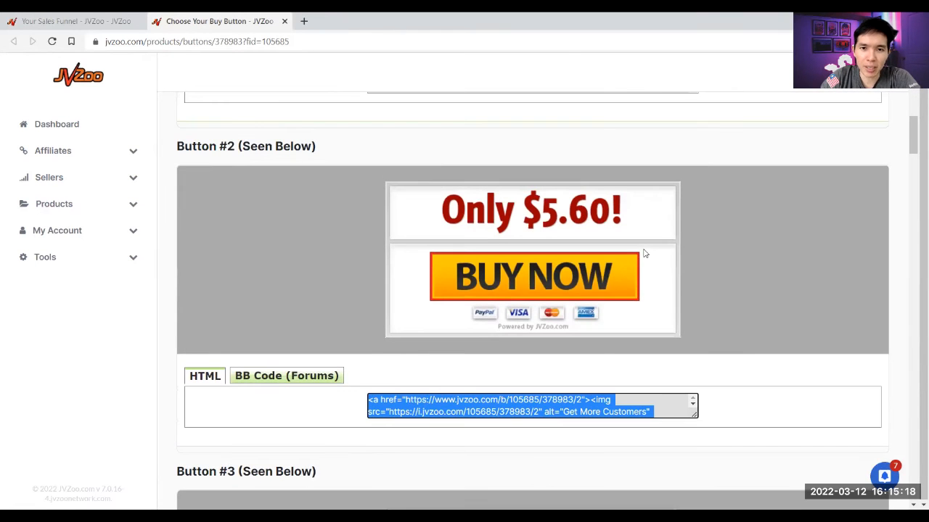
{"action": "scroll", "coordinate": [644, 253], "scroll_direction": "down", "scroll_amount": 1}
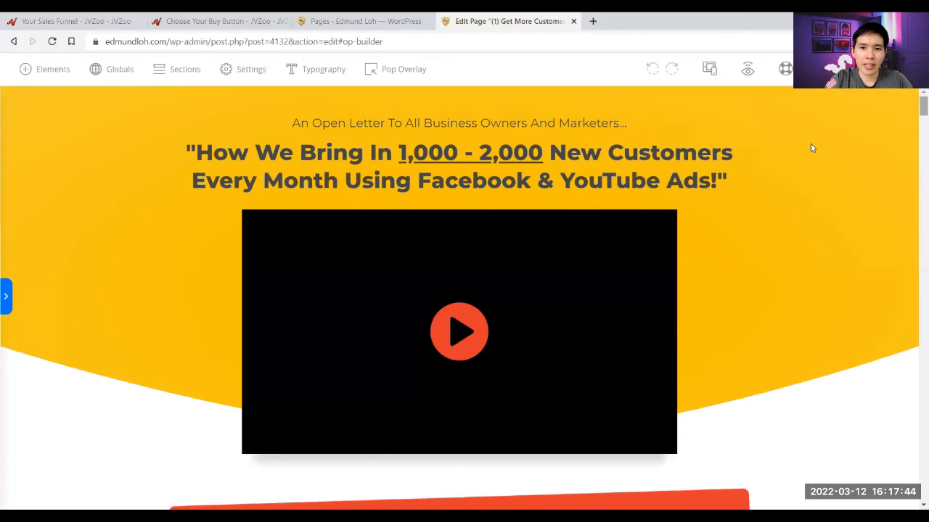
{"action": "scroll", "coordinate": [542, 285], "scroll_direction": "down", "scroll_amount": 1}
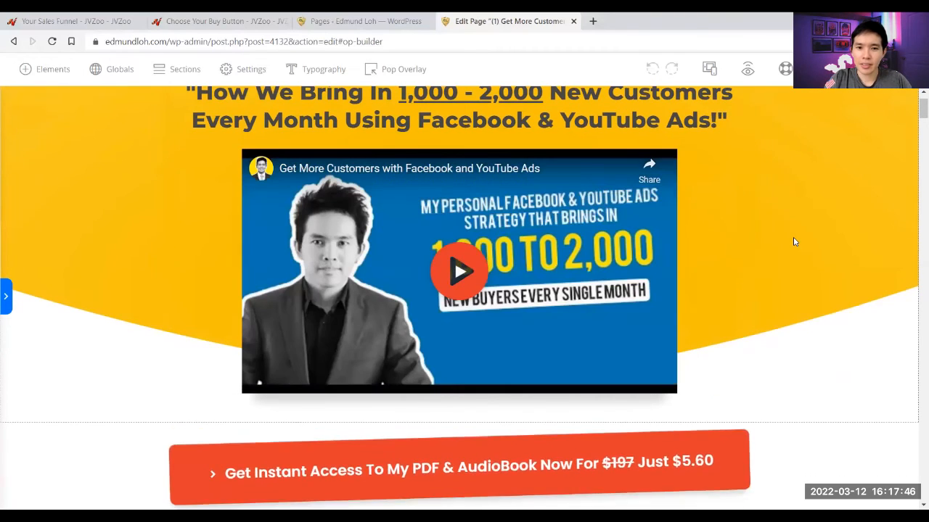
{"action": "left_click", "coordinate": [794, 243]}
{"action": "scroll", "coordinate": [794, 242], "scroll_direction": "up", "scroll_amount": 1}
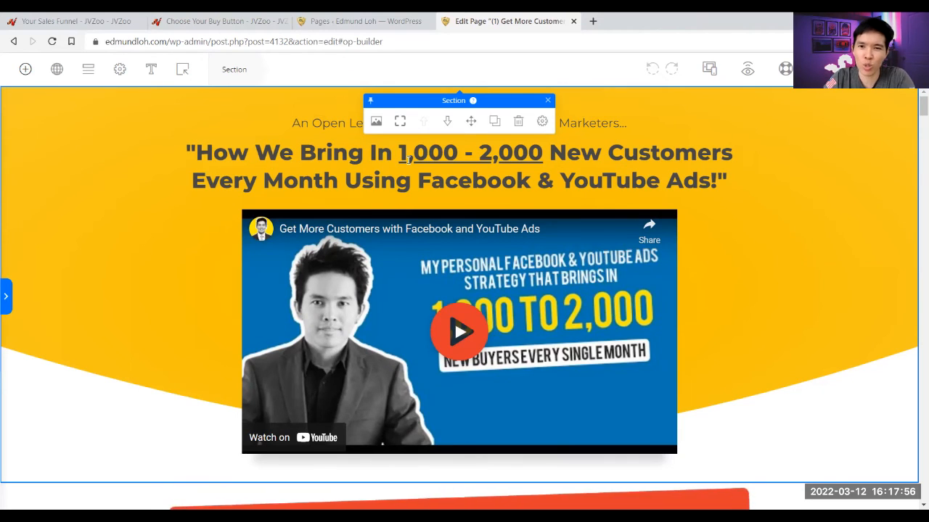
{"action": "left_click", "coordinate": [259, 25]}
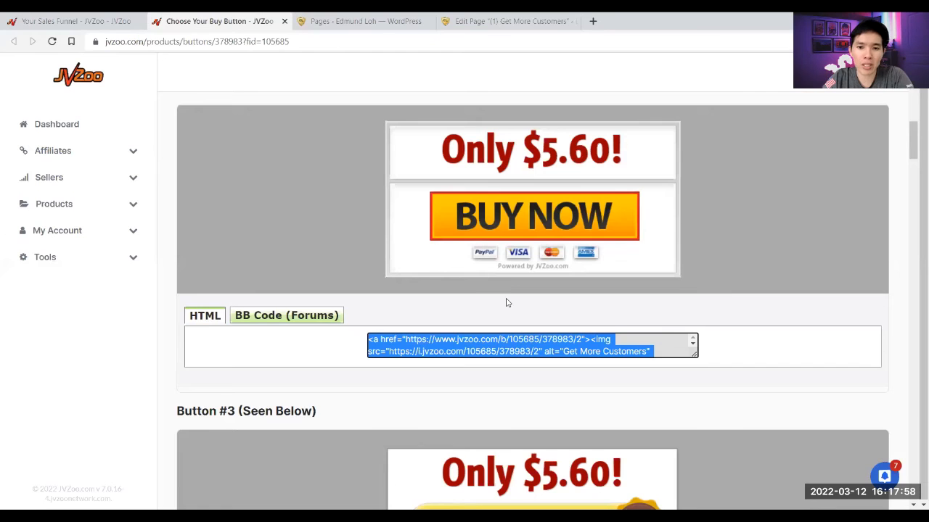
- Copy the Button #2 HTML code and return to the OptimizePress sales page editor
{"action": "right_click", "coordinate": [451, 347]}
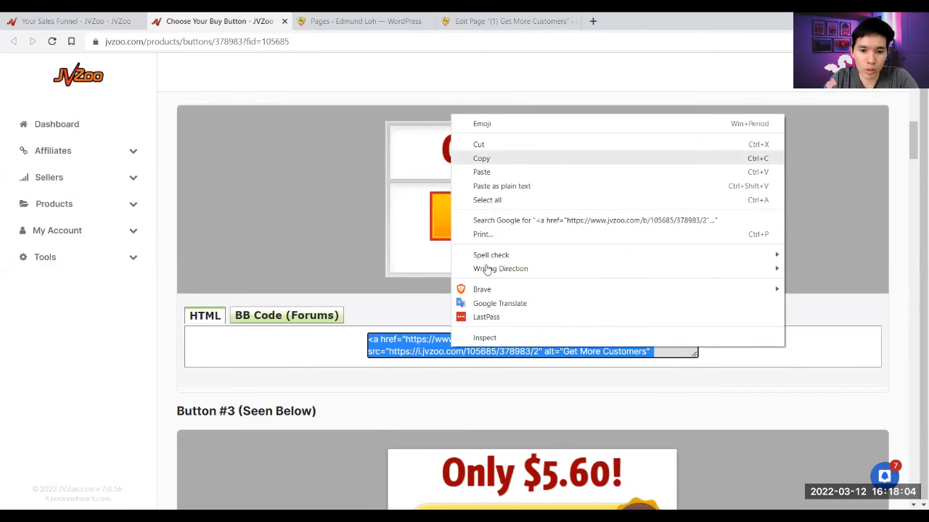
{"action": "key", "text": "ctrl+Tab"}
{"action": "key", "text": "ctrl+Tab"}
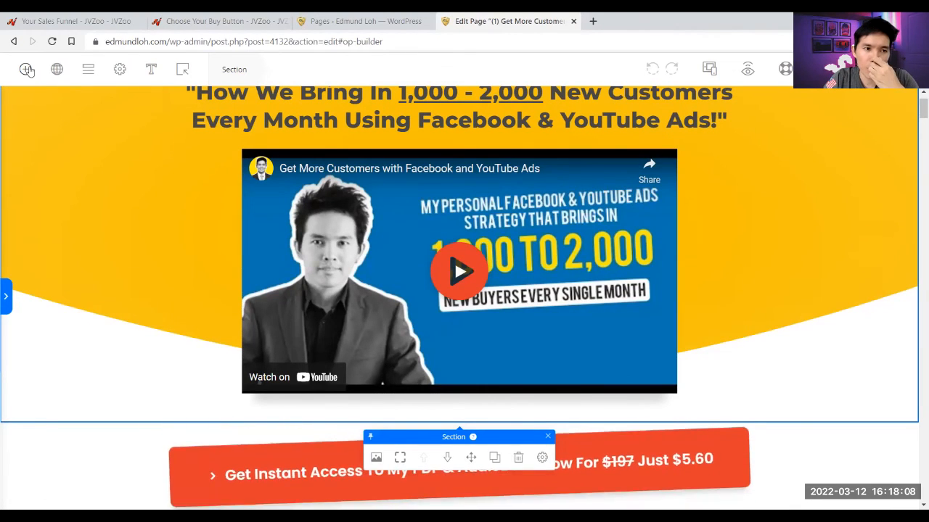
- Add a Custom HTML element below the bullet list and paste in the JVZoo buy-button code
{"action": "left_click_drag", "start_coordinate": [917, 281], "coordinate": [914, 401]}
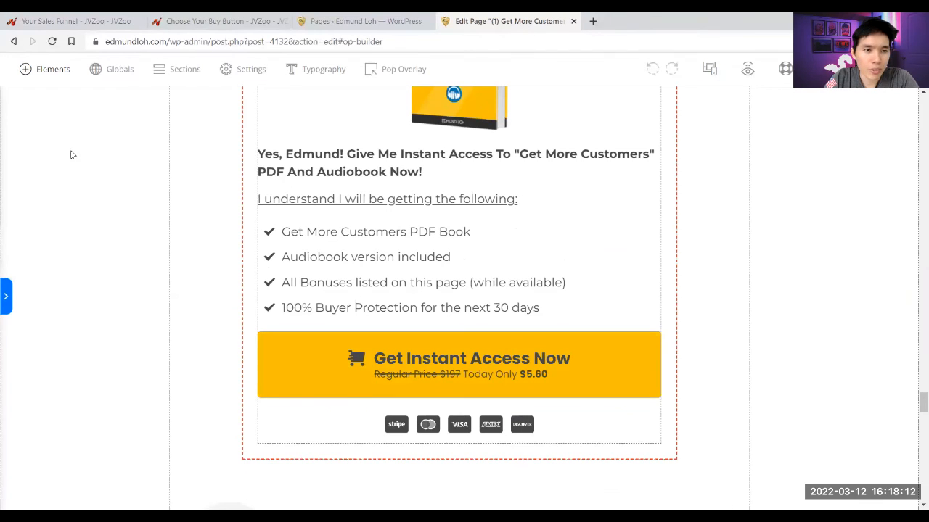
{"action": "left_click", "coordinate": [43, 69]}
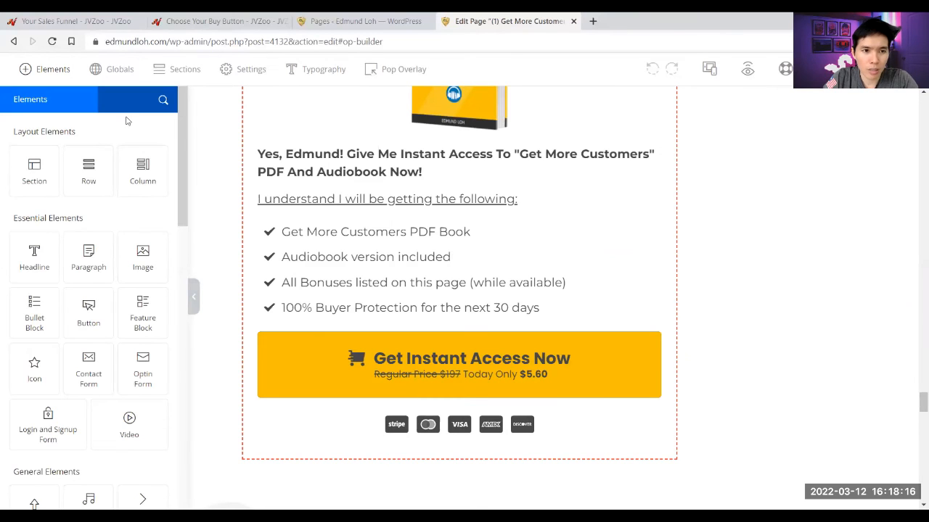
{"action": "type", "text": "hy"}
{"action": "type", "text": "ml"}
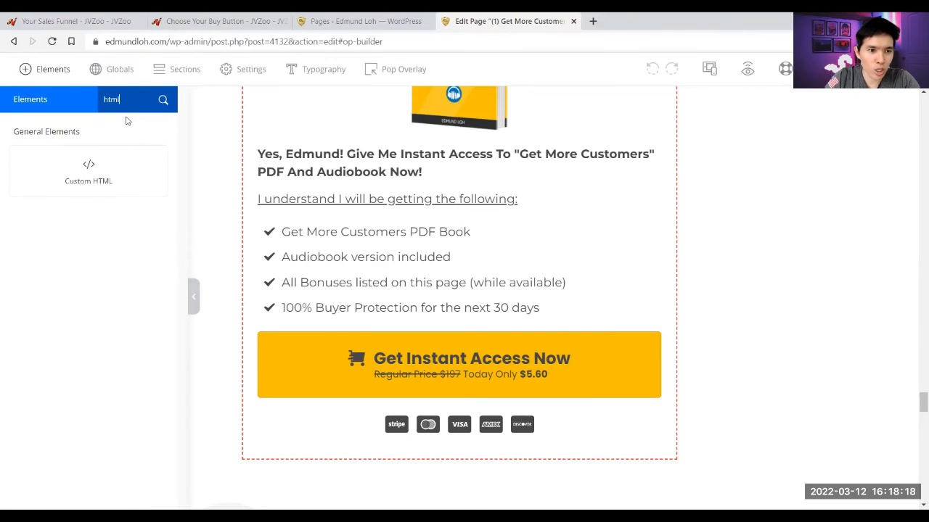
{"action": "mouse_move", "coordinate": [245, 215]}
{"action": "left_mouse_down"}
{"action": "mouse_move", "coordinate": [352, 260]}
{"action": "mouse_move", "coordinate": [444, 320]}
{"action": "left_mouse_up"}
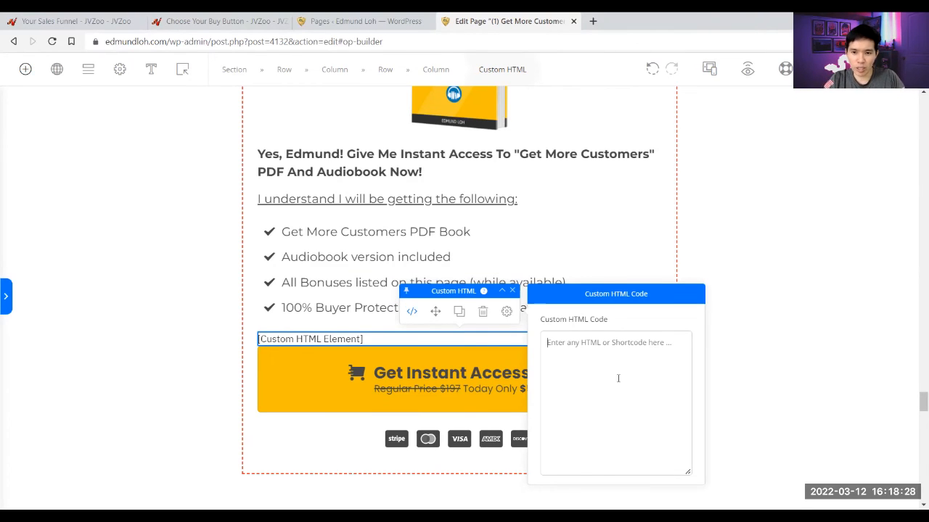
{"action": "type", "text": "<a href=\"https://www.jvzoo.com/b/105685/378983/2\"><img src=\"https://i.jvzoo.com/105685/378983/2\" alt=\"Get More Customers\" border=\"0\" /></a>"}
{"action": "right_click", "coordinate": [616, 381]}
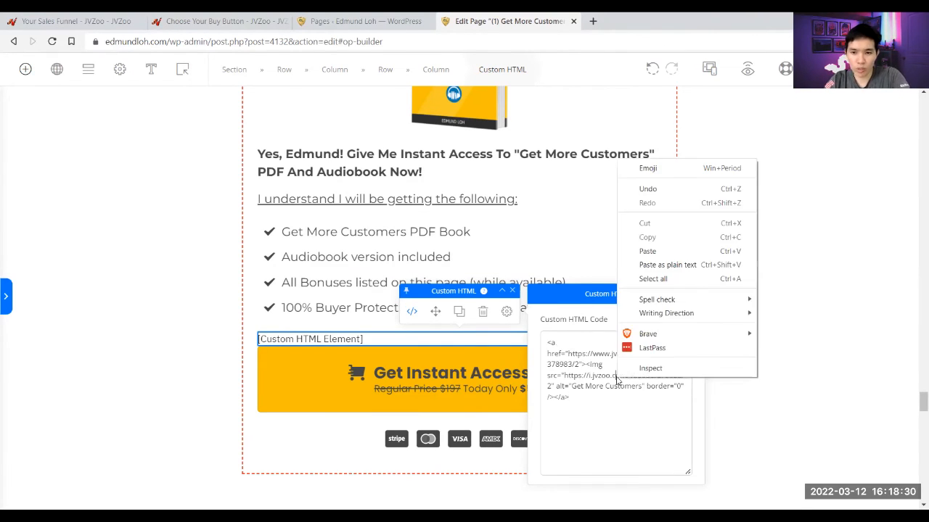
{"action": "left_click", "coordinate": [608, 396]}
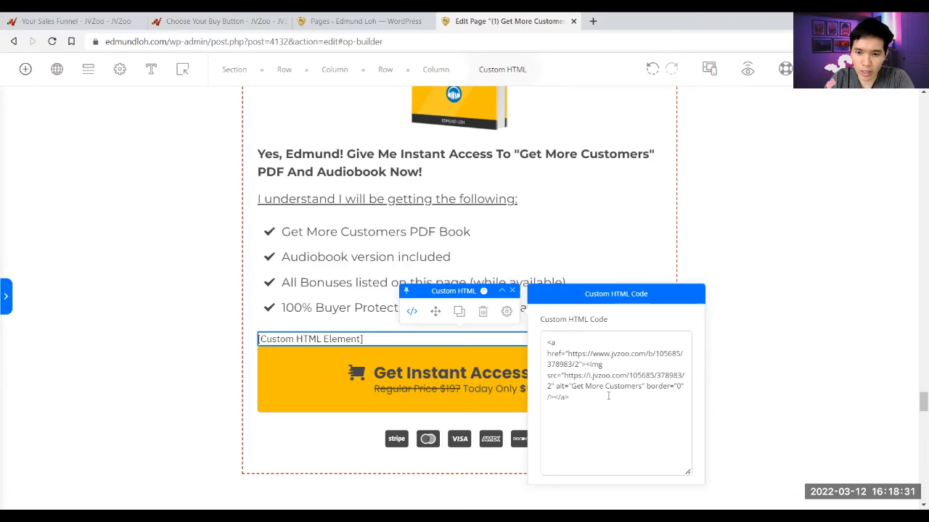
- Place the Custom HTML element above the Get Instant Access Now button and preview the page
{"action": "left_click", "coordinate": [748, 305]}
{"action": "left_click_drag", "start_coordinate": [433, 321], "coordinate": [452, 328]}
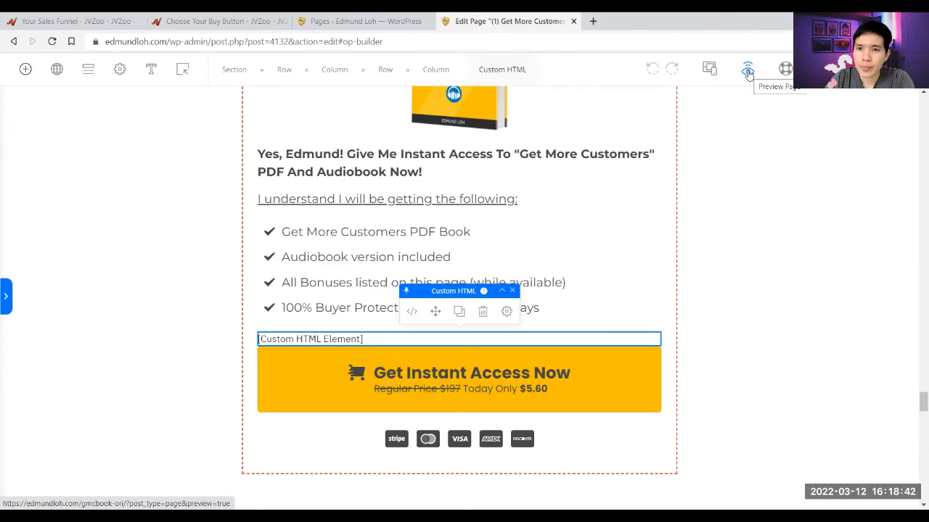
{"action": "left_click", "coordinate": [748, 73]}
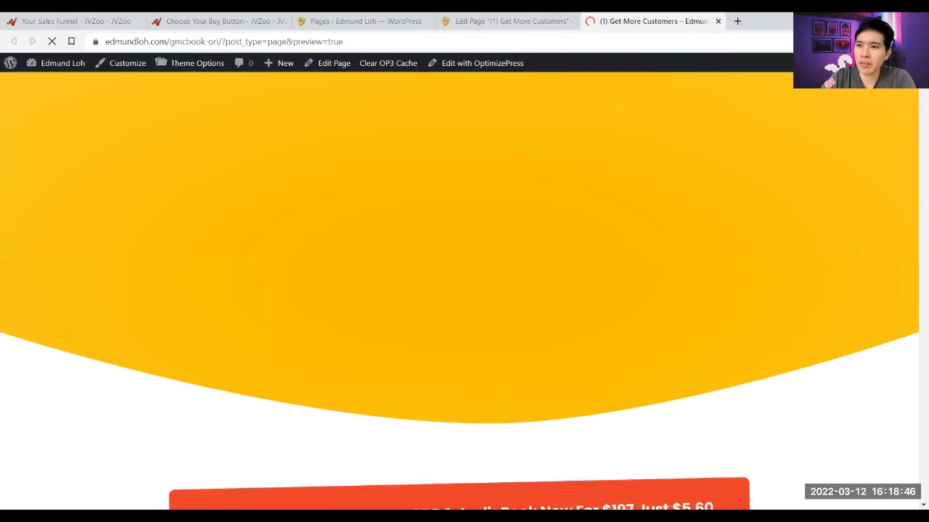
- Check the 'Only $5.60!' JVZoo button in the preview, then return to the page editor
{"action": "scroll", "coordinate": [898, 376], "scroll_direction": "down", "scroll_amount": 10}
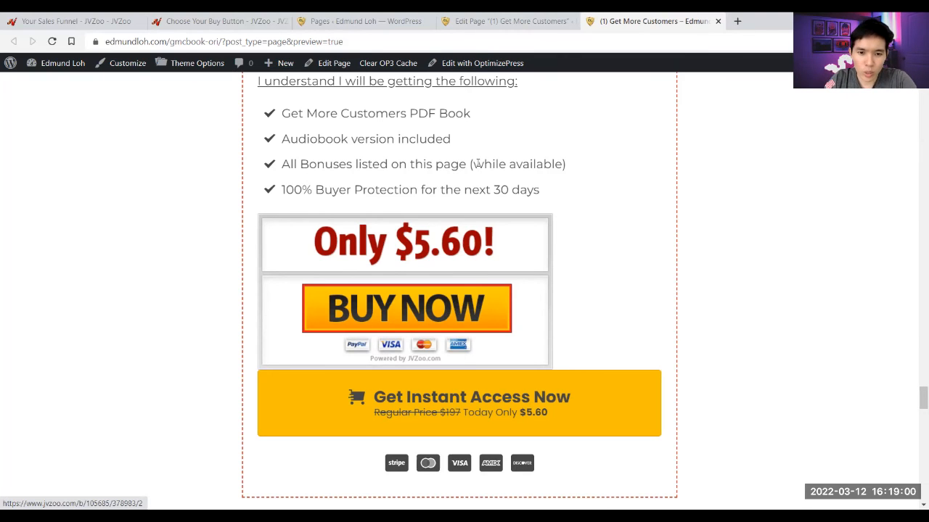
{"action": "key", "text": "ctrl+shift+Tab"}
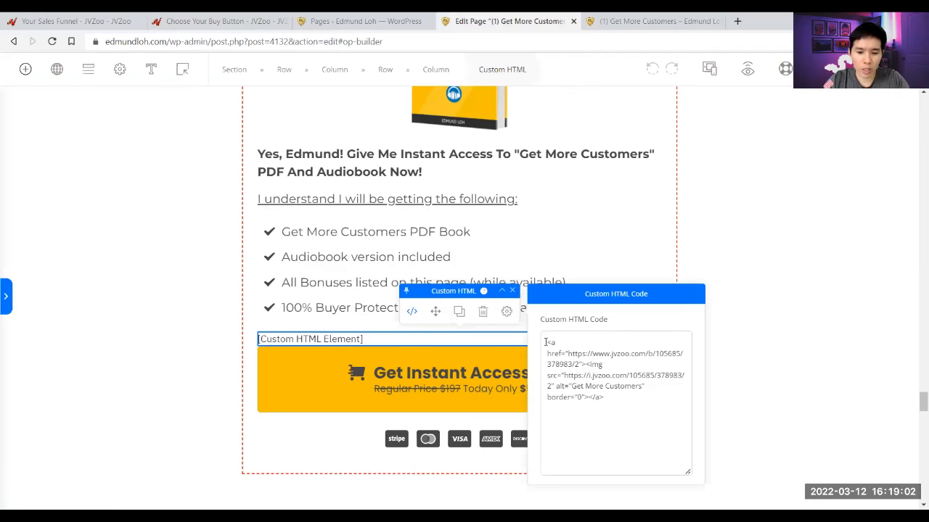
- Wrap the JVZoo buy-button code in <center> and </center> tags
{"action": "left_click", "coordinate": [546, 342]}
{"action": "type", "text": "<center>"}
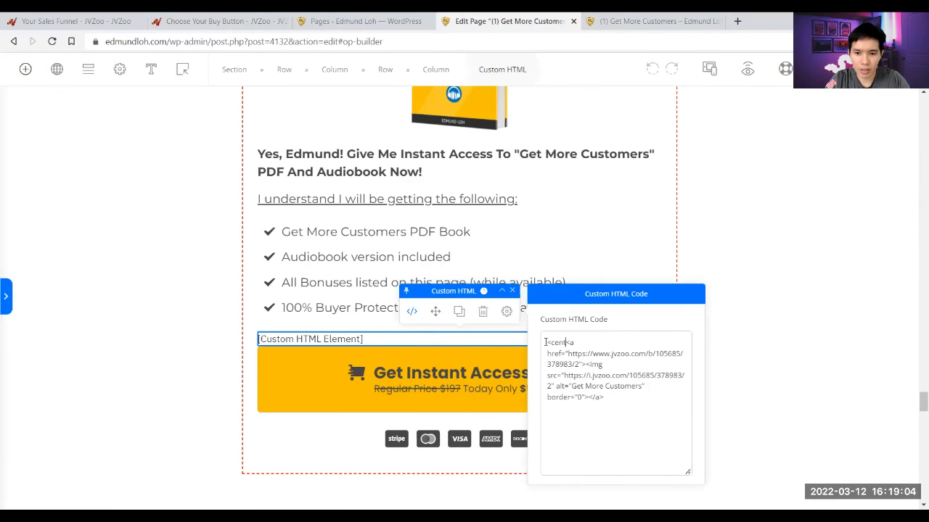
{"action": "type", "text": "/center>"}
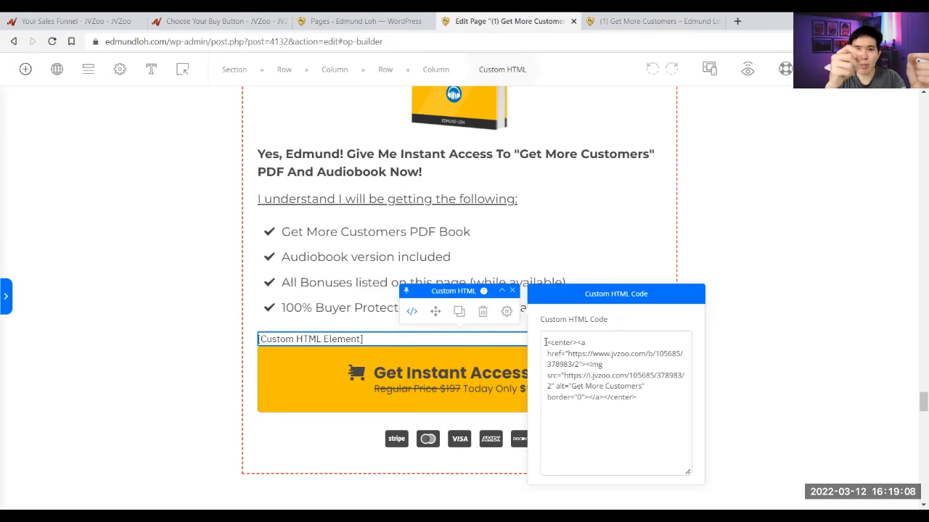
{"action": "left_click", "coordinate": [576, 343]}
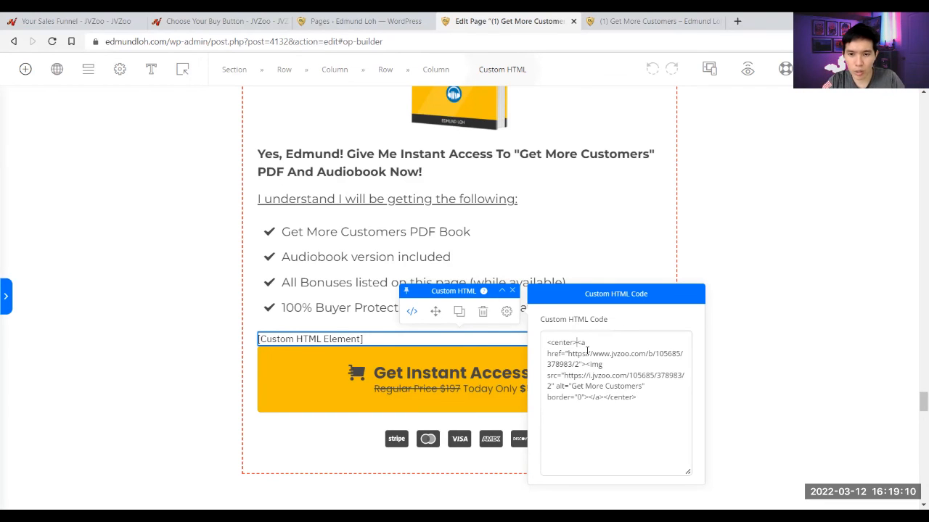
- Add space below the Custom HTML element in its settings
{"action": "left_click", "coordinate": [506, 311]}
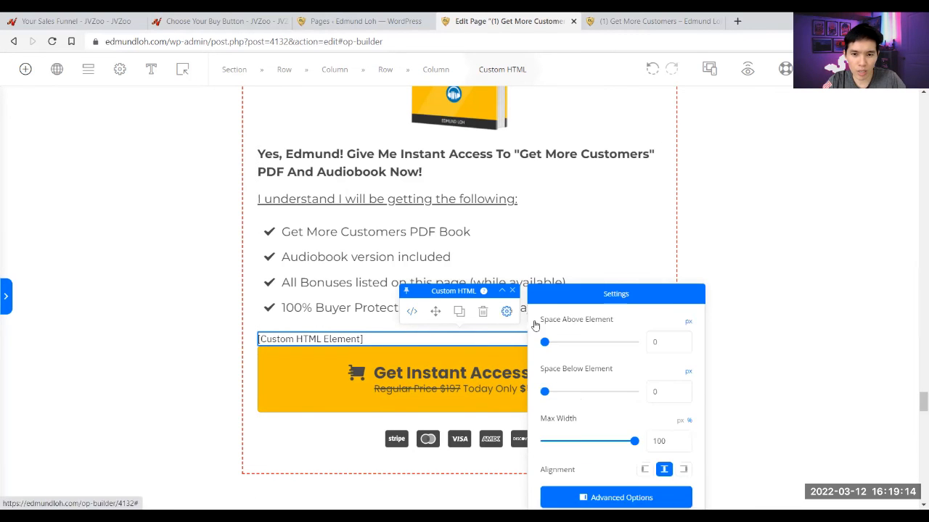
{"action": "left_click", "coordinate": [658, 378]}
{"action": "left_click", "coordinate": [761, 271]}
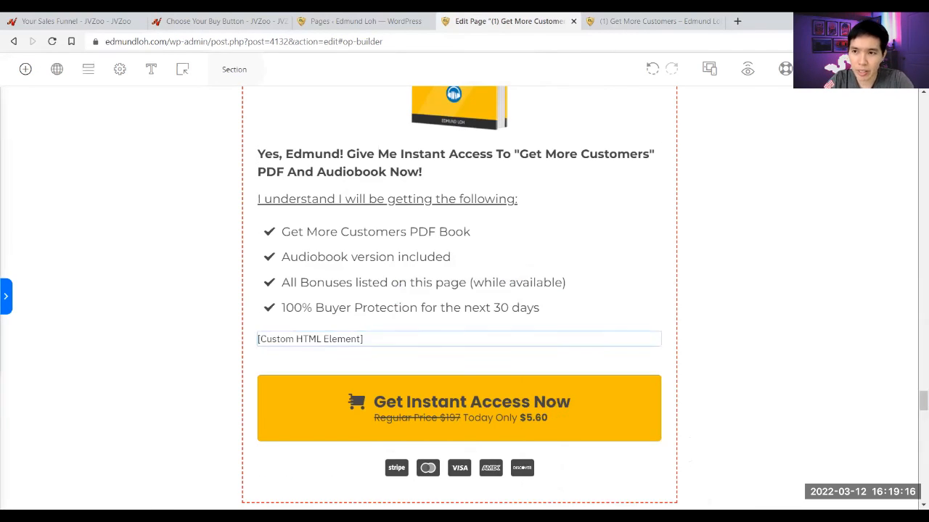
- Reload the preview to confirm the centred buy button, then close the buy-button code page
{"action": "left_click", "coordinate": [632, 21]}
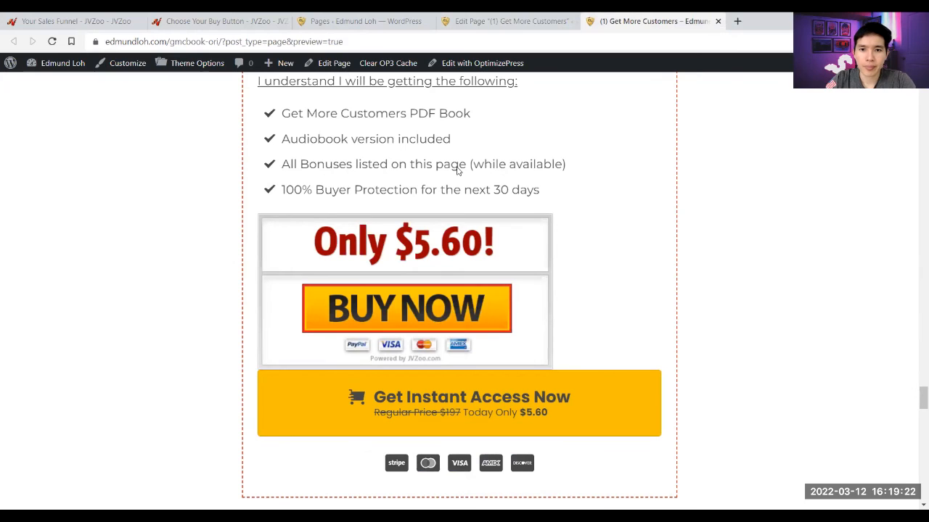
{"action": "key", "text": "F5"}
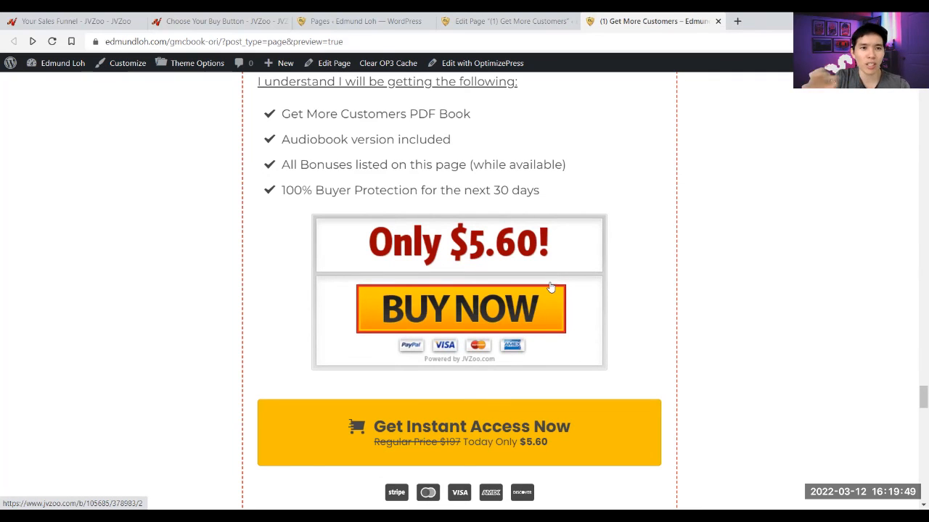
{"action": "left_click", "coordinate": [188, 19]}
{"action": "left_click", "coordinate": [283, 24]}
- Go to the Seller Dashboard and show 150 products per page
{"action": "left_click", "coordinate": [122, 20]}
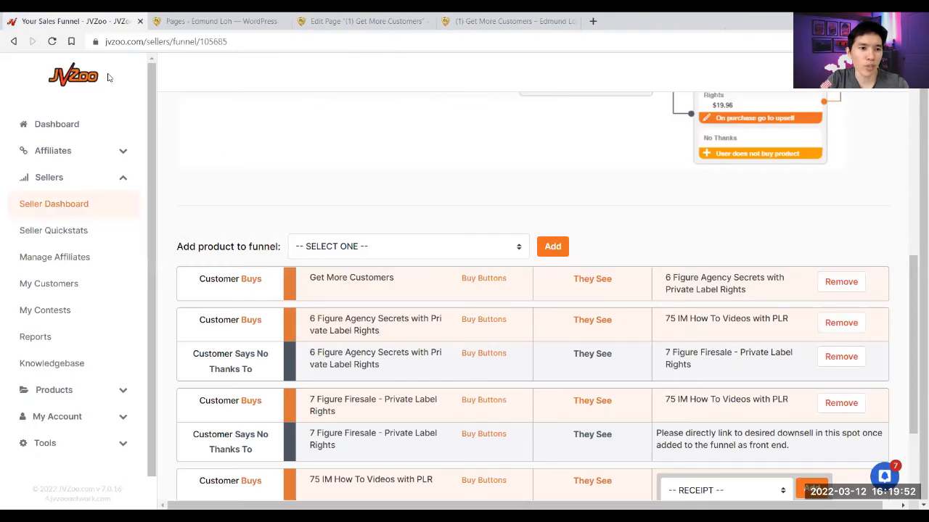
{"action": "left_click", "coordinate": [66, 212]}
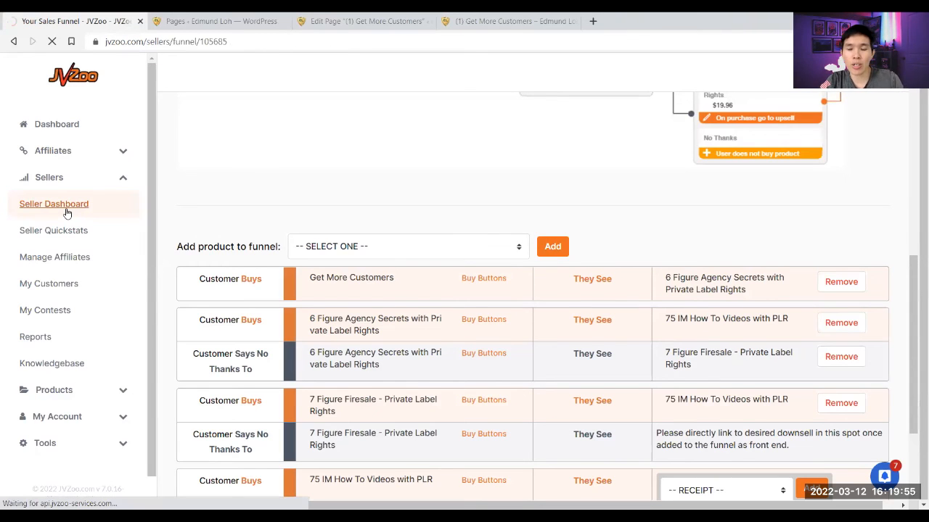
{"action": "left_click", "coordinate": [571, 22]}
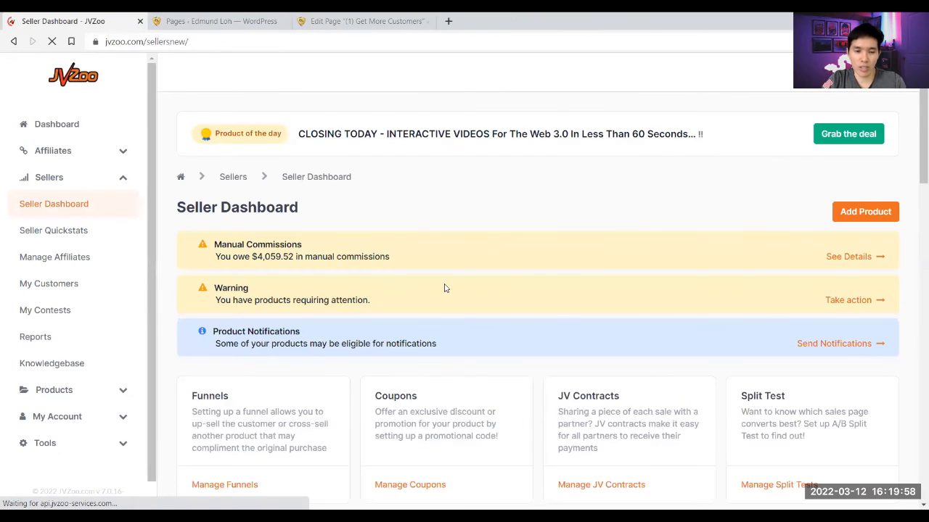
{"action": "scroll", "coordinate": [445, 288], "scroll_direction": "down", "scroll_amount": 6}
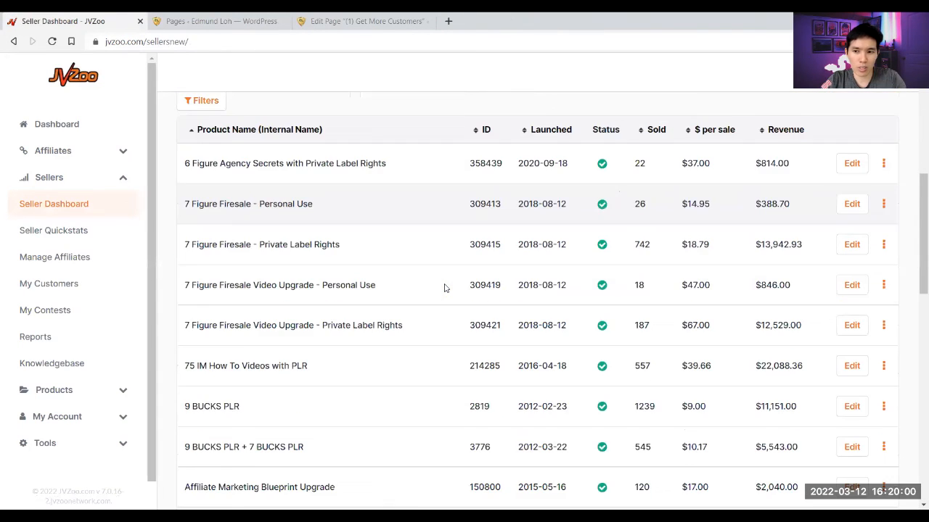
{"action": "scroll", "coordinate": [444, 288], "scroll_direction": "down", "scroll_amount": 11}
{"action": "left_click", "coordinate": [245, 421]}
{"action": "left_click", "coordinate": [207, 469]}
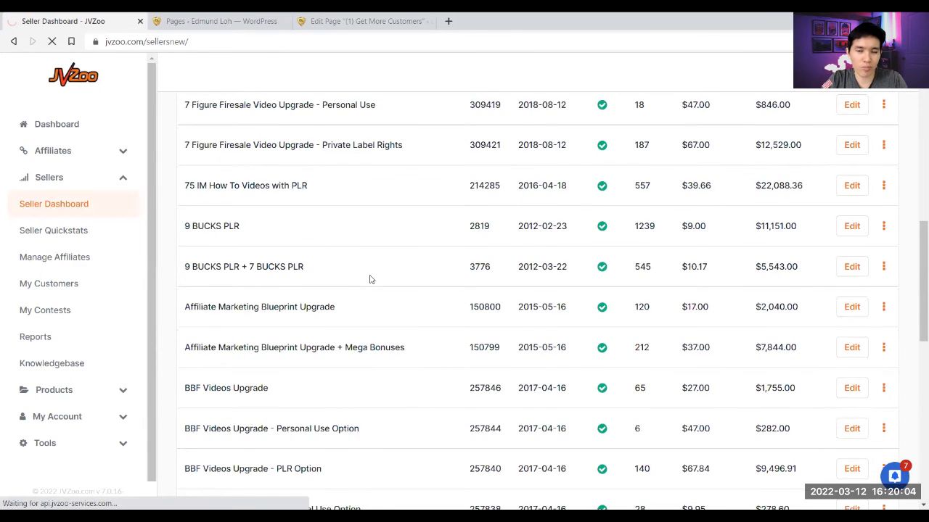
- Find the Get More Customers product with a 'get more c' search and open its affiliate details link options
{"action": "key", "text": "ctrl+f"}
{"action": "type", "text": "get more c"}
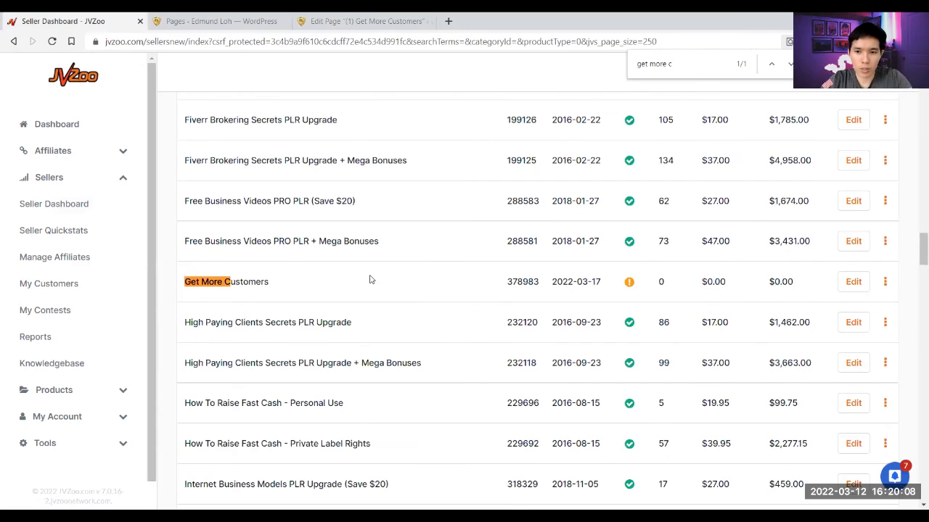
{"action": "scroll", "coordinate": [369, 279], "scroll_direction": "down", "scroll_amount": 1}
{"action": "mouse_move", "coordinate": [631, 227]}
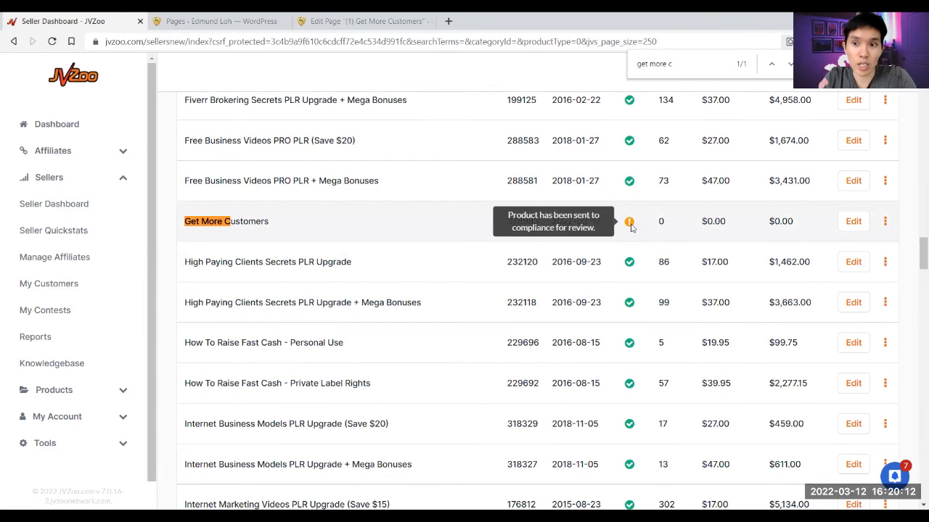
{"action": "mouse_move", "coordinate": [629, 185]}
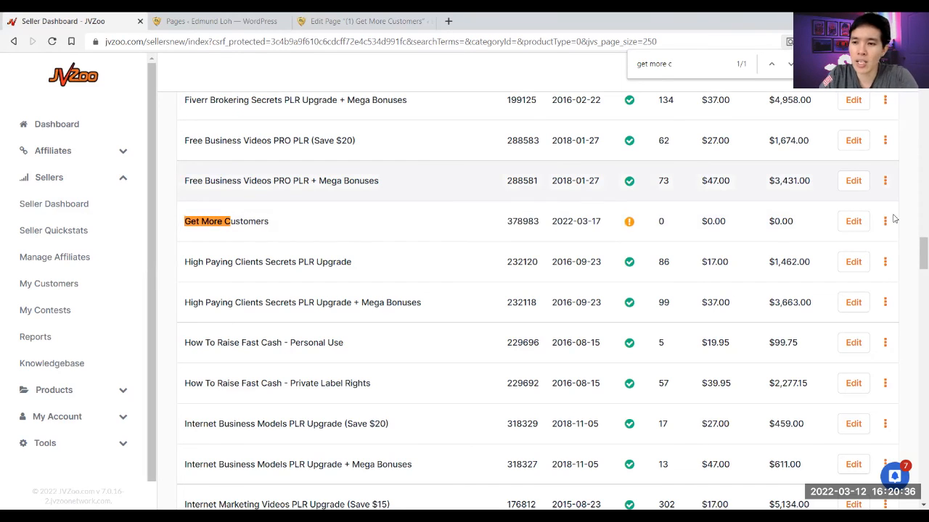
{"action": "left_click", "coordinate": [851, 229]}
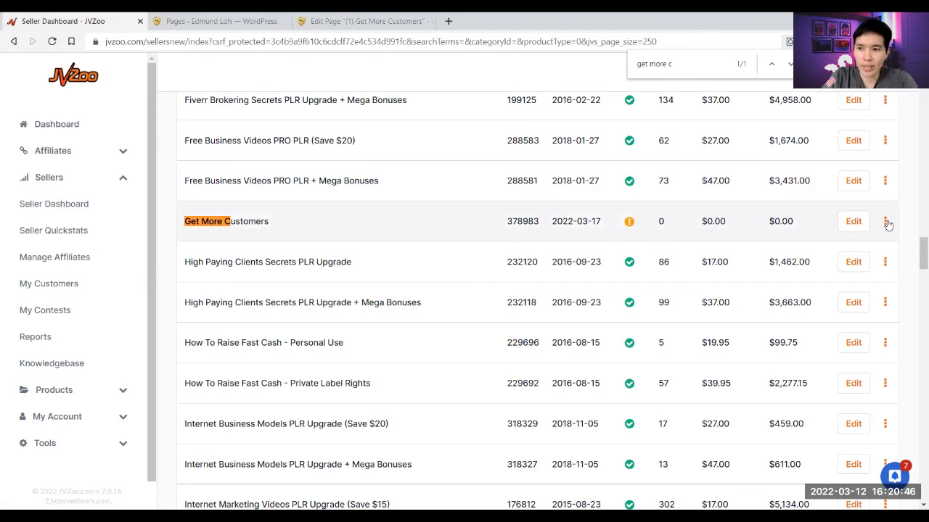
{"action": "left_click", "coordinate": [885, 222]}
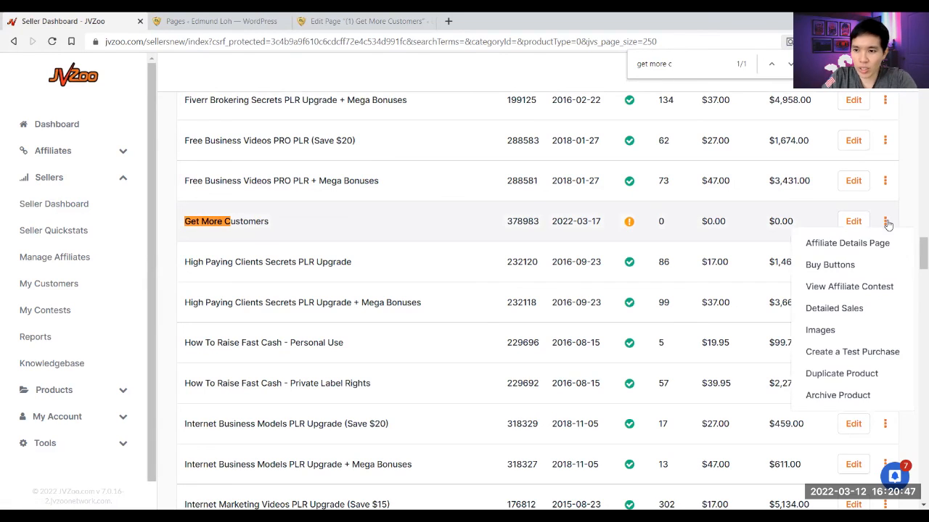
{"action": "right_click", "coordinate": [838, 248]}
{"action": "left_click", "coordinate": [849, 257]}
{"action": "left_click", "coordinate": [232, 17]}
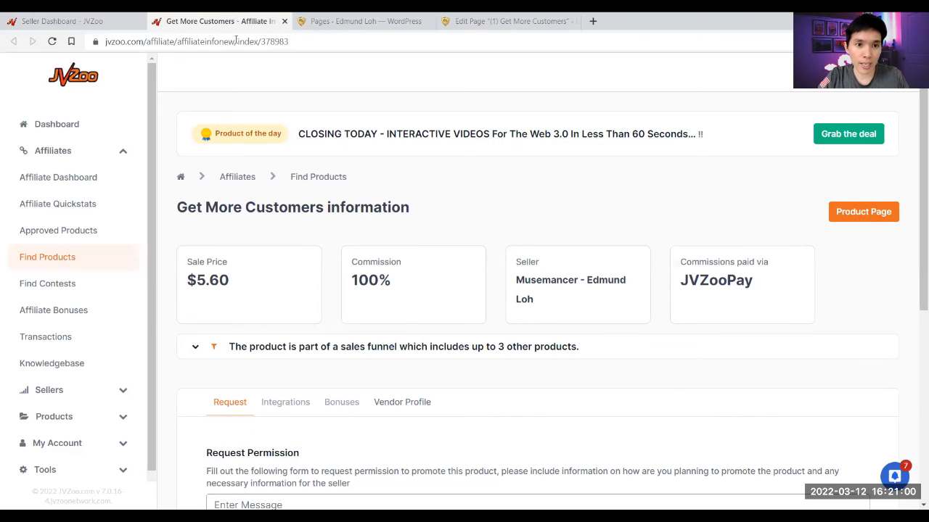
{"action": "left_click", "coordinate": [235, 42]}
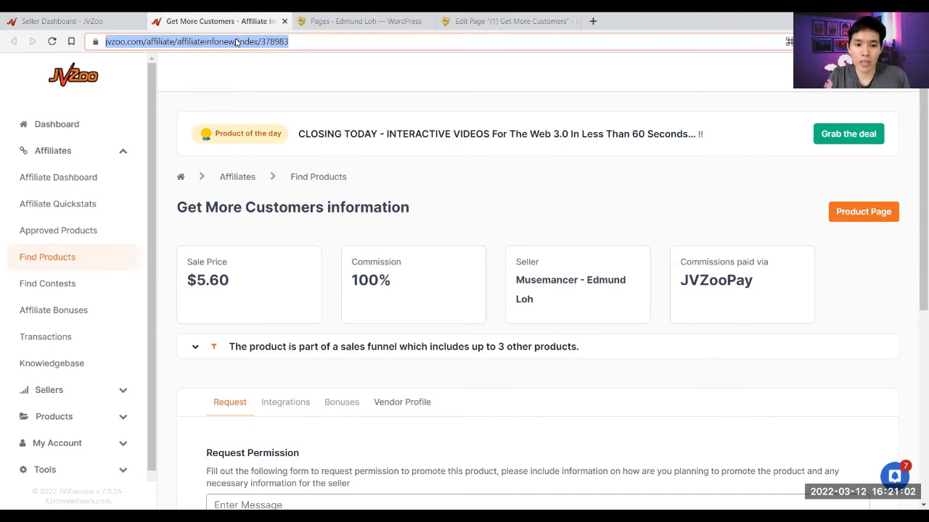
{"action": "scroll", "coordinate": [381, 278], "scroll_direction": "down", "scroll_amount": 2}
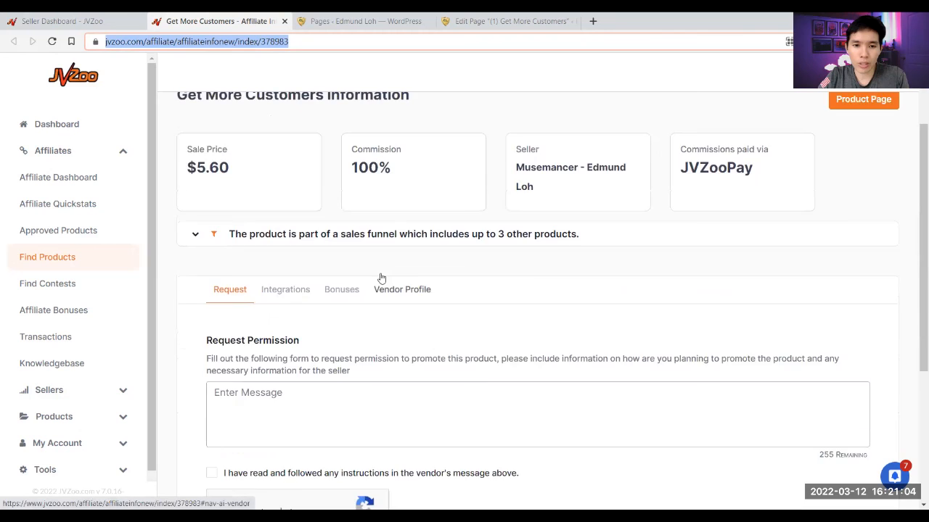
{"action": "scroll", "coordinate": [381, 278], "scroll_direction": "up", "scroll_amount": 1}
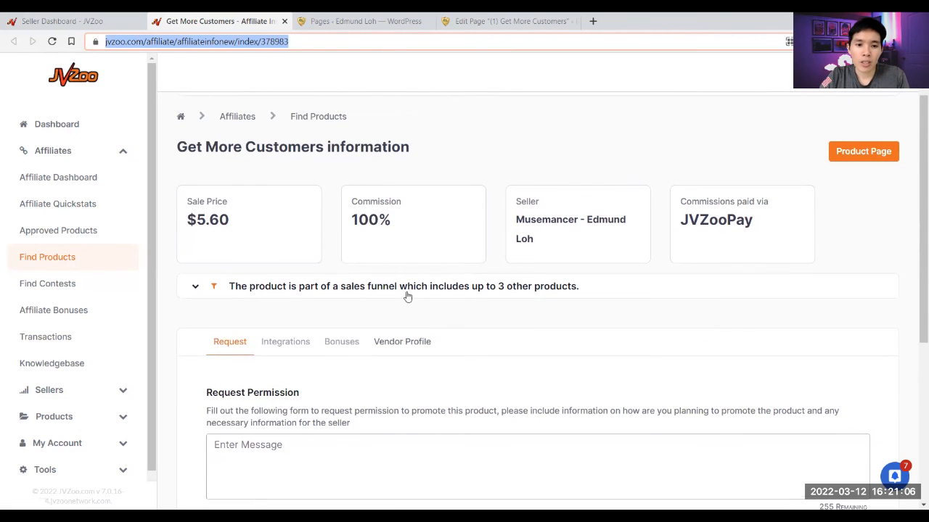
{"action": "scroll", "coordinate": [407, 296], "scroll_direction": "down", "scroll_amount": 2}
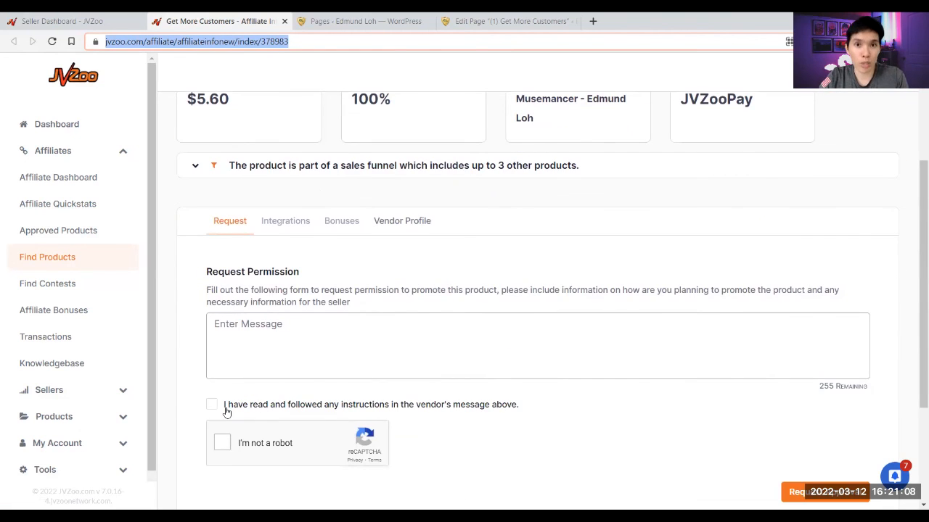
{"action": "left_click", "coordinate": [283, 21]}
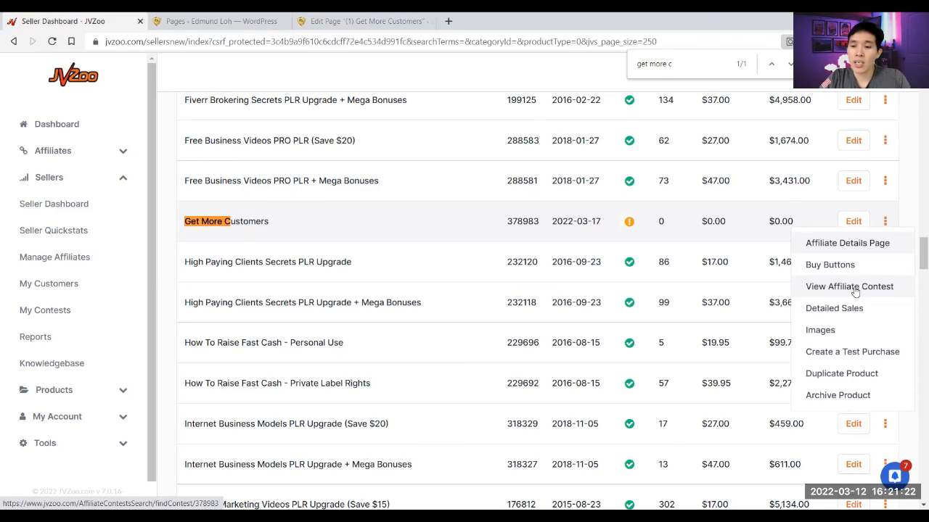
- Open the product images page for Get More Customers in a new tab
{"action": "right_click", "coordinate": [825, 330]}
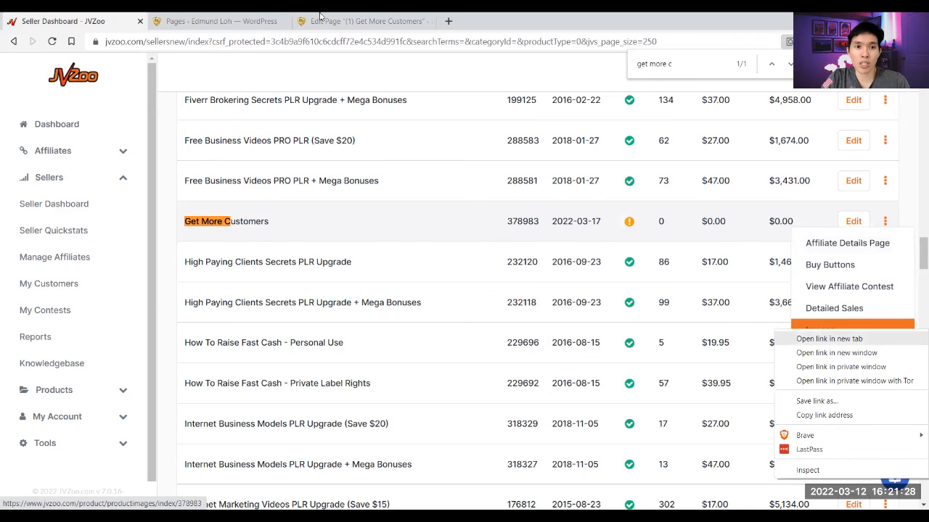
{"action": "left_click", "coordinate": [835, 336]}
{"action": "left_click", "coordinate": [274, 16]}
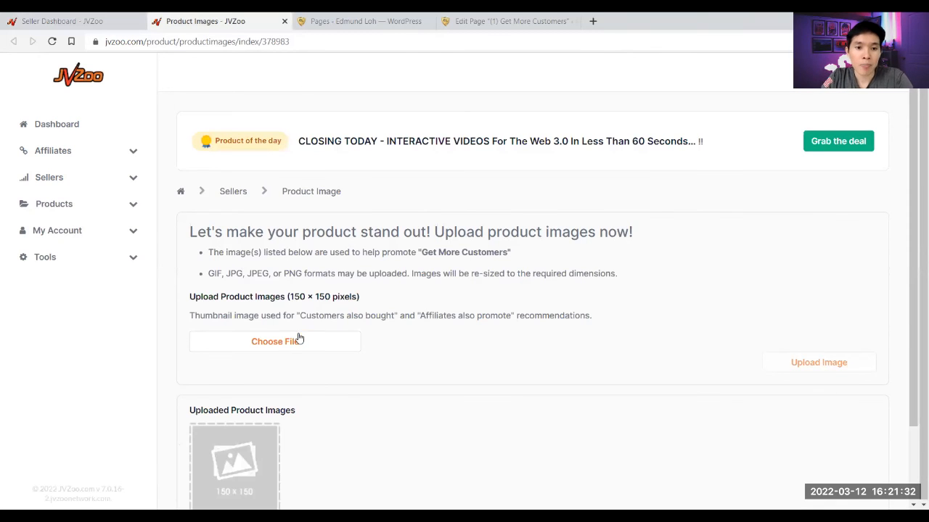
- Upload HBK11-Yellow-AB-3D.png as the product image
{"action": "left_click", "coordinate": [288, 341]}
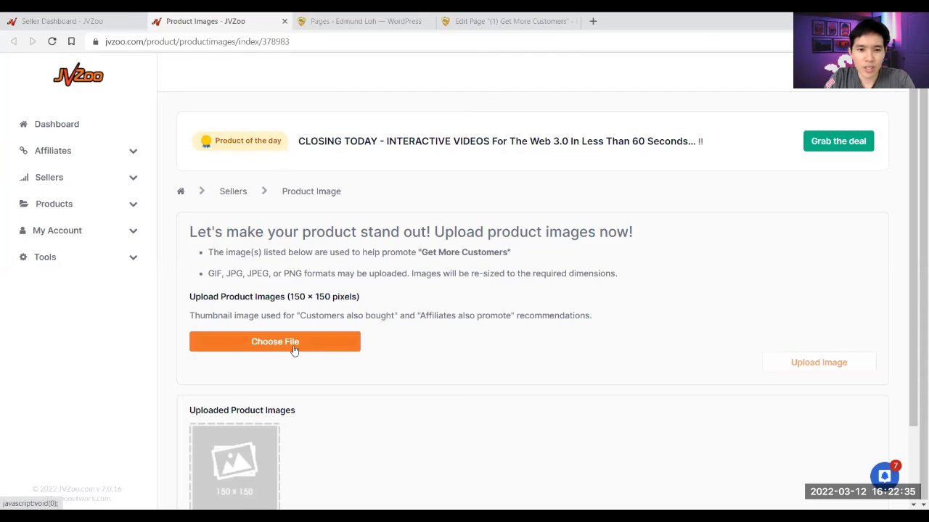
{"action": "left_click", "coordinate": [295, 350]}
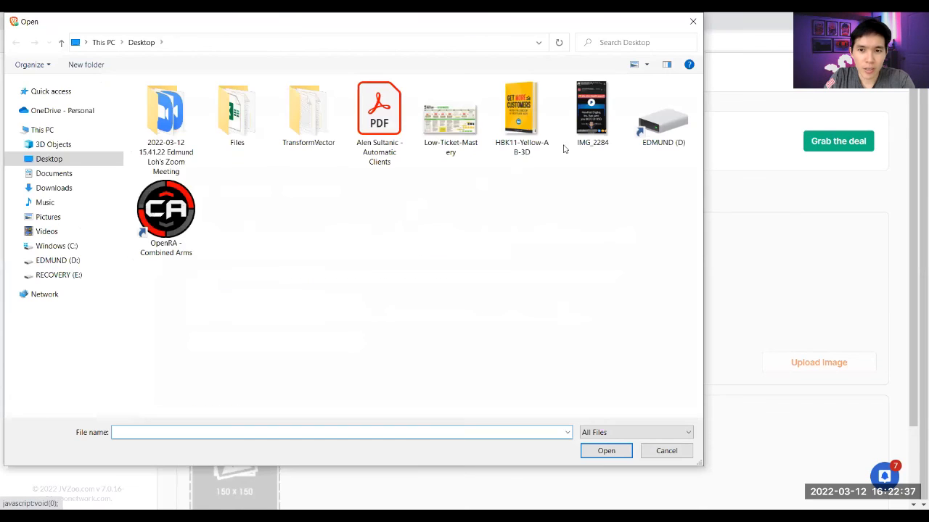
{"action": "left_click", "coordinate": [523, 109]}
{"action": "double_click", "coordinate": [523, 109]}
{"action": "scroll", "coordinate": [541, 296], "scroll_direction": "down", "scroll_amount": 1}
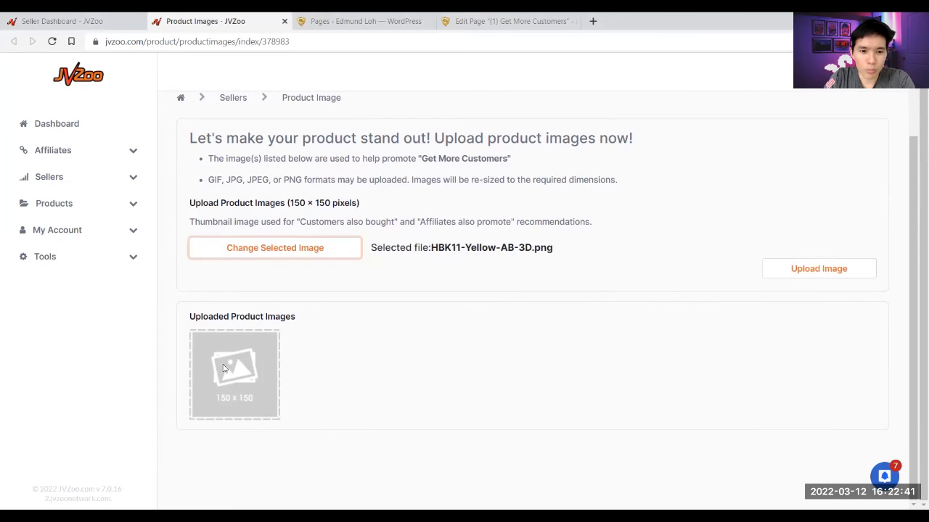
{"action": "scroll", "coordinate": [457, 353], "scroll_direction": "up", "scroll_amount": 2}
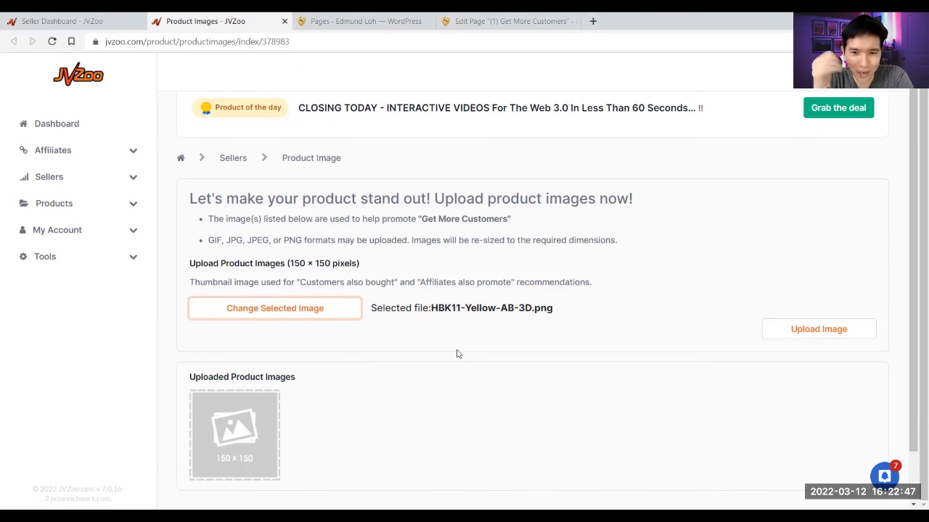
{"action": "left_click", "coordinate": [764, 333]}
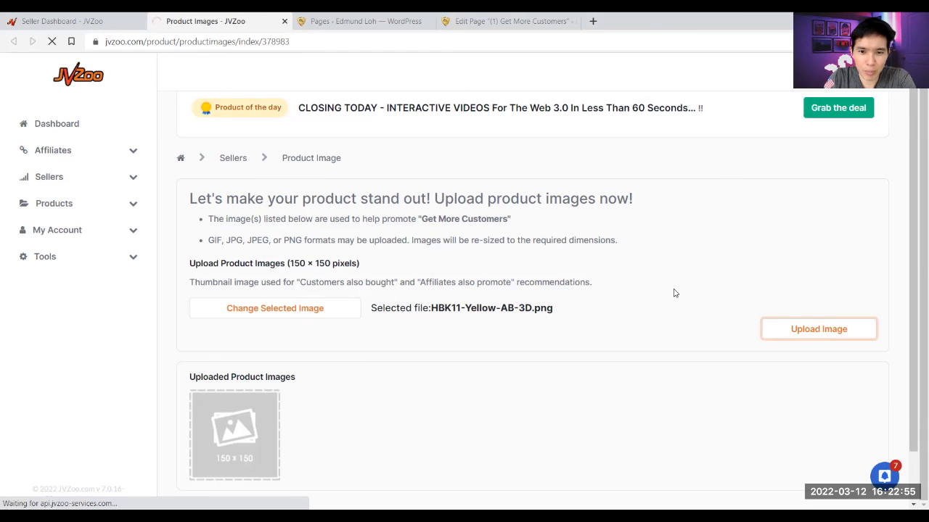
- Confirm the image is processing and close the images tab, returning to the Seller Dashboard
{"action": "scroll", "coordinate": [671, 297], "scroll_direction": "down", "scroll_amount": 1}
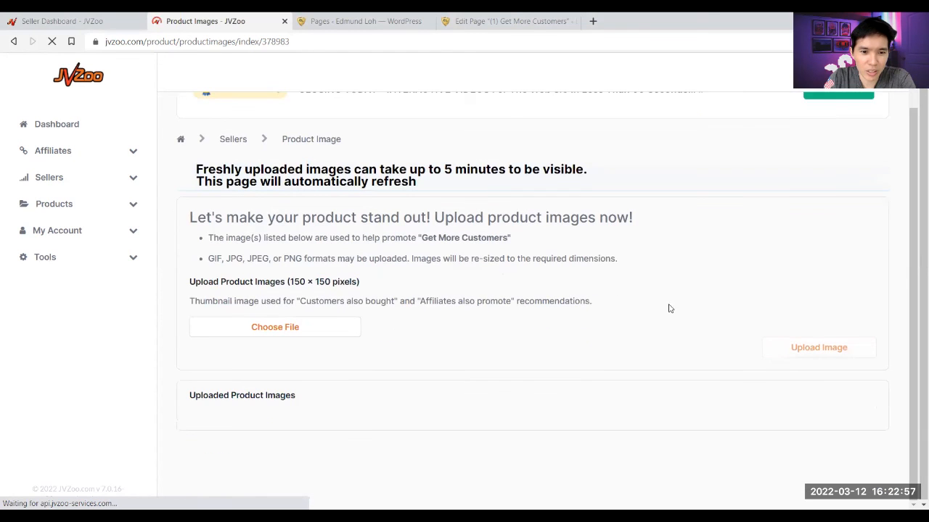
{"action": "scroll", "coordinate": [375, 326], "scroll_direction": "down", "scroll_amount": 1}
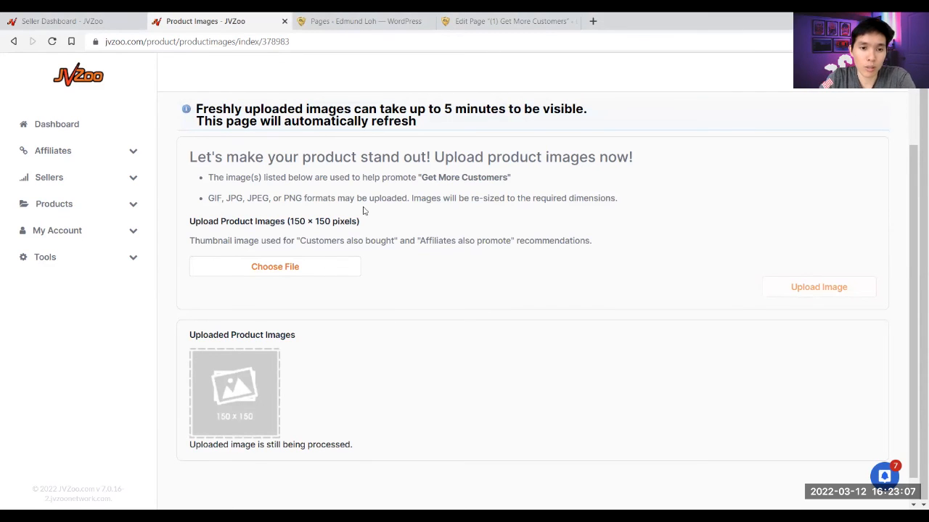
{"action": "left_click", "coordinate": [284, 21]}
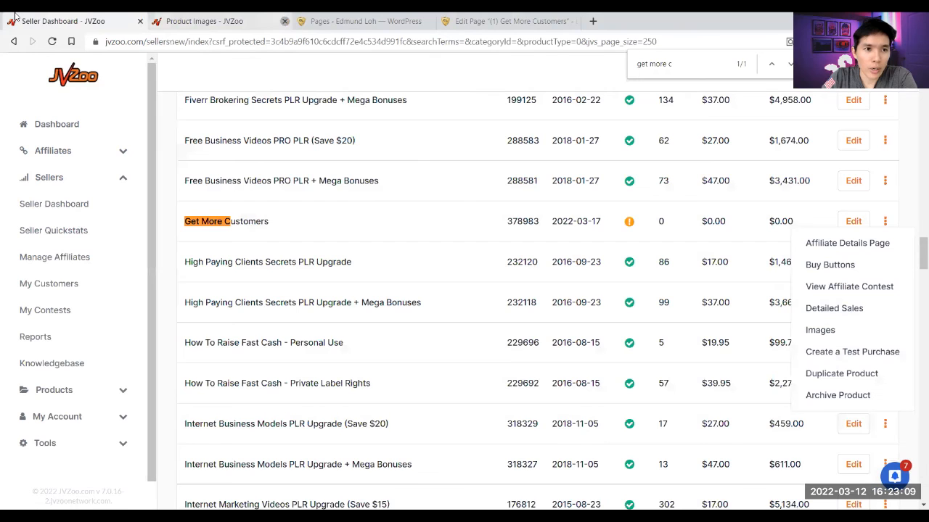
- Open Create a Test Purchase for Get More Customers in a new tab
{"action": "right_click", "coordinate": [854, 358]}
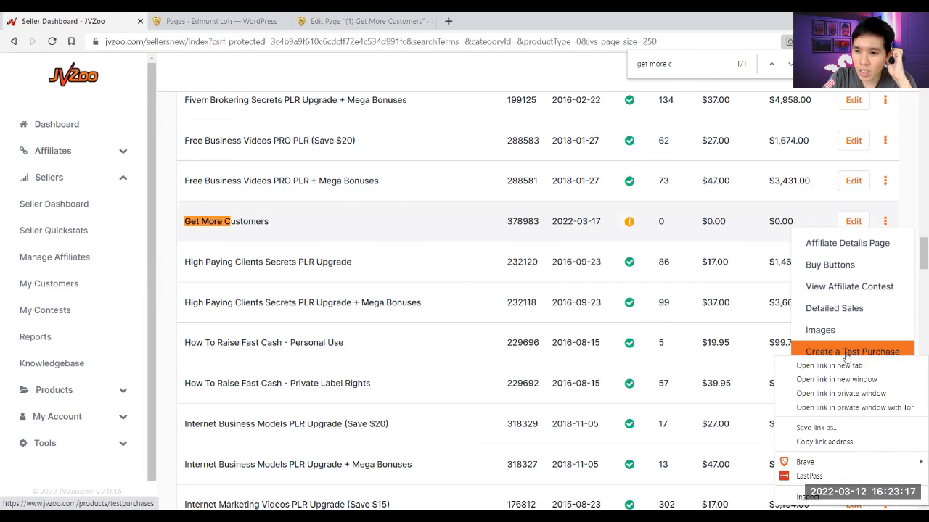
{"action": "left_click", "coordinate": [828, 366]}
{"action": "left_click", "coordinate": [210, 15]}
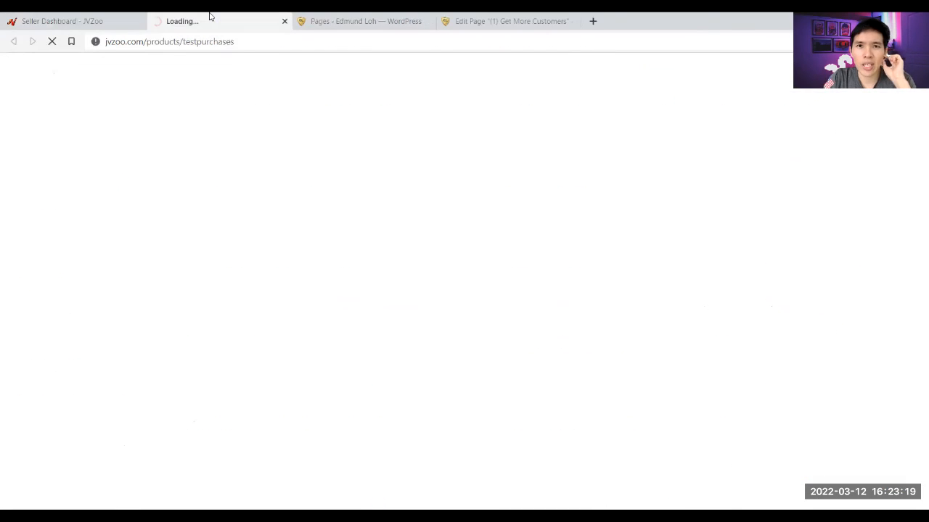